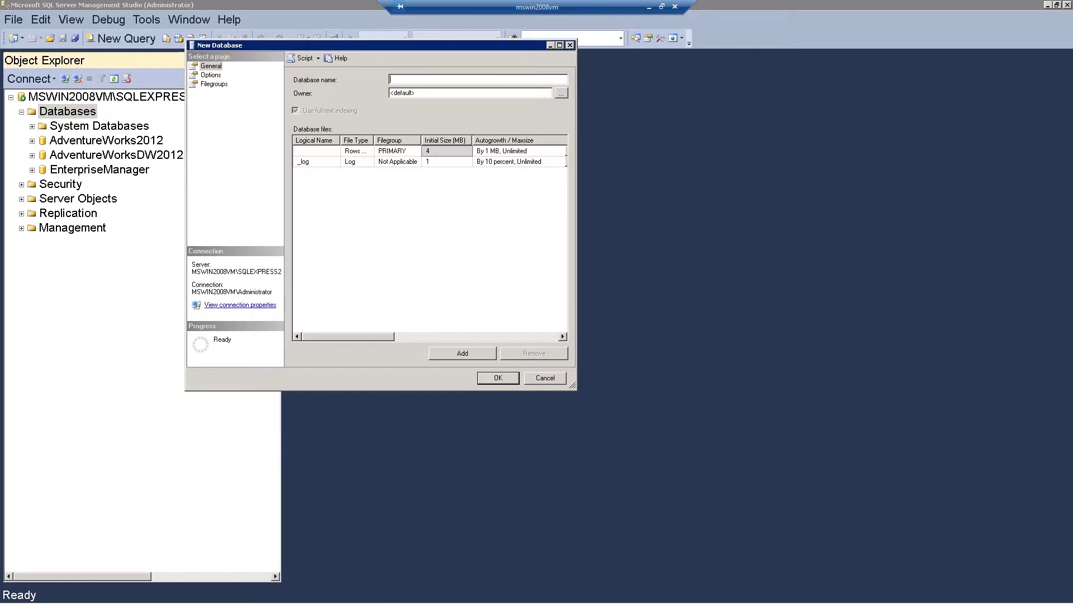
- Create a database named EnterpriseManagerDemo with the default settings and expand it in the database tree
type("EnterpriseManagerDemo")
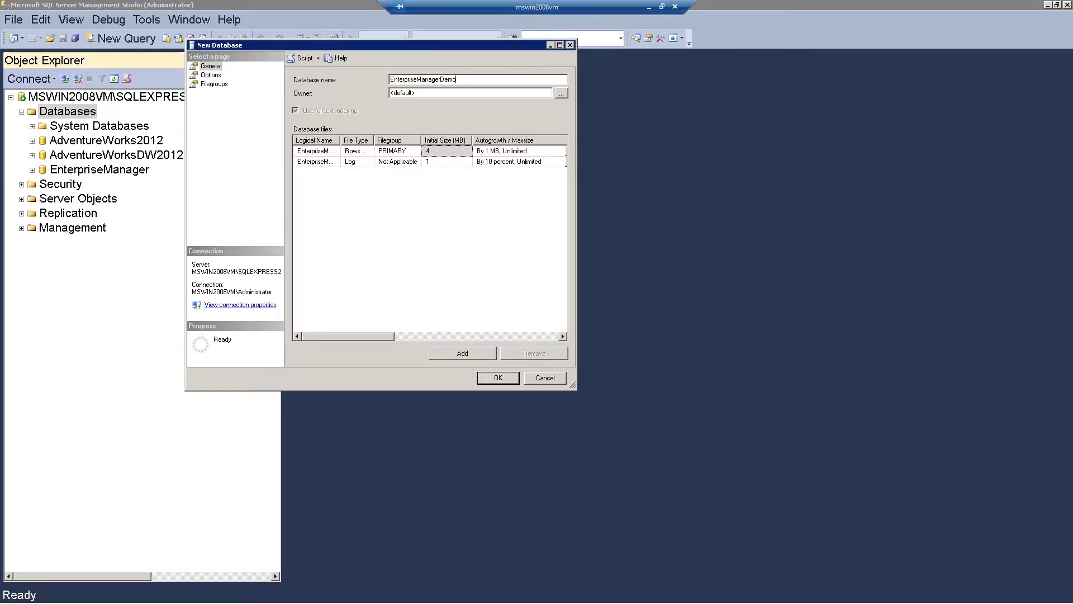
key("Return")
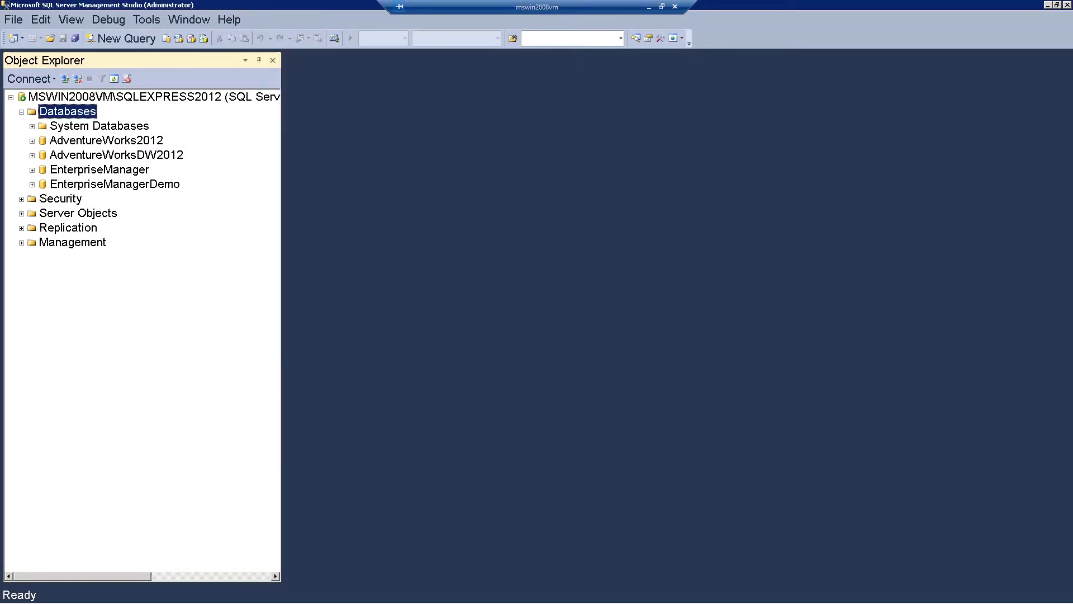
left_click(114, 184)
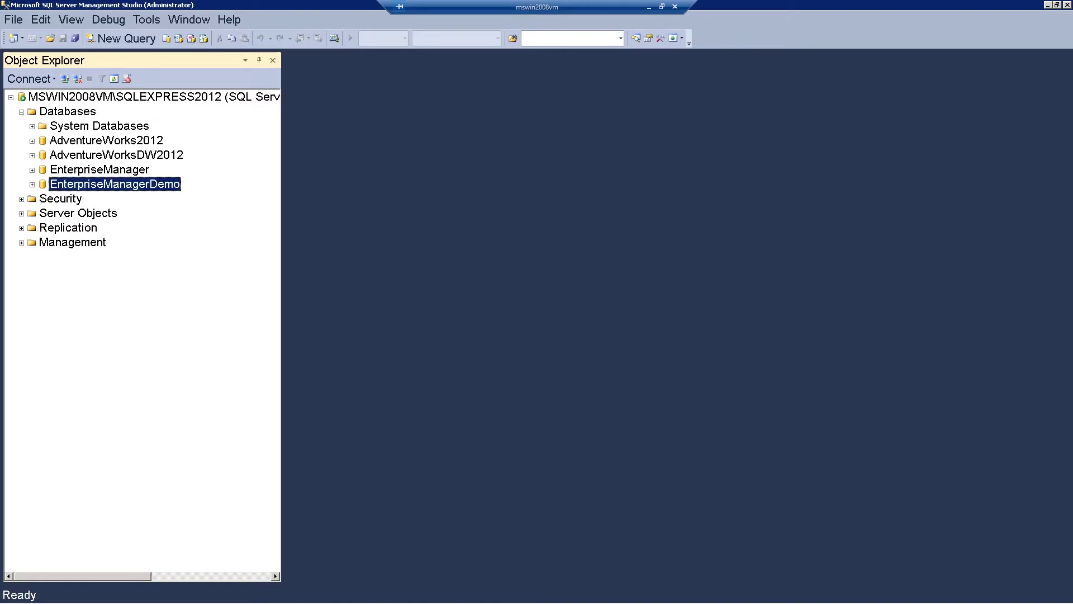
key("Right")
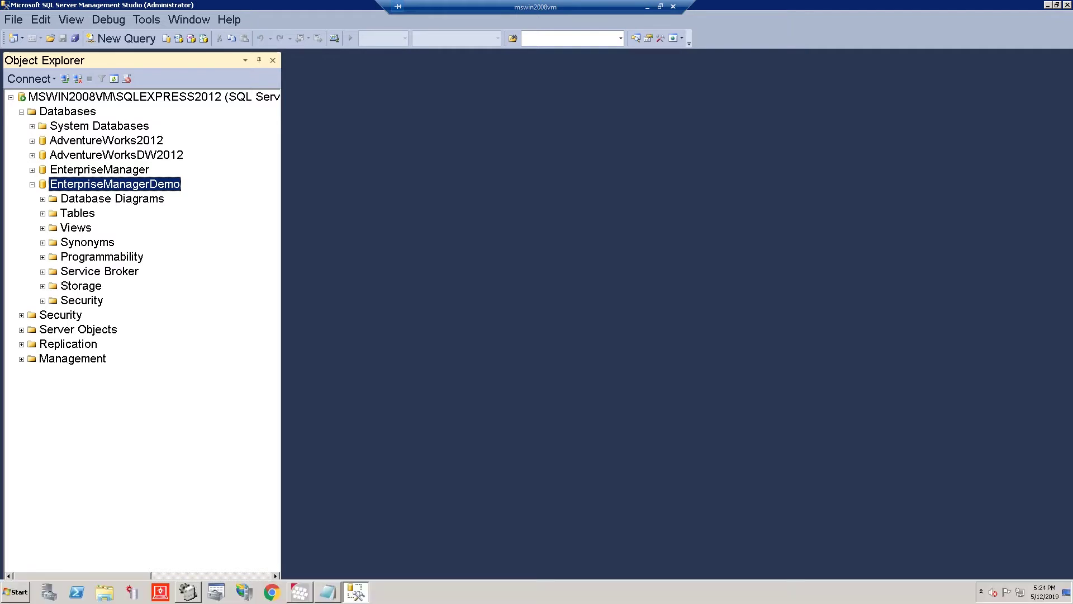
- Open the ODBC Data Source Administrator and start a new system data source using the SQL Server driver
key("super")
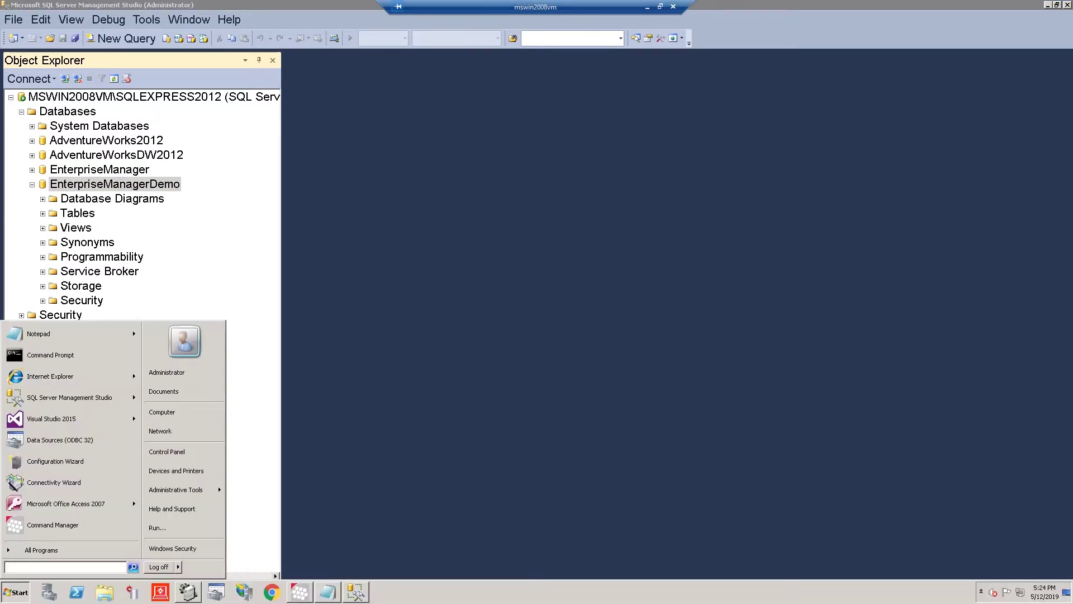
type("odbc")
key("Return")
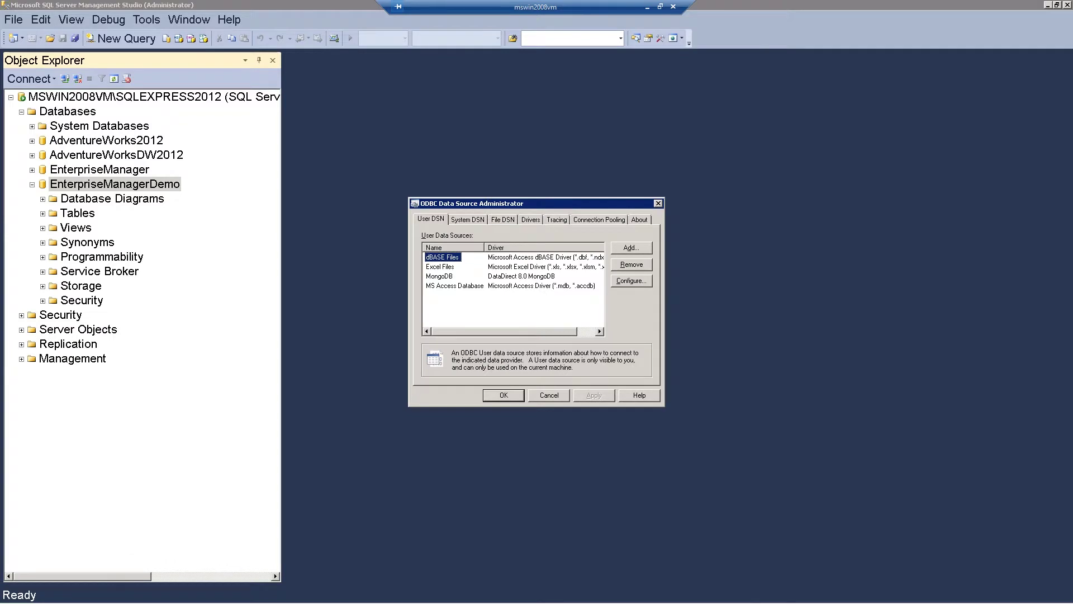
key("ctrl+Tab")
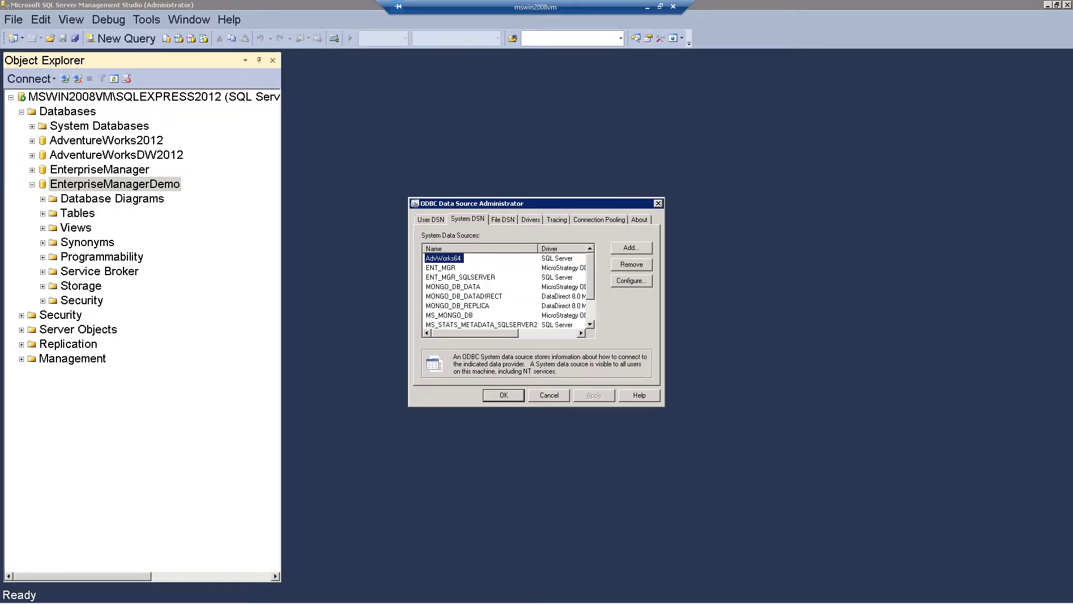
key("alt+d")
scroll(573, 288, "down", 5)
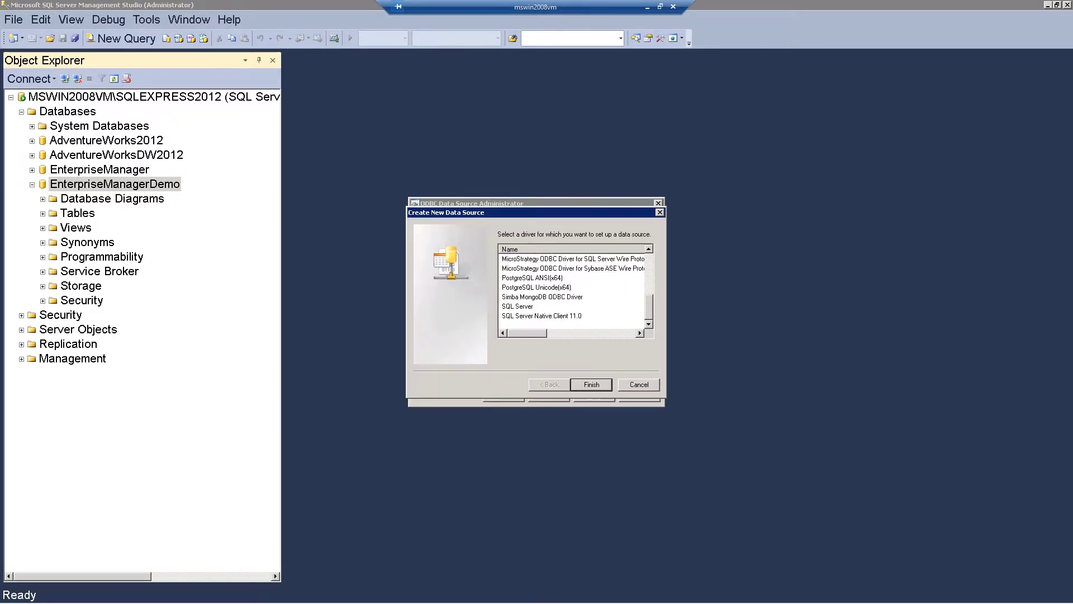
left_click(517, 306)
key("Return")
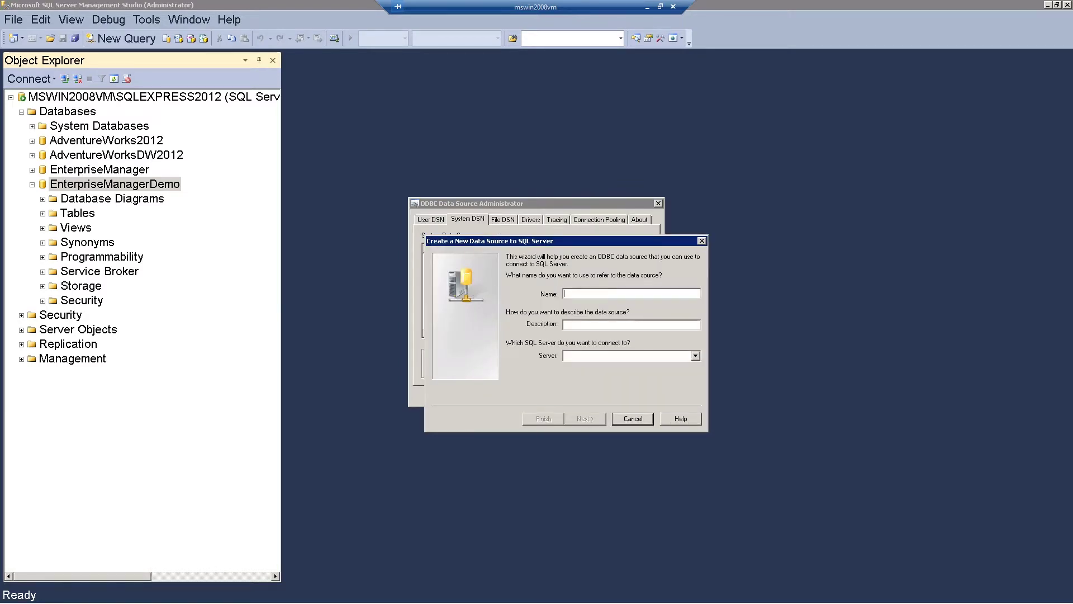
- Name the data source Enterprise_Manager_Demo and point it to the server MSWIN2008VM\SQLEXPRESS2012
type("Enterp")
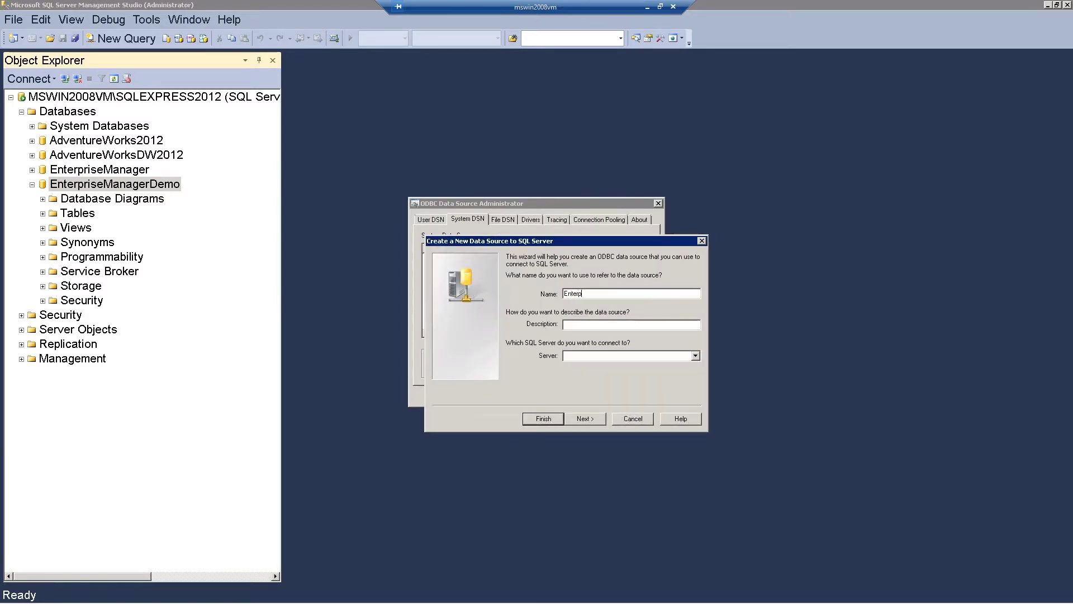
type("rise_Manager_Demo")
left_click(695, 355)
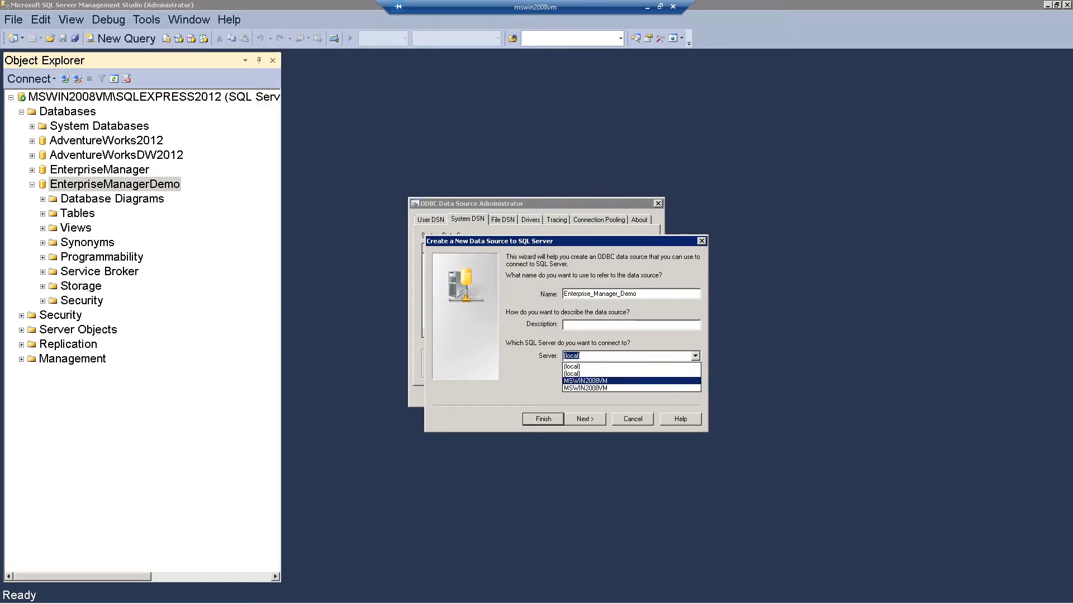
left_click(586, 387)
left_click(608, 355)
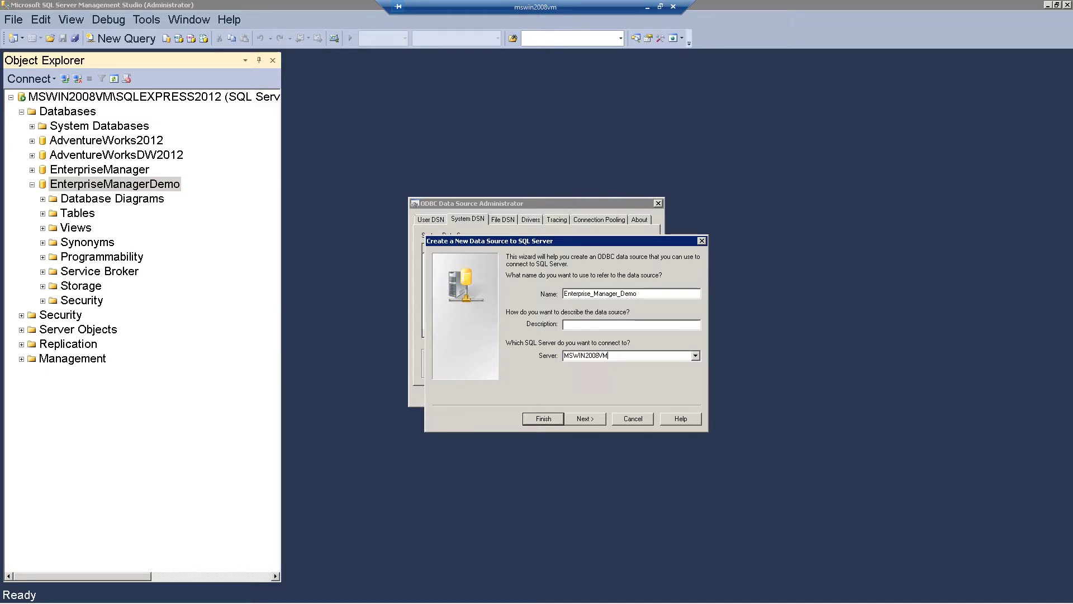
type("\\SQLEXPRESS2012")
key("alt+n")
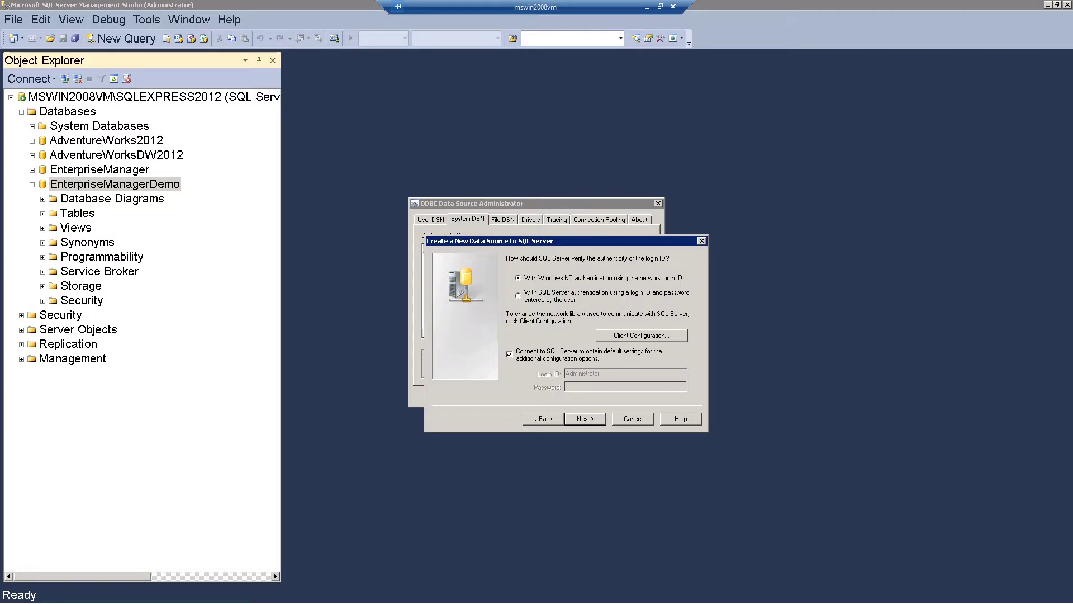
- Set the data source to SQL Server authentication and enter the login ID and password
left_click(518, 295)
double_click(582, 373)
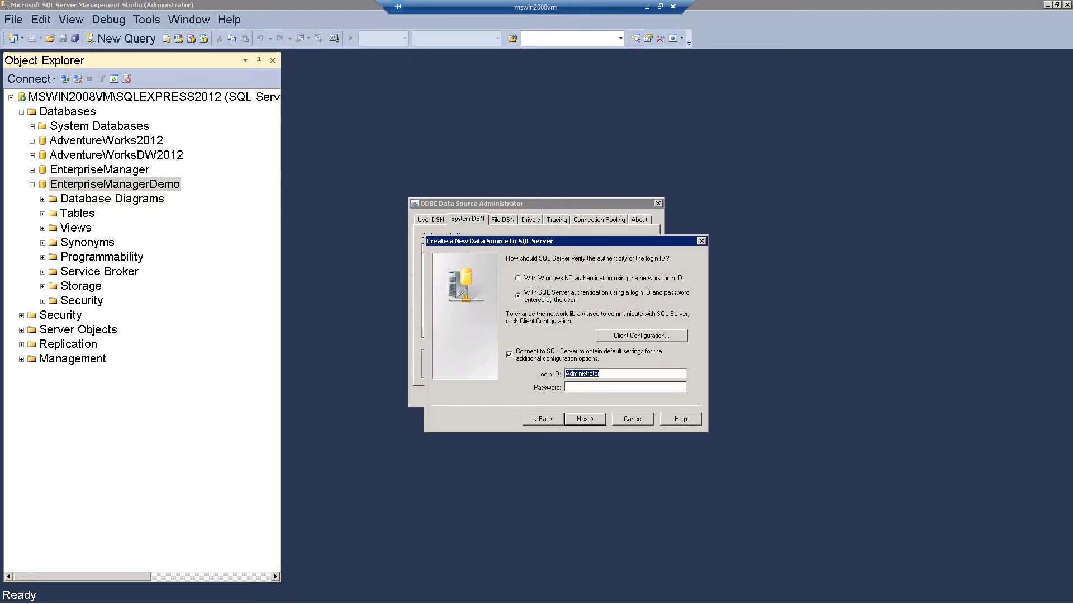
type("e")
type("•••")
type("•")
key("Return")
key("Return")
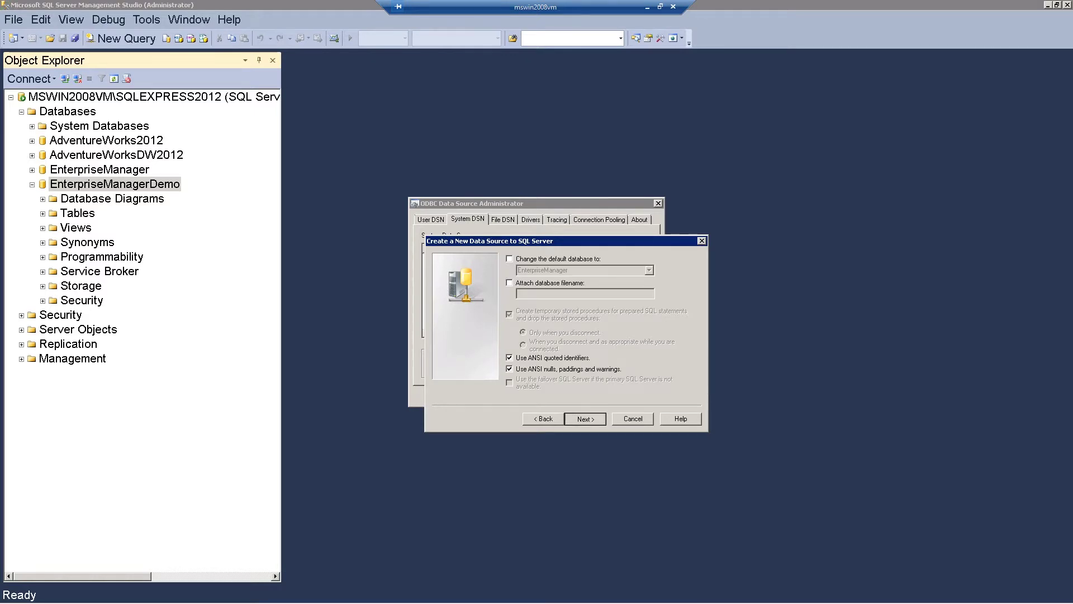
- Accept the remaining data source defaults, test the connection, and save the new system data source
key("Return")
key("Return")
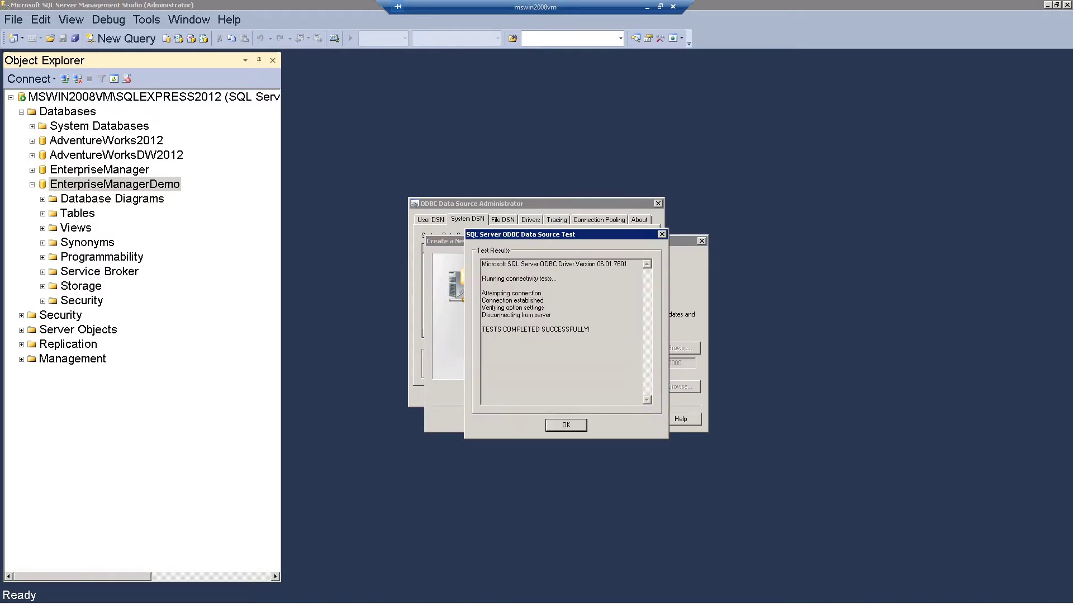
key("Return")
key("Return")
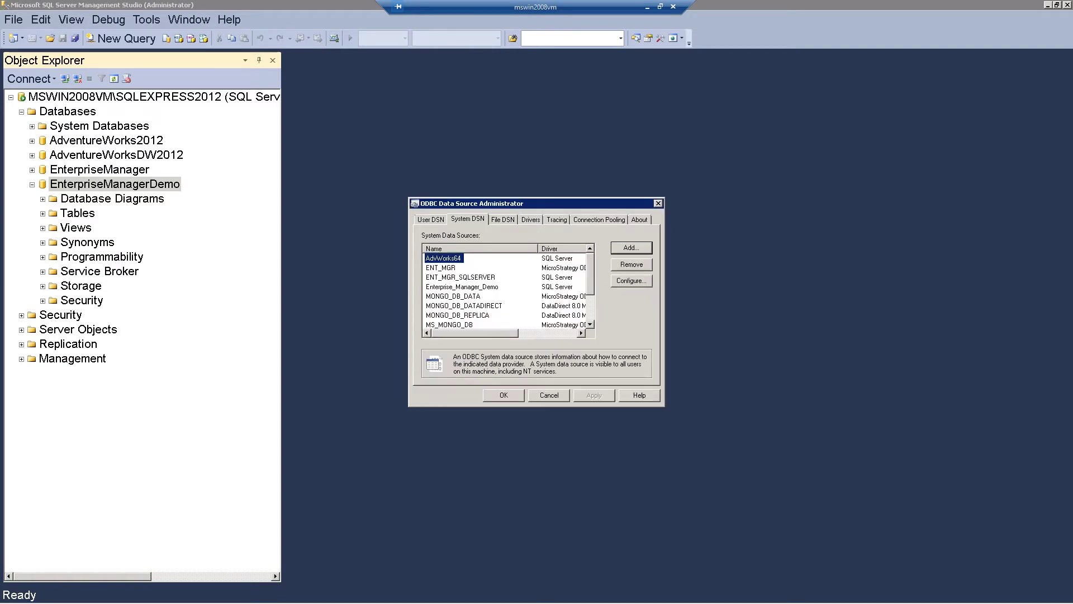
key("Return")
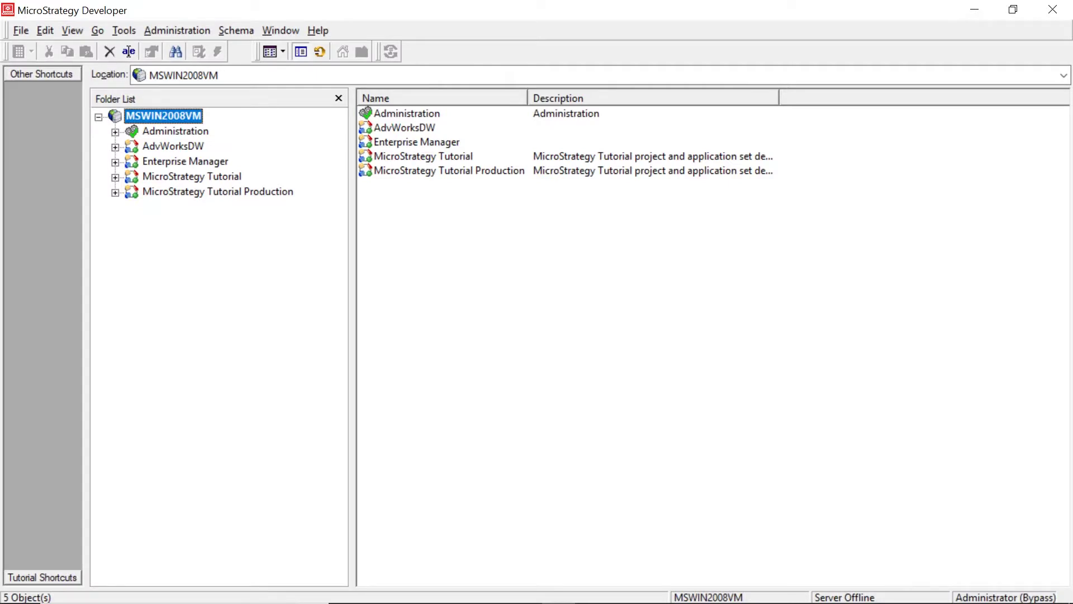
- In MicroStrategy Developer, start the Database Instance Wizard from the Database Instances under Configuration Managers and pass its introduction
left_click(115, 132)
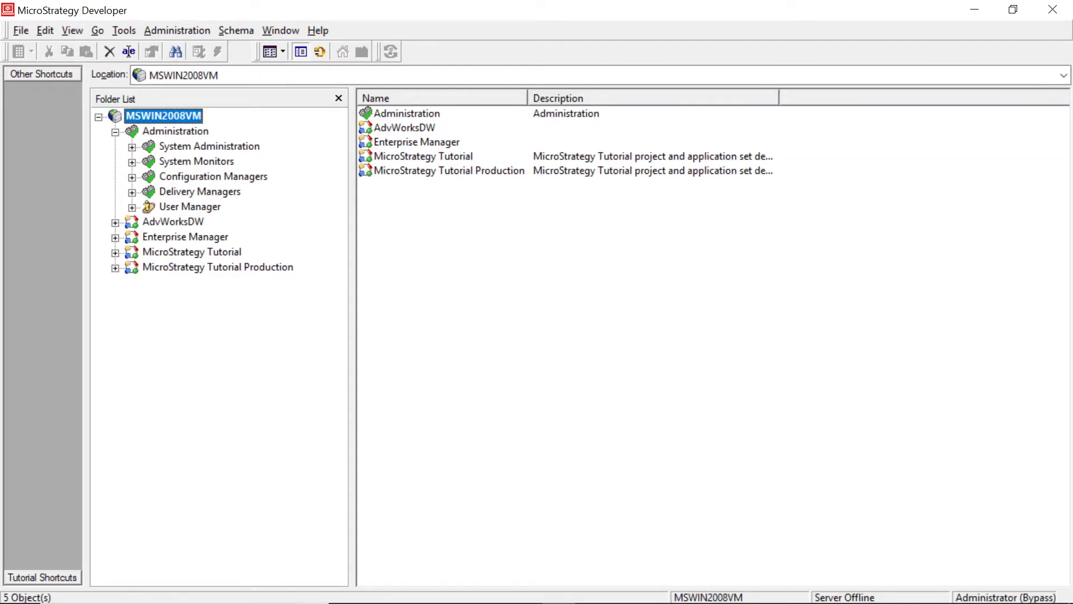
left_click(132, 177)
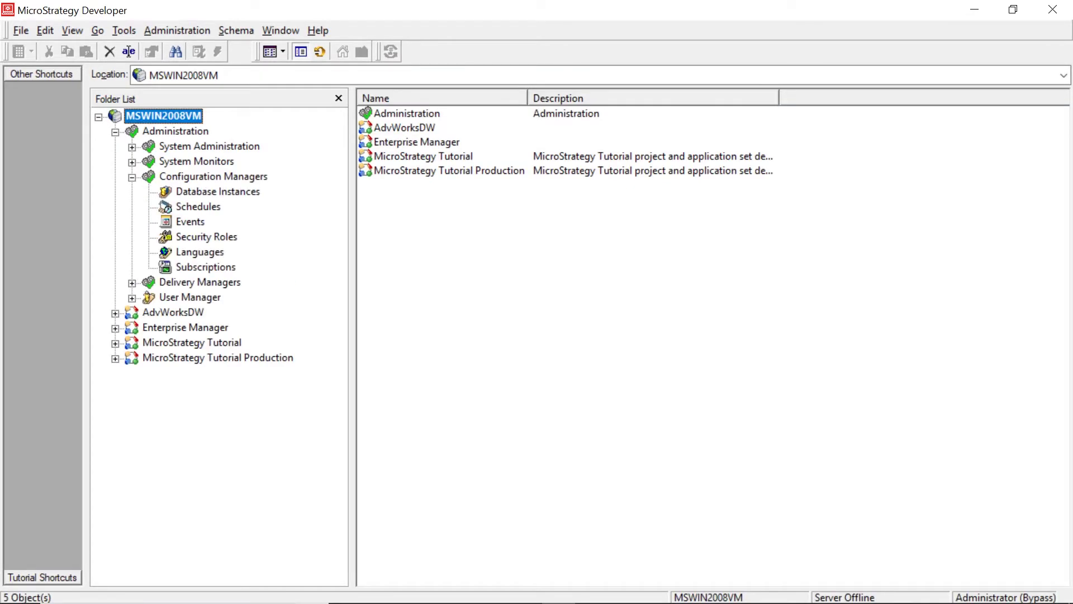
left_click(217, 191)
right_click(427, 292)
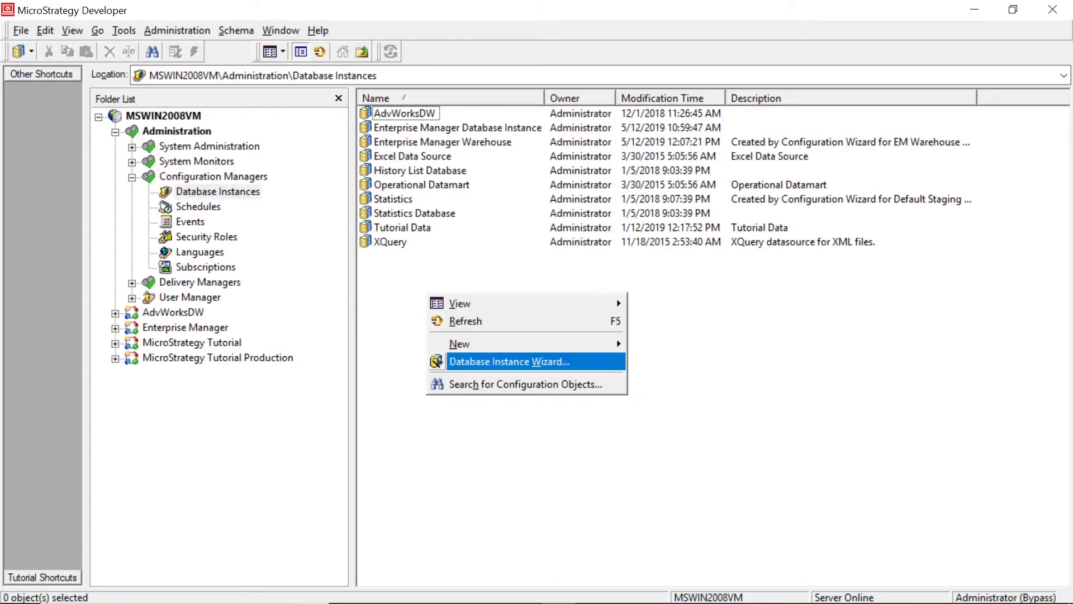
left_click(504, 361)
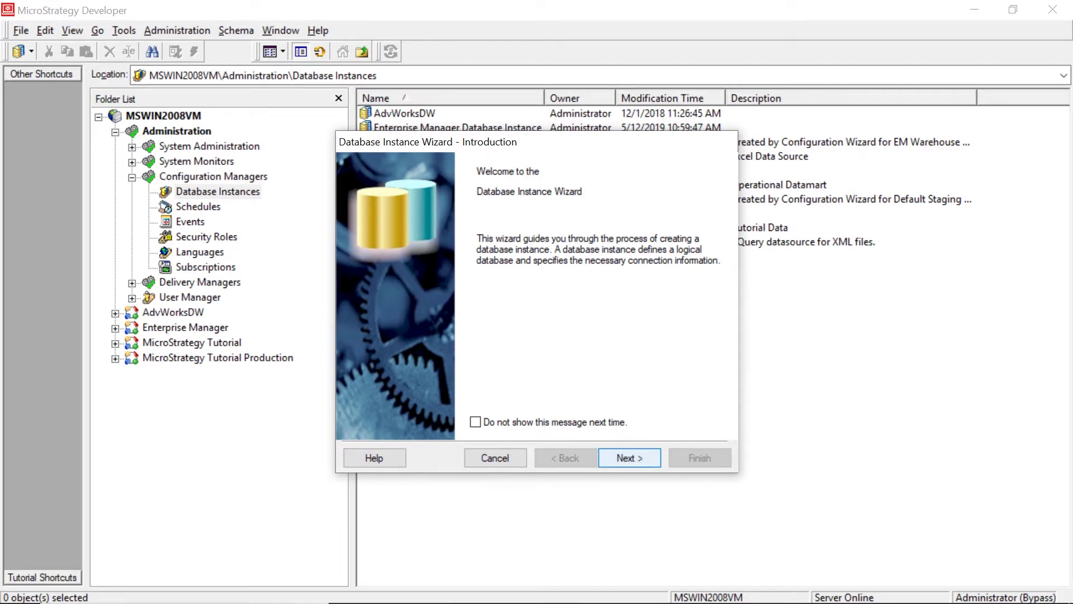
key("Return")
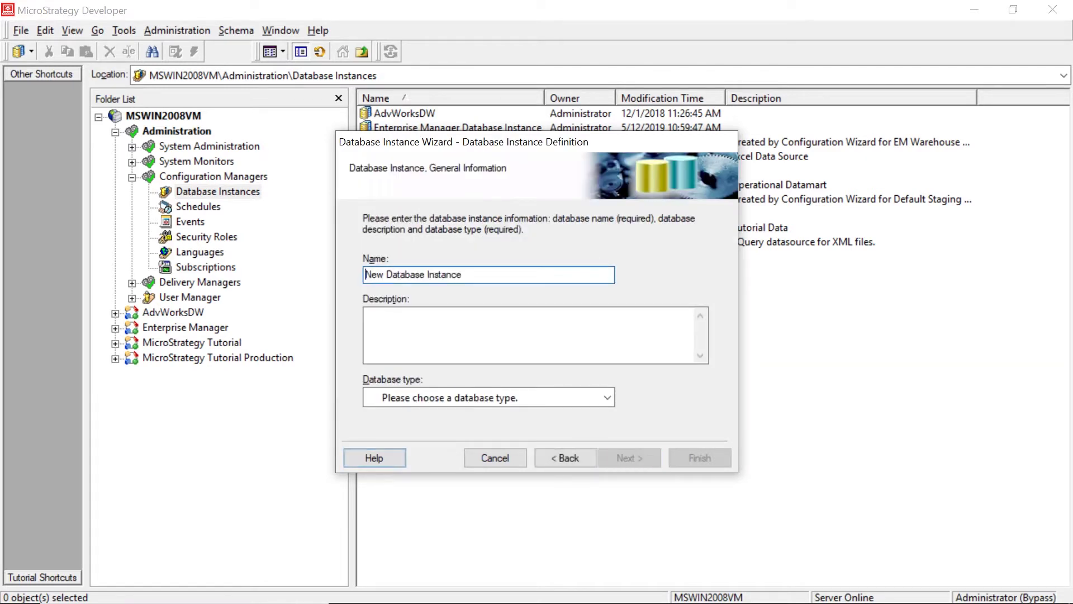
- Name the database instance Enterprise Manager Demo and set its database type to Microsoft SQL Server 2012
key("ctrl+a")
type("E")
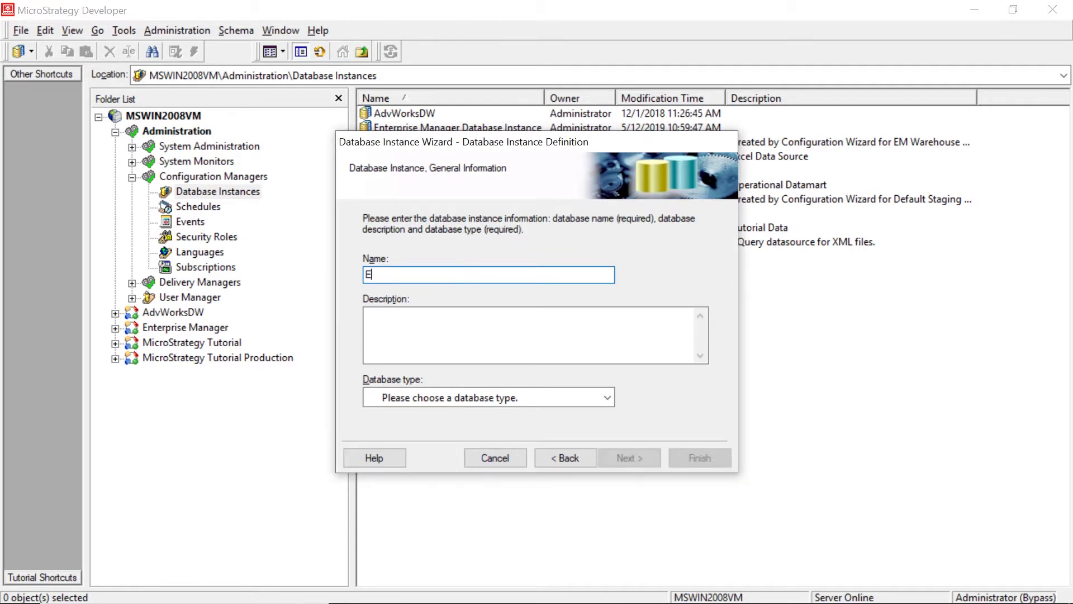
type("nterprise Manager Demo")
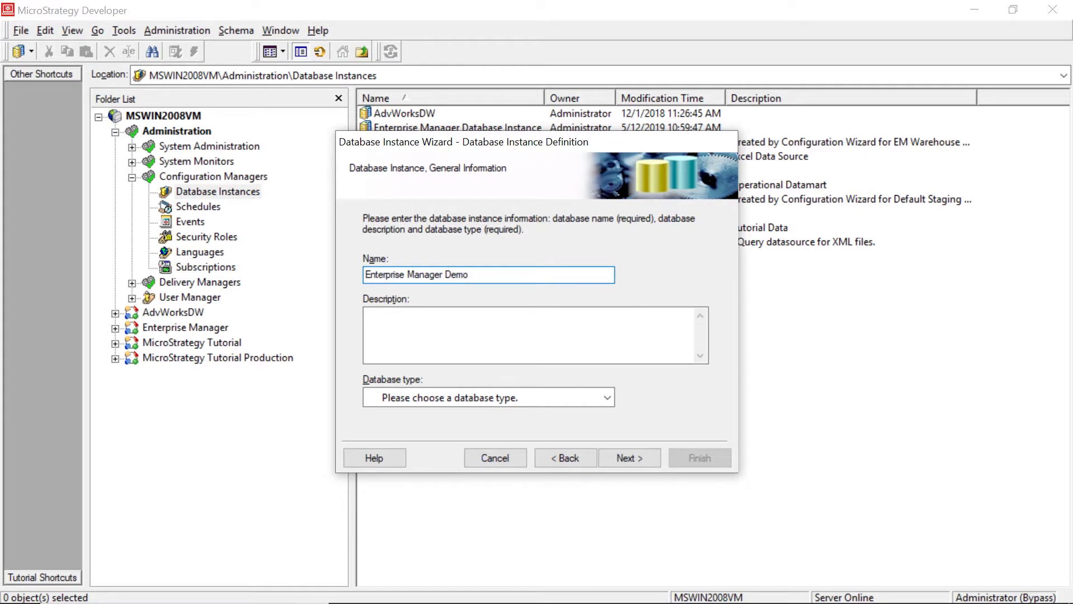
left_click(488, 397)
scroll(482, 474, "down", 8)
scroll(414, 475, "down", 12)
scroll(414, 475, "up", 8)
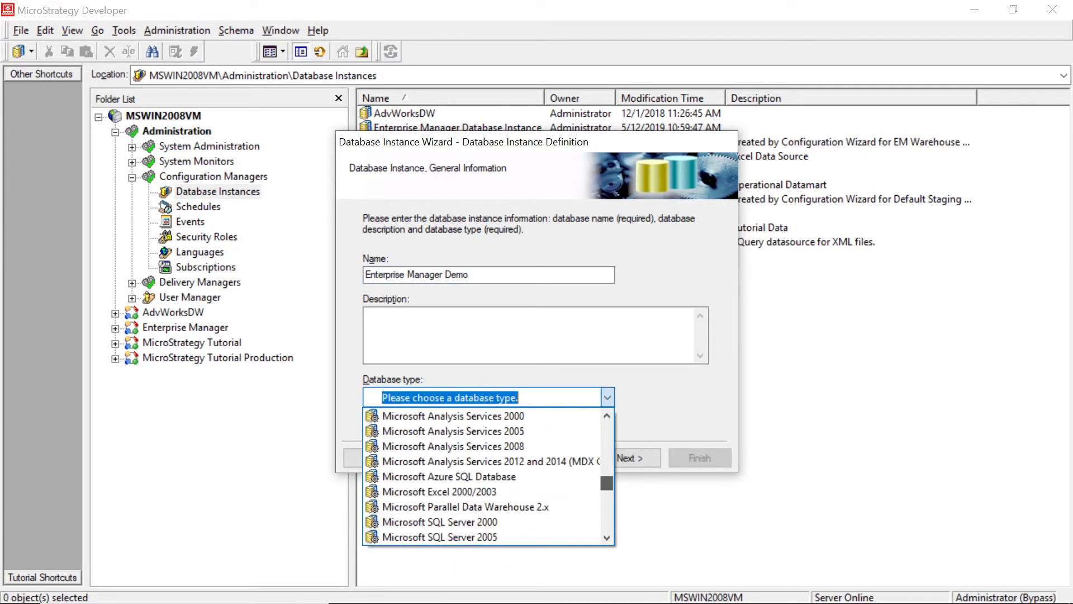
scroll(442, 506, "down", 2)
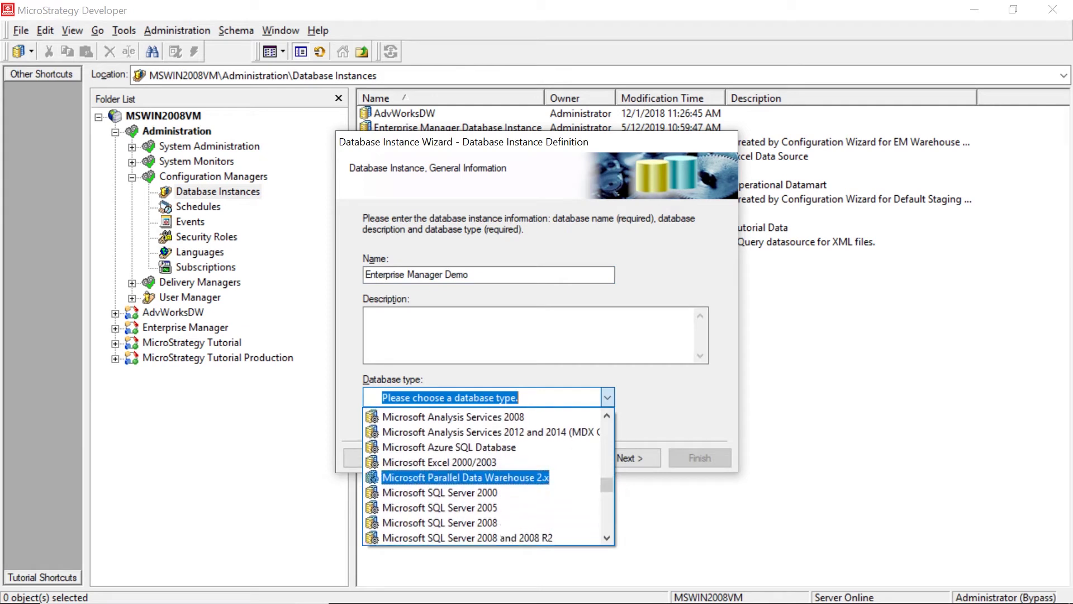
left_click(442, 506)
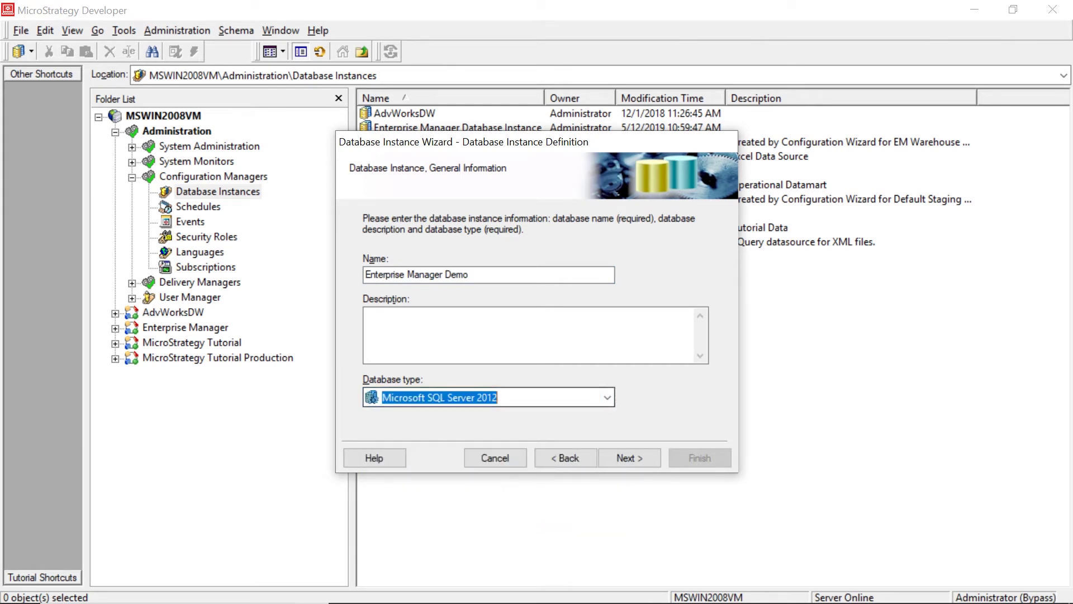
left_click(629, 458)
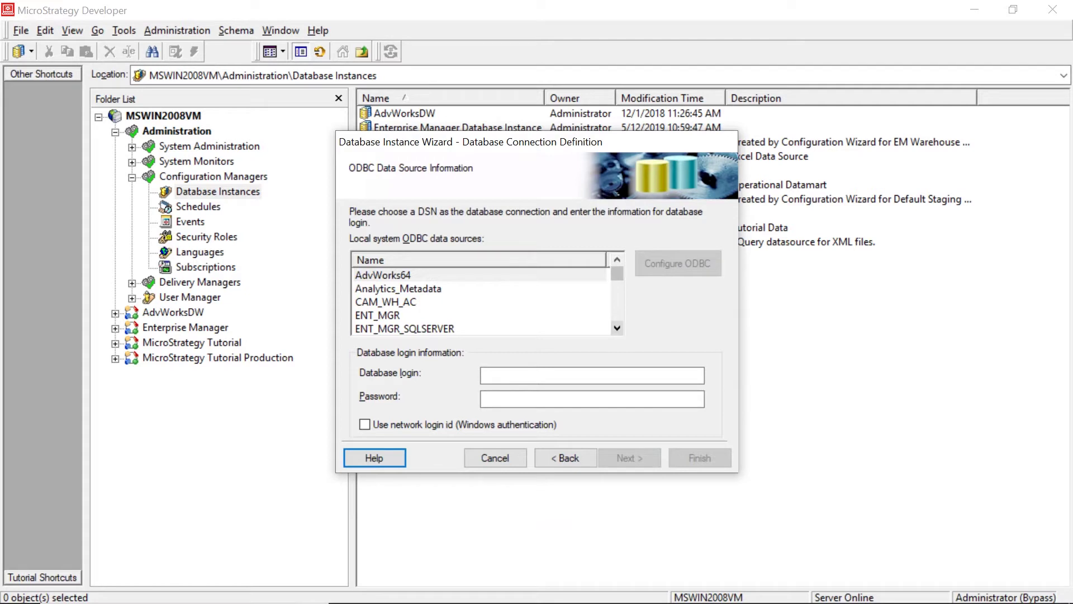
- Choose the Enterprise_Manager_Demo data source for the instance and enter the database login and password
left_click(618, 328)
left_click(617, 328)
left_click(617, 328)
left_click(414, 302)
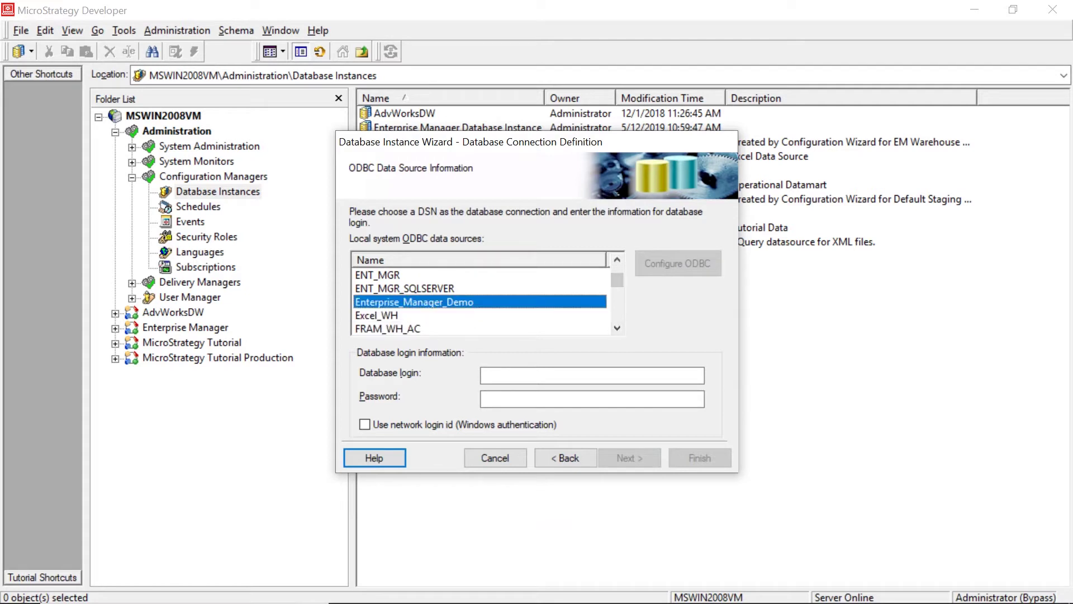
left_click(591, 376)
type("ep")
key("Tab")
type("****")
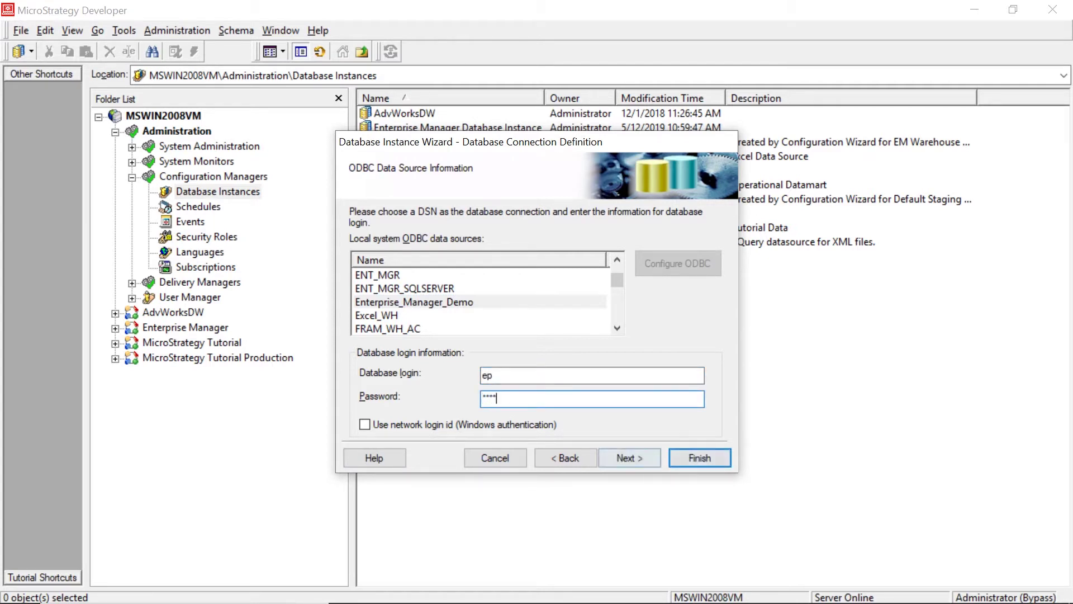
- Finish creating the database instance, accepting the substitute name for the duplicate database login
left_click(630, 458)
key("Return")
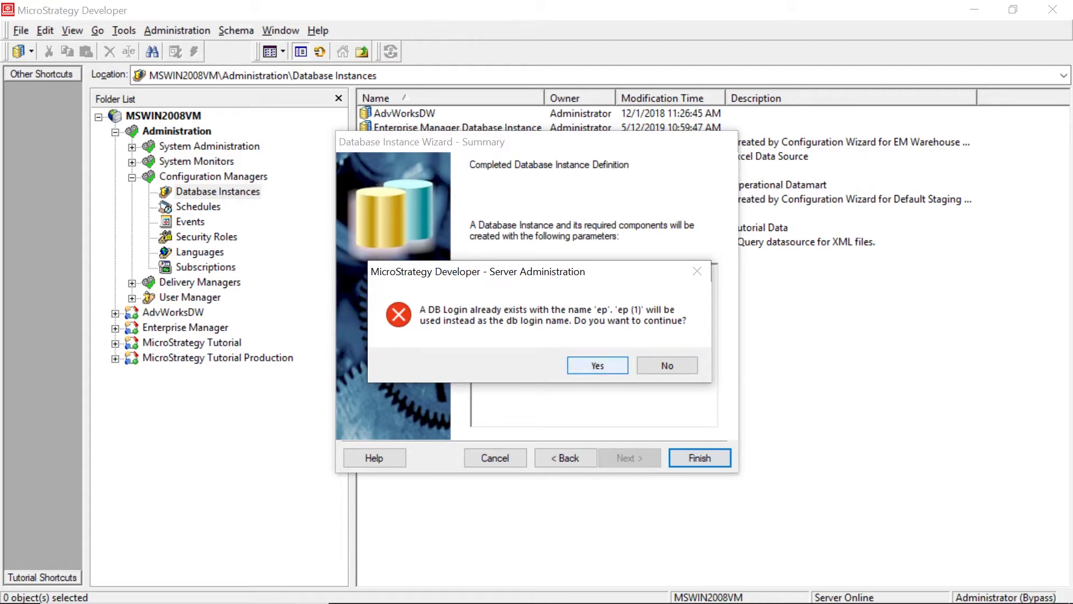
key("Return")
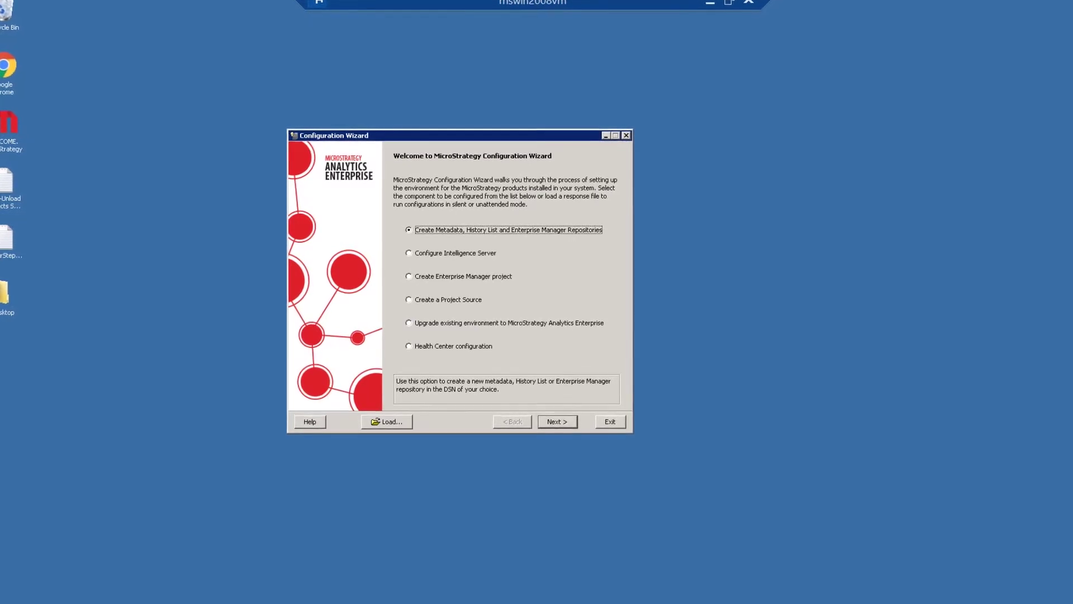
- Locate the Configuration Wizard among the installed MicroStrategy Tools programs
left_click(4, 601)
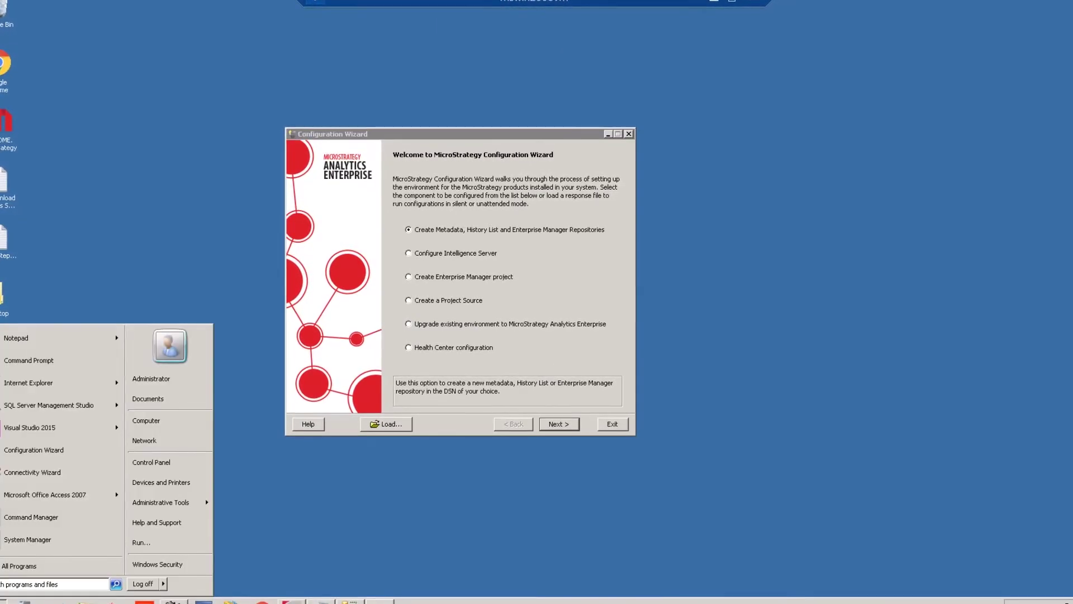
left_click(10, 565)
left_click(22, 459)
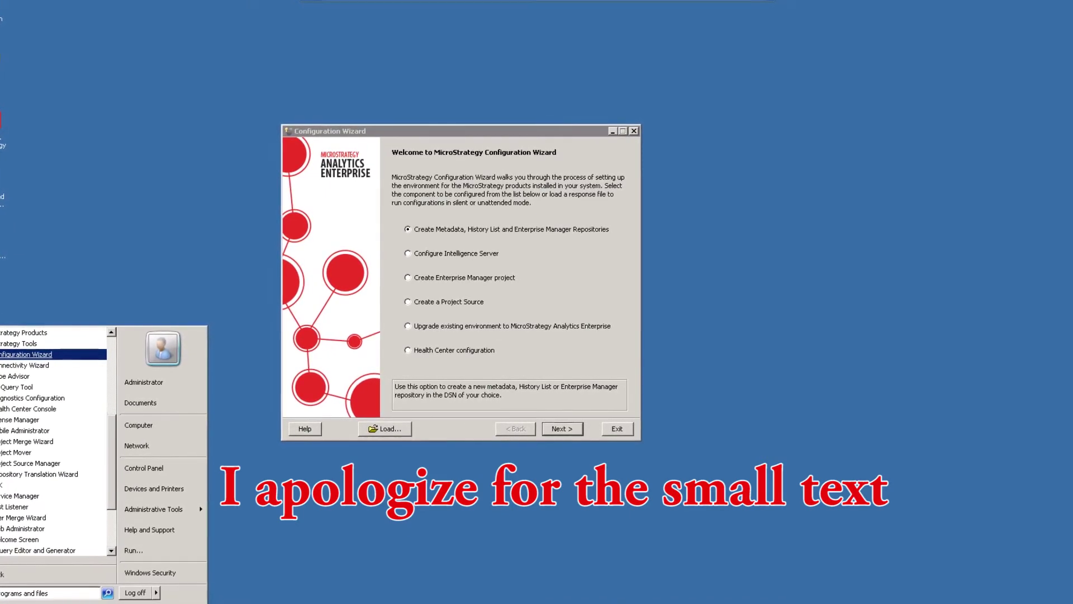
- Begin creating an Enterprise Manager project in the Configuration Wizard with the Administrator login and the OOTB-EM.mmp project package
key("Return")
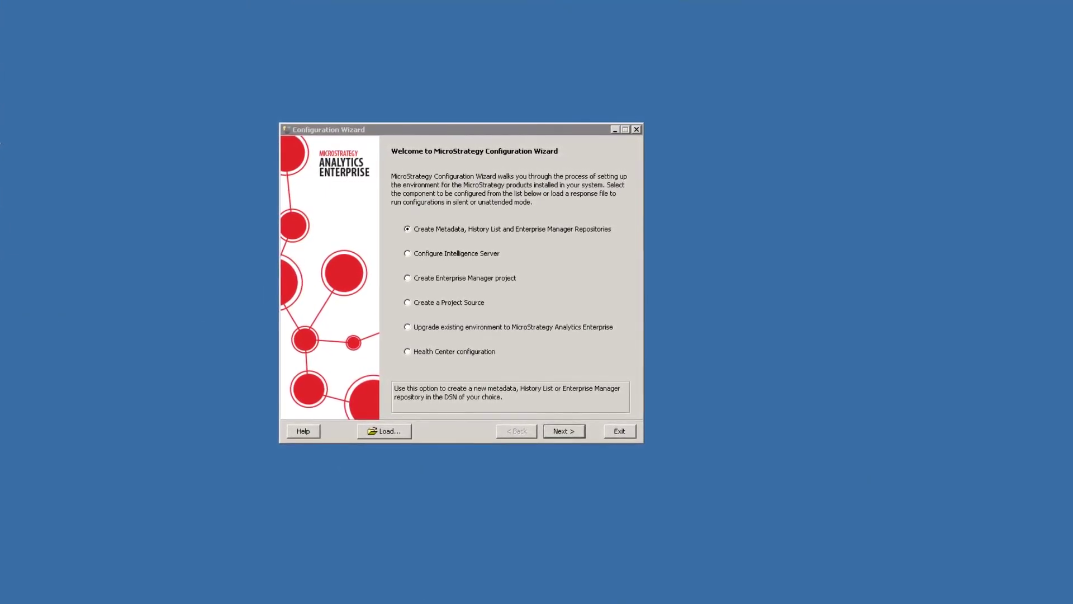
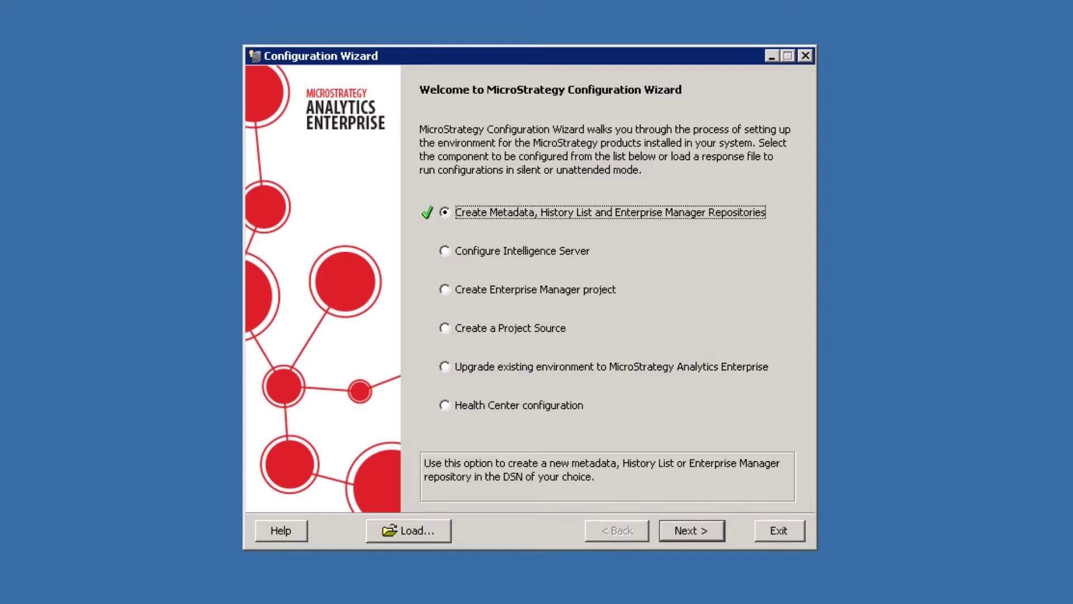
left_click(445, 289)
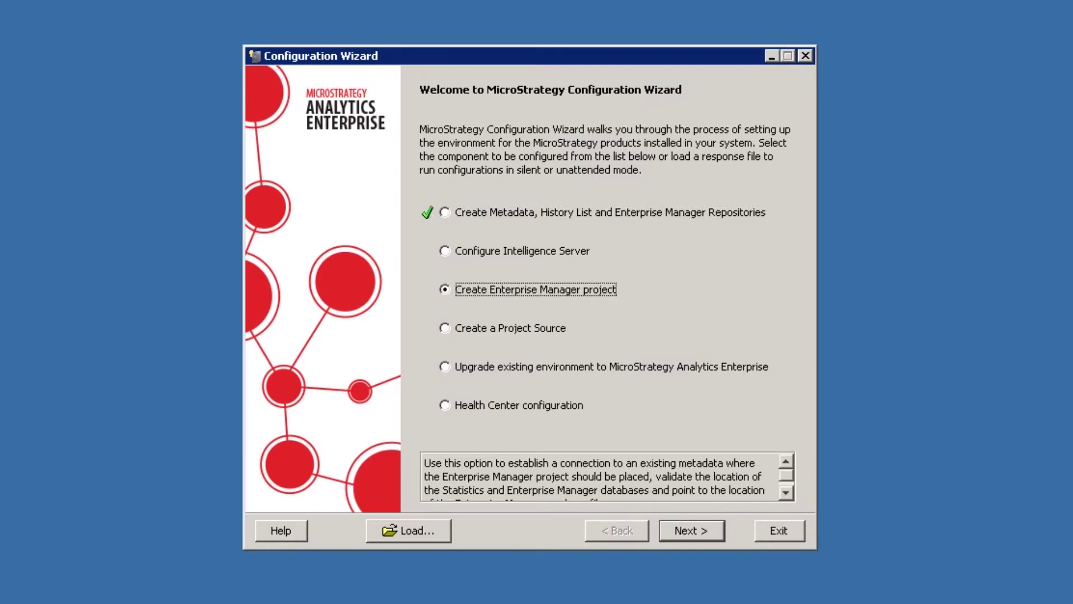
left_click(691, 530)
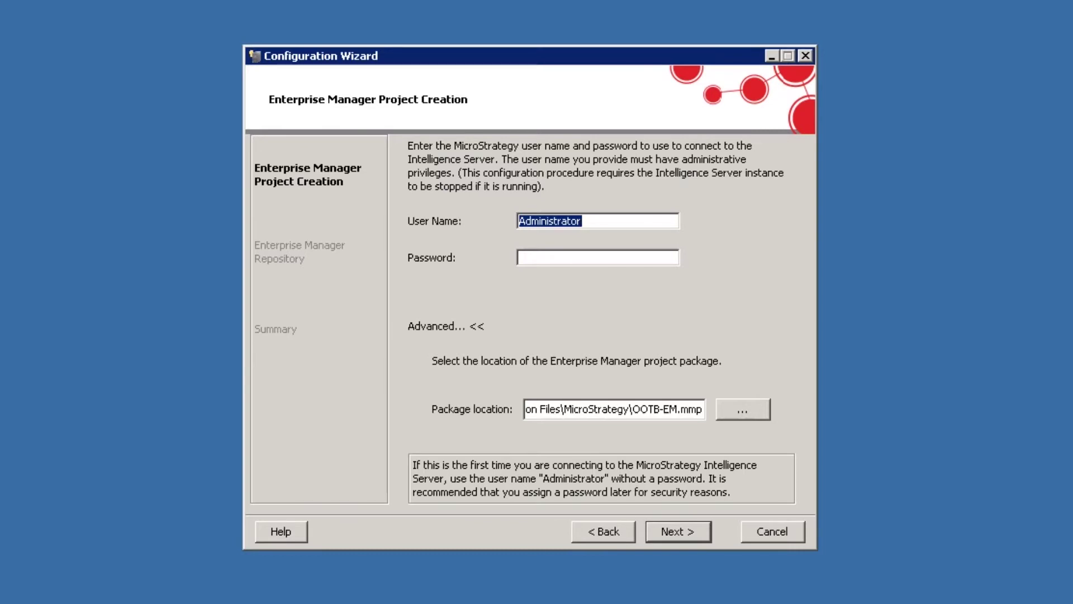
key("Return")
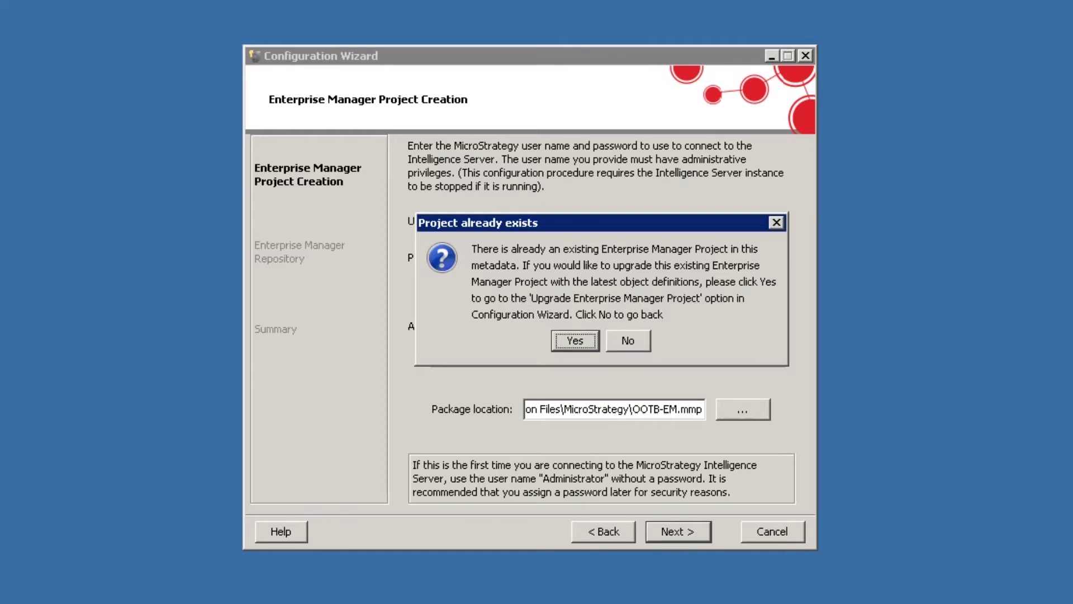
- Accept upgrading the existing Enterprise Manager project, keeping the Administrator login and the OOTB-EM.mmp package
key("Return")
key("Return")
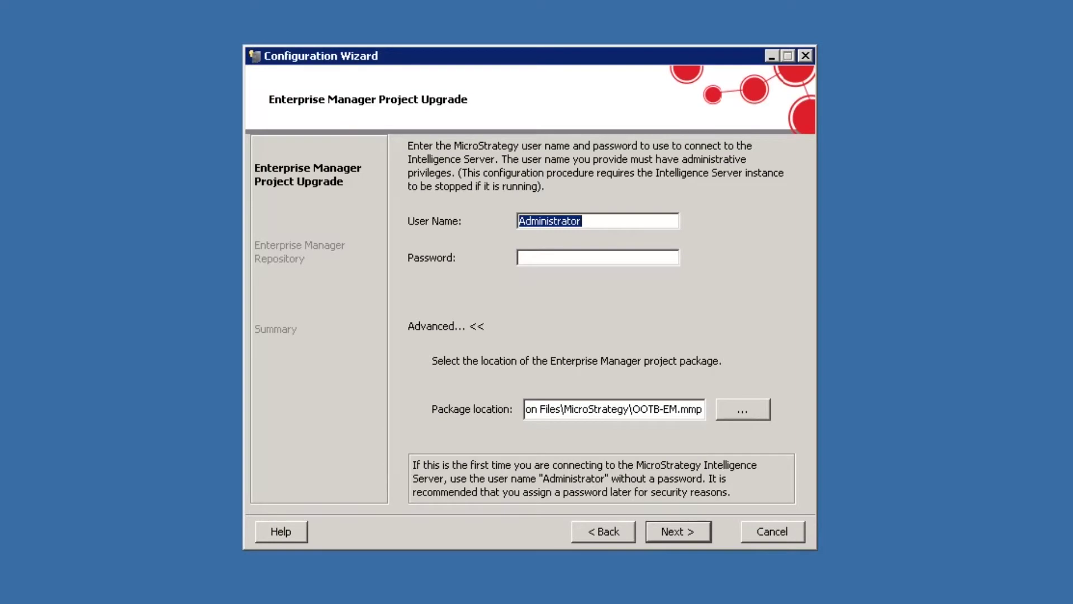
key("Return")
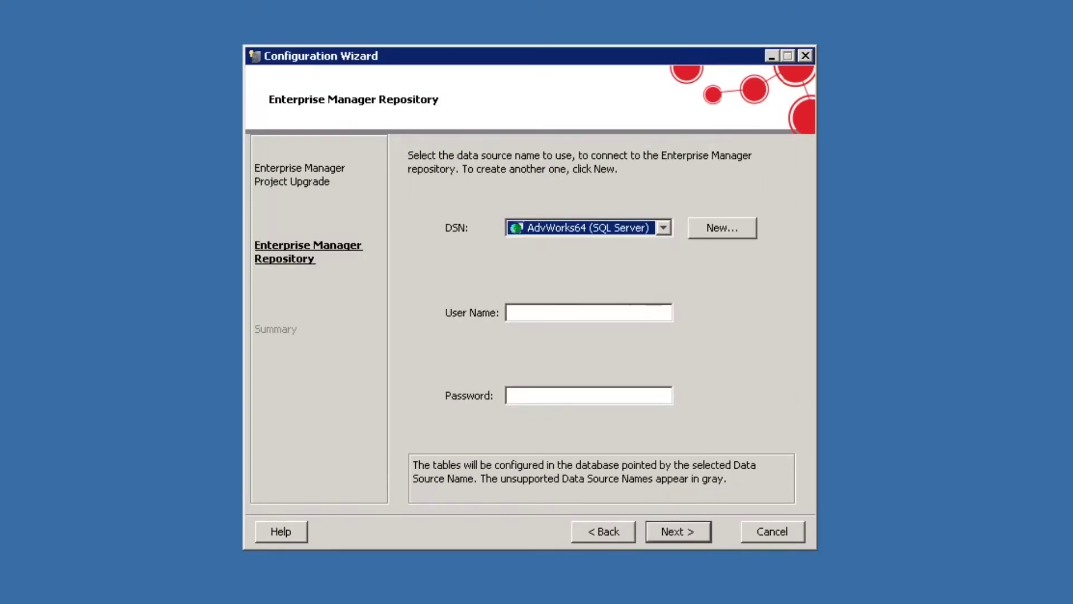
- Select Enterprise_Manager_Demo as the Enterprise Manager repository's data source, with its database user name and password
key("alt+Down")
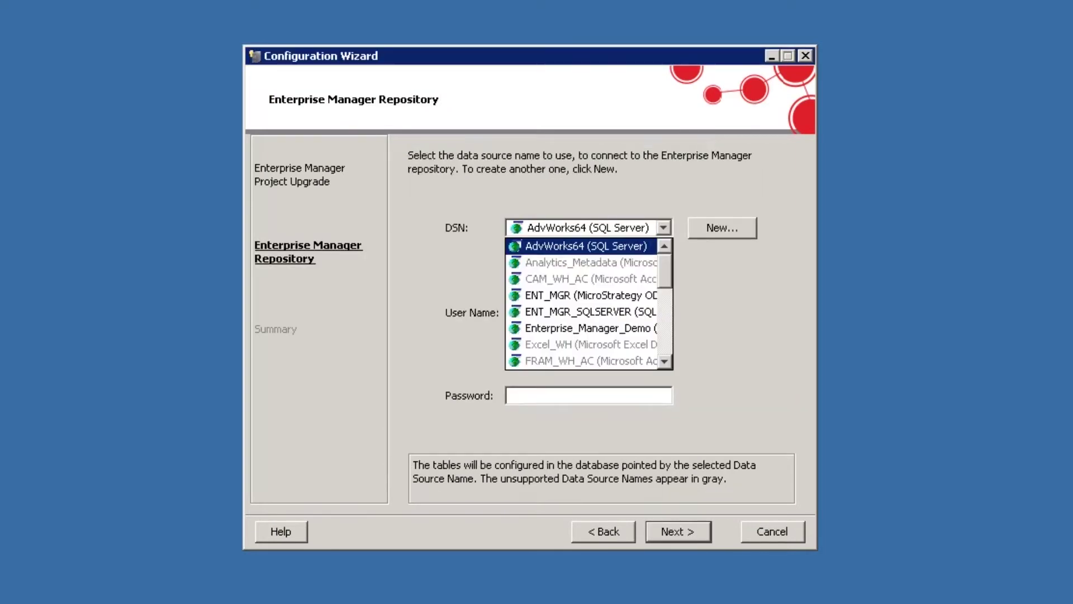
key("Down")
key("Down")
key("Down")
key("Down")
key("Down")
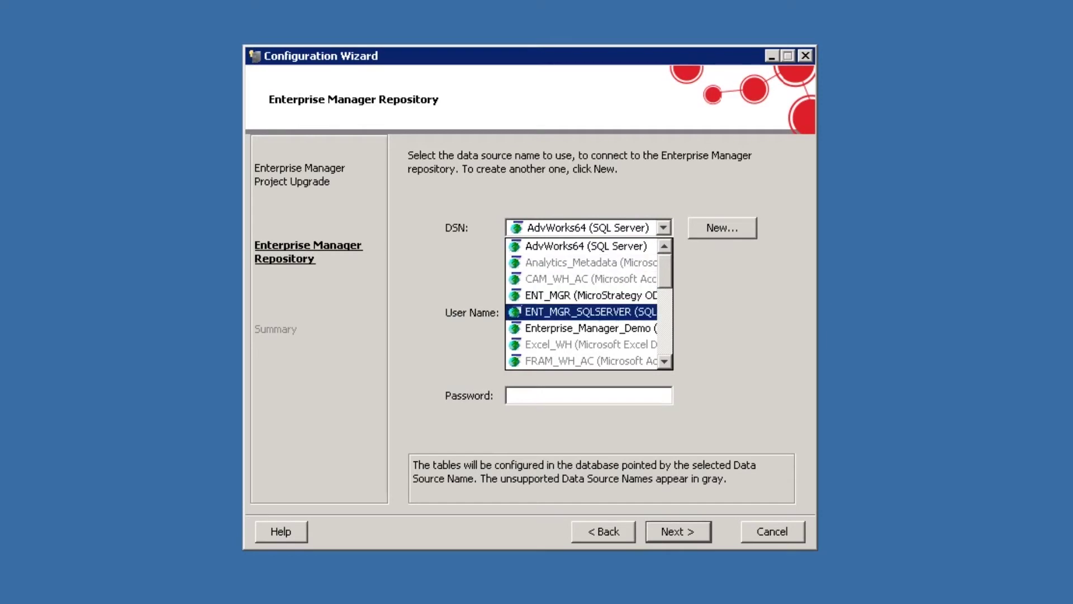
key("Return")
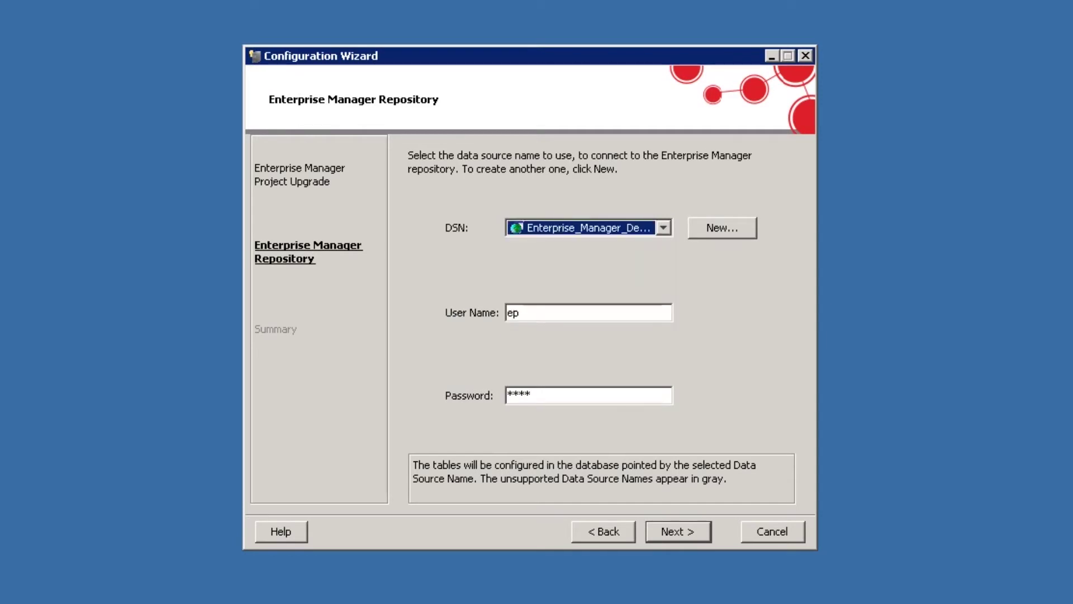
key("Return")
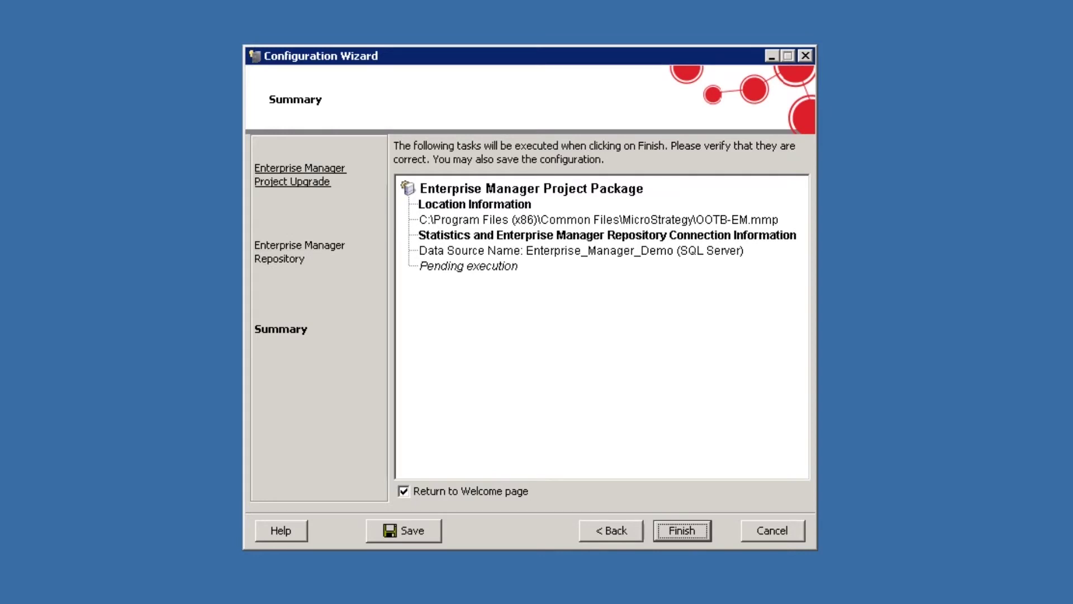
- Run the Enterprise Manager project upgrade from the summary and exit the Configuration Wizard
key("Return")
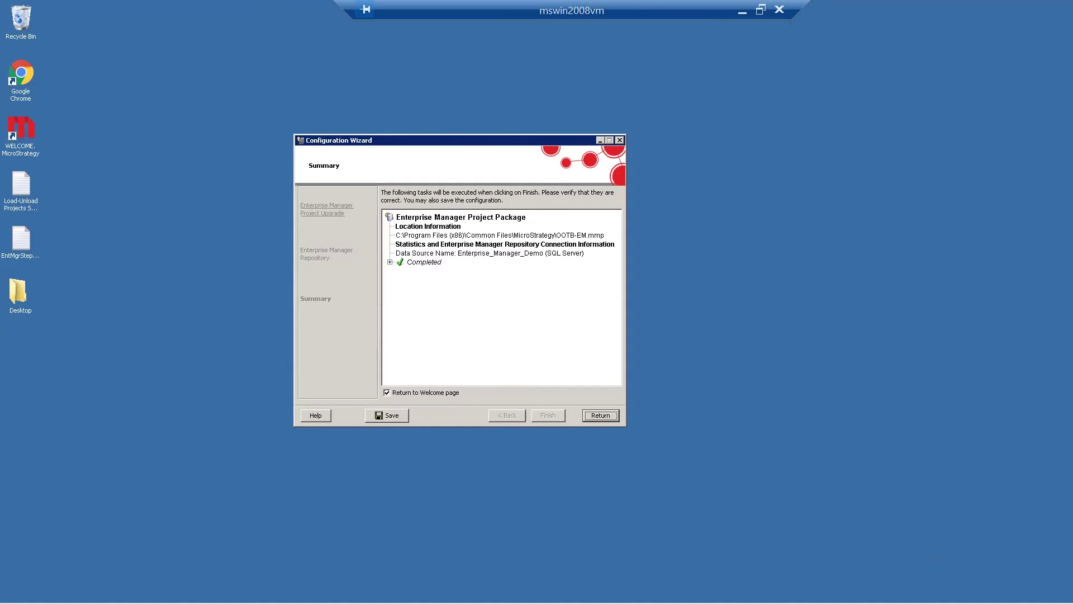
key("Return")
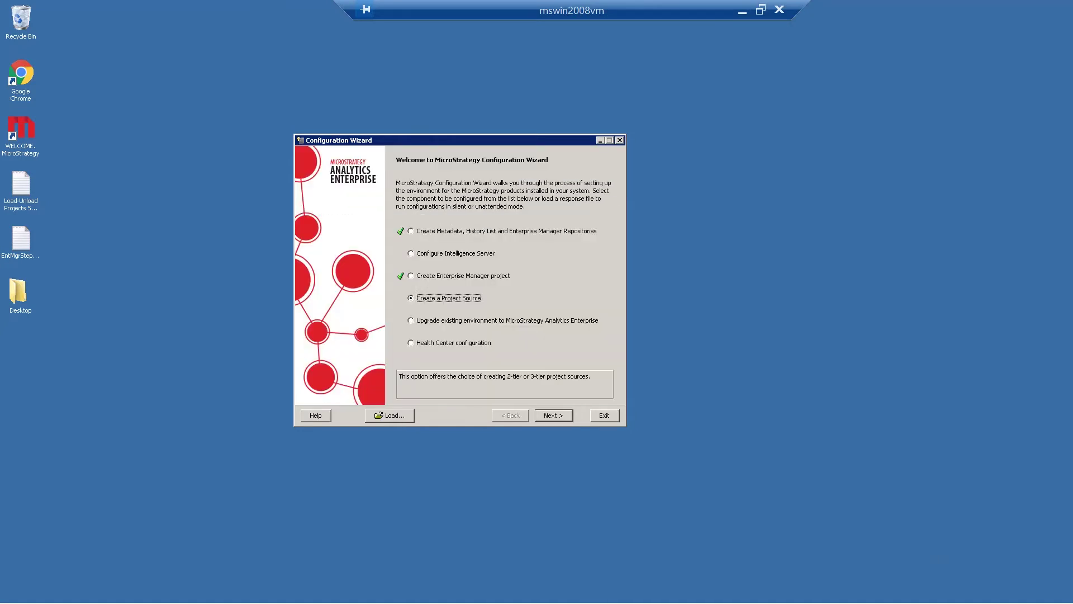
key("Escape")
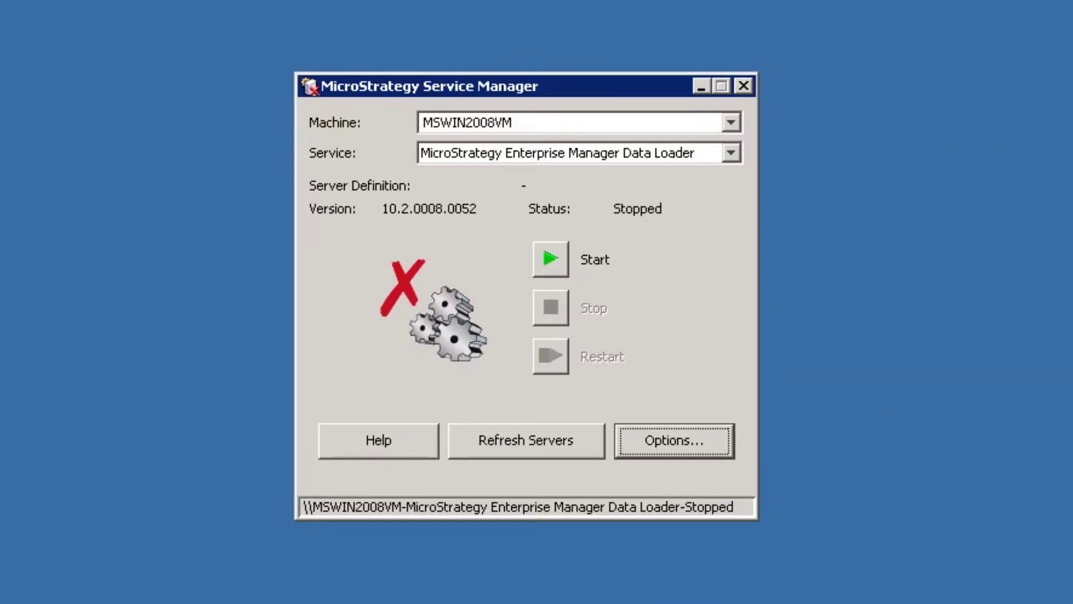
- In MicroStrategy Service Manager, check the startup and repository options of the Enterprise Manager Data Loader and start the service
left_click(731, 153)
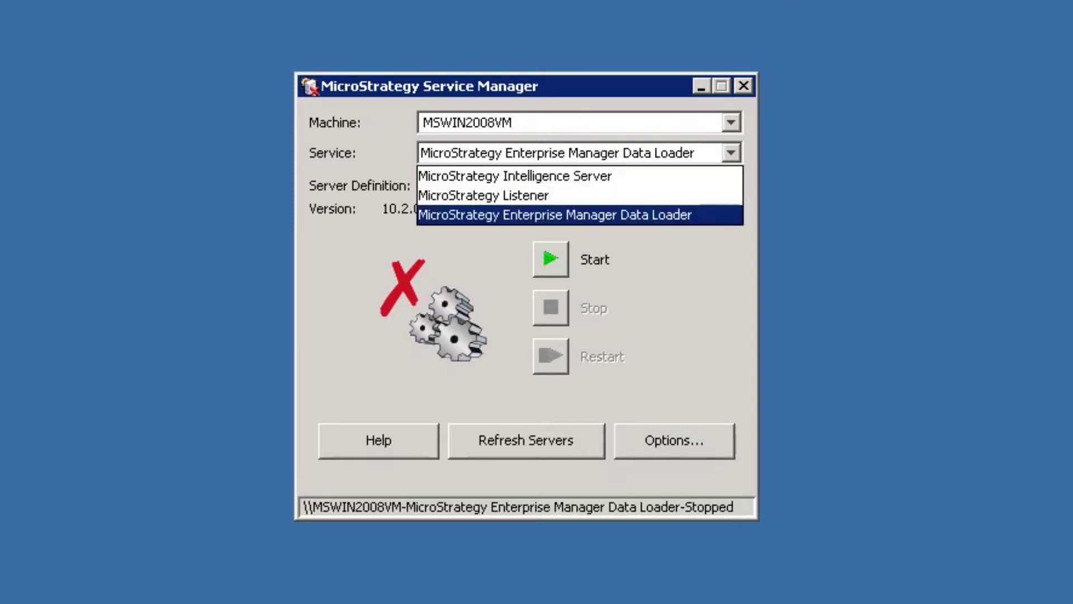
key("Return")
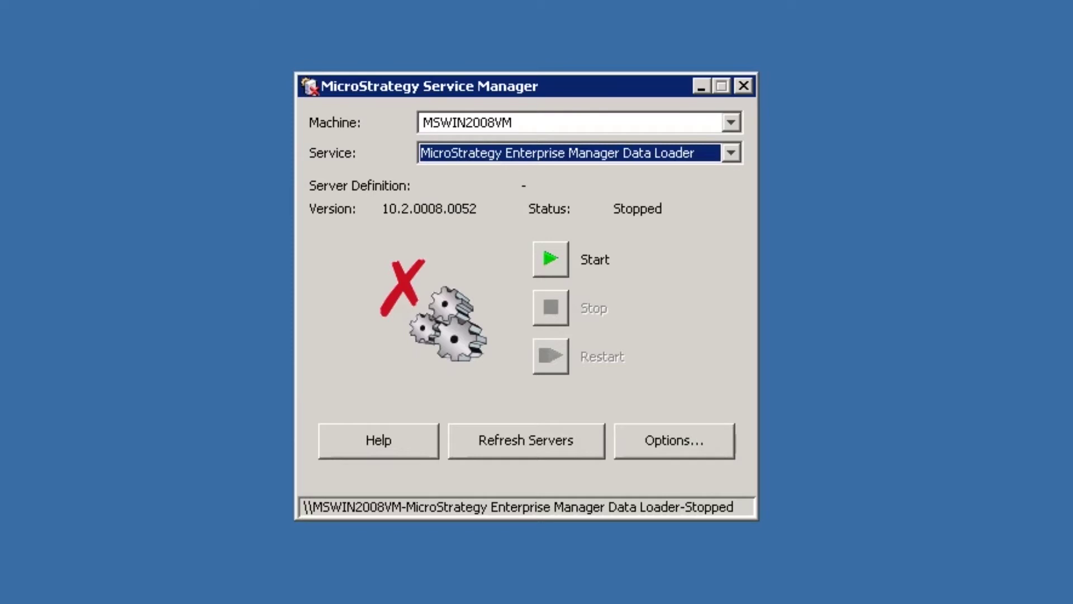
left_click(674, 441)
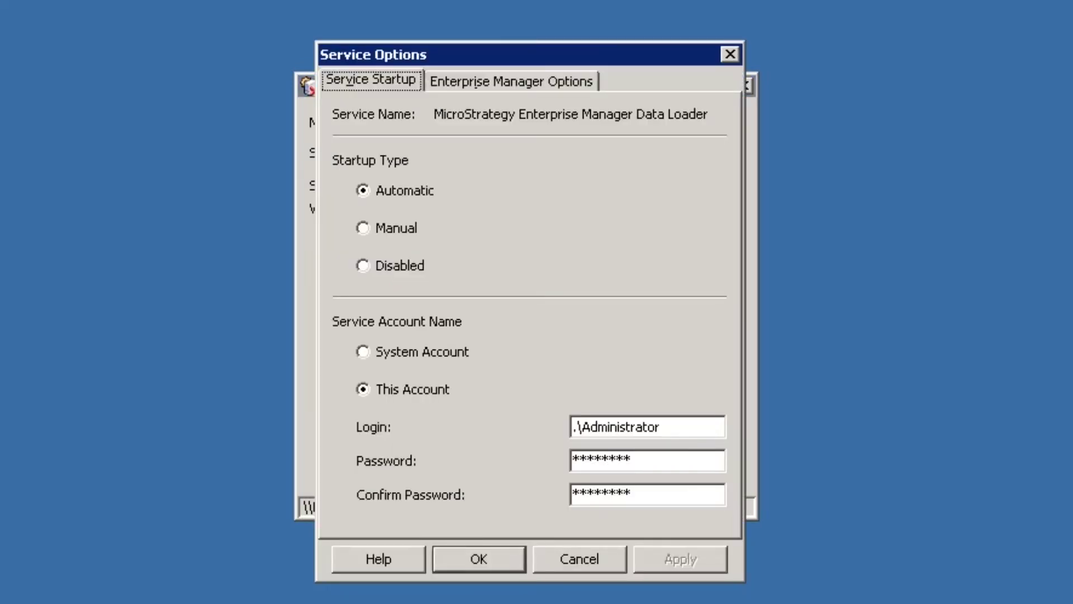
left_click(574, 426)
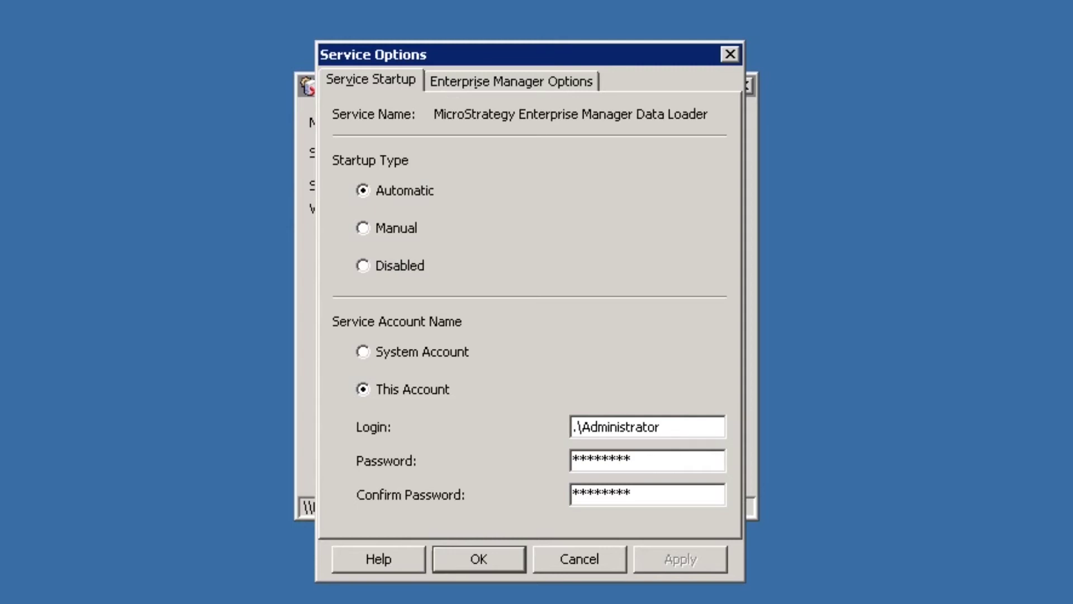
key("ctrl+Tab")
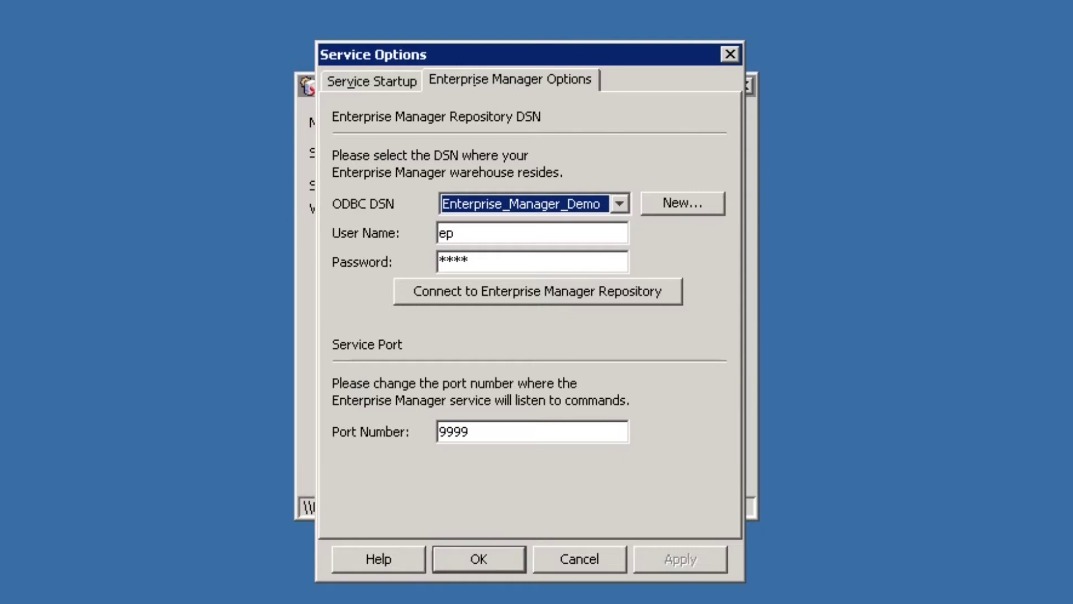
left_click(580, 558)
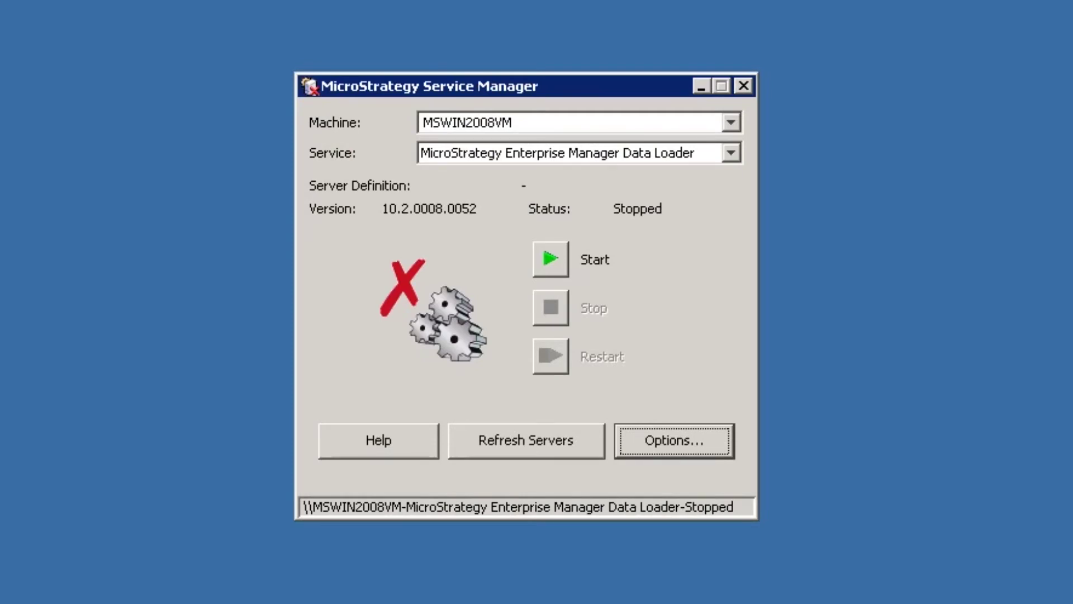
left_click(550, 259)
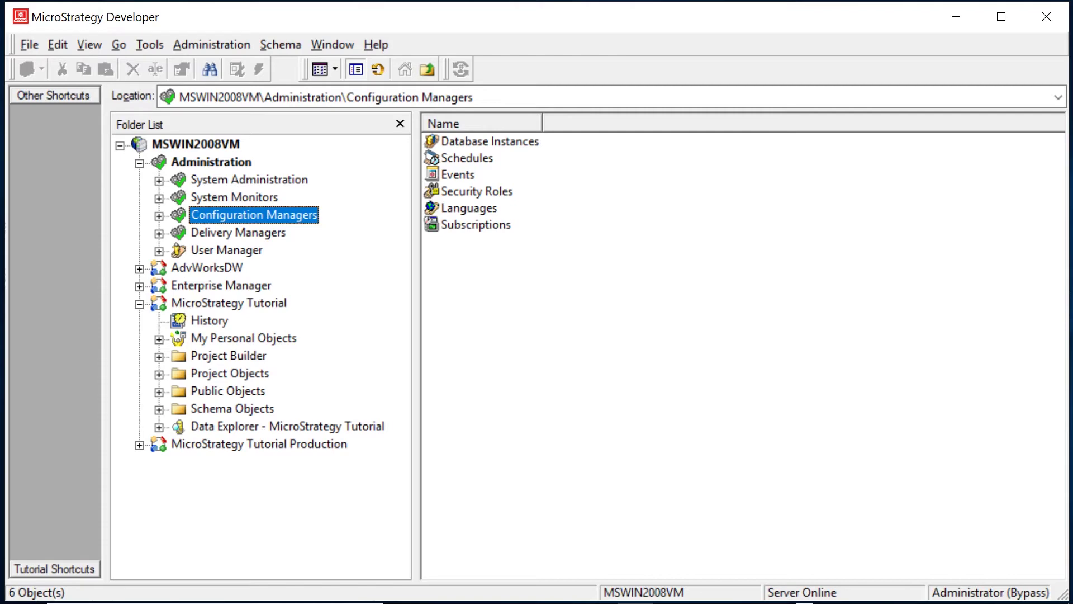
- In MicroStrategy Developer, examine the general and advanced connection settings of the MicroStrategy Tutorial project's primary database instance
right_click(171, 296)
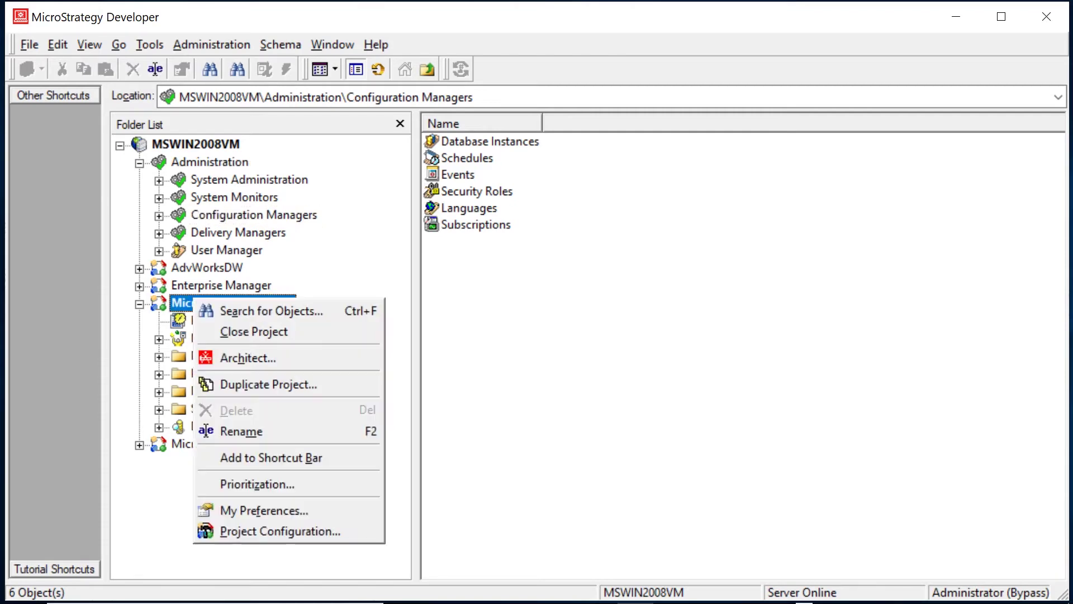
left_click(275, 529)
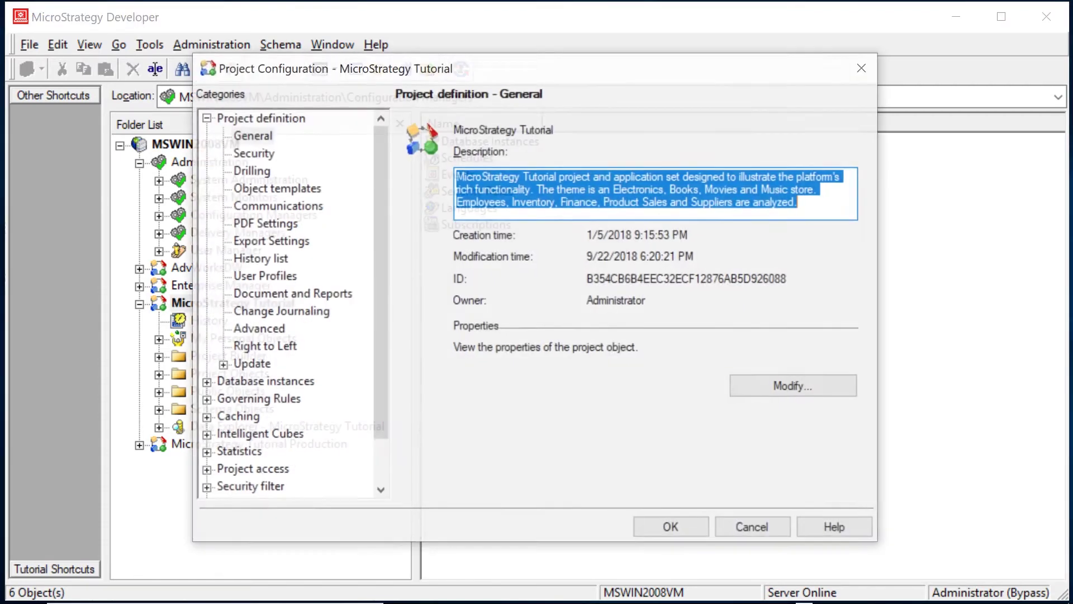
left_click(264, 382)
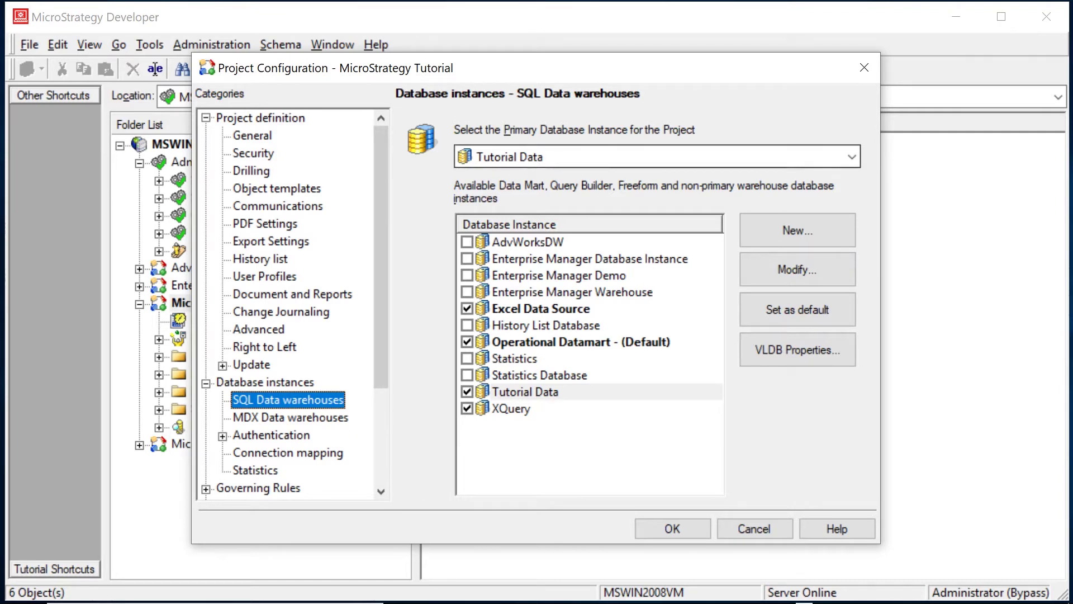
left_click(798, 269)
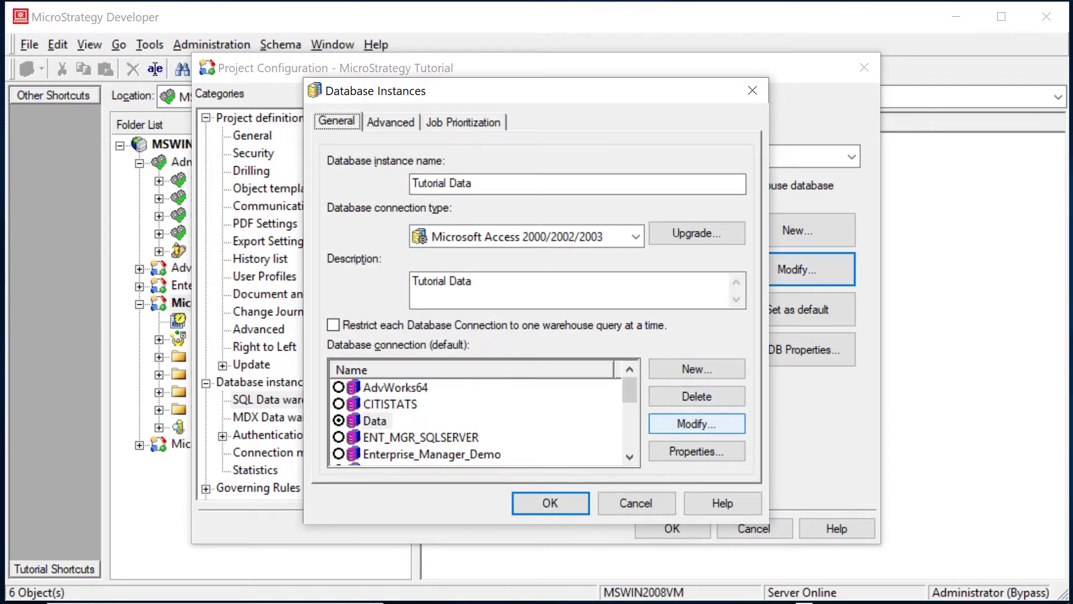
left_click(697, 424)
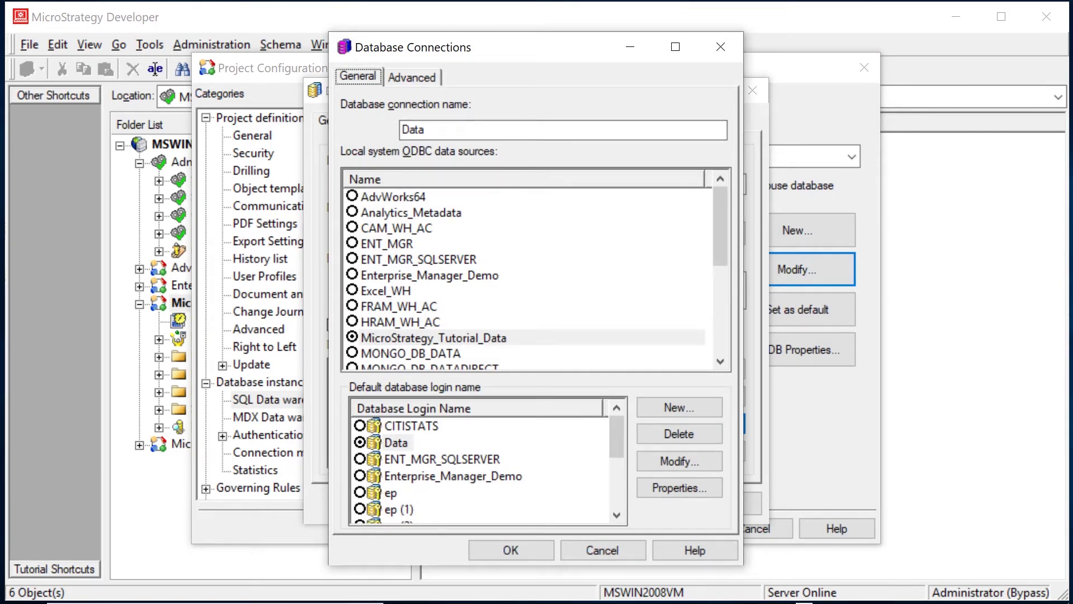
left_click(412, 77)
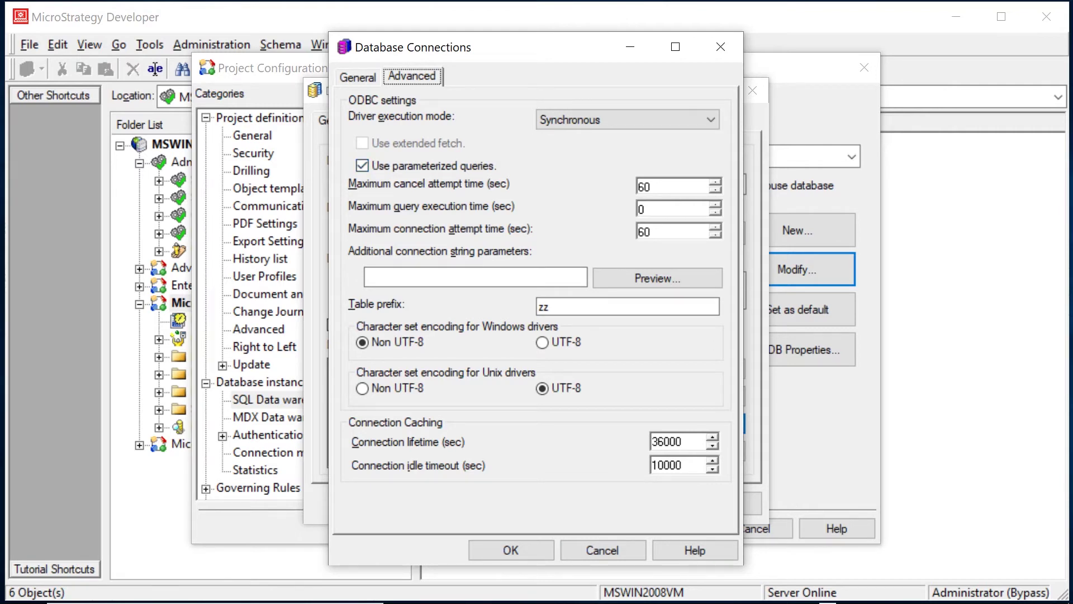
left_click(603, 550)
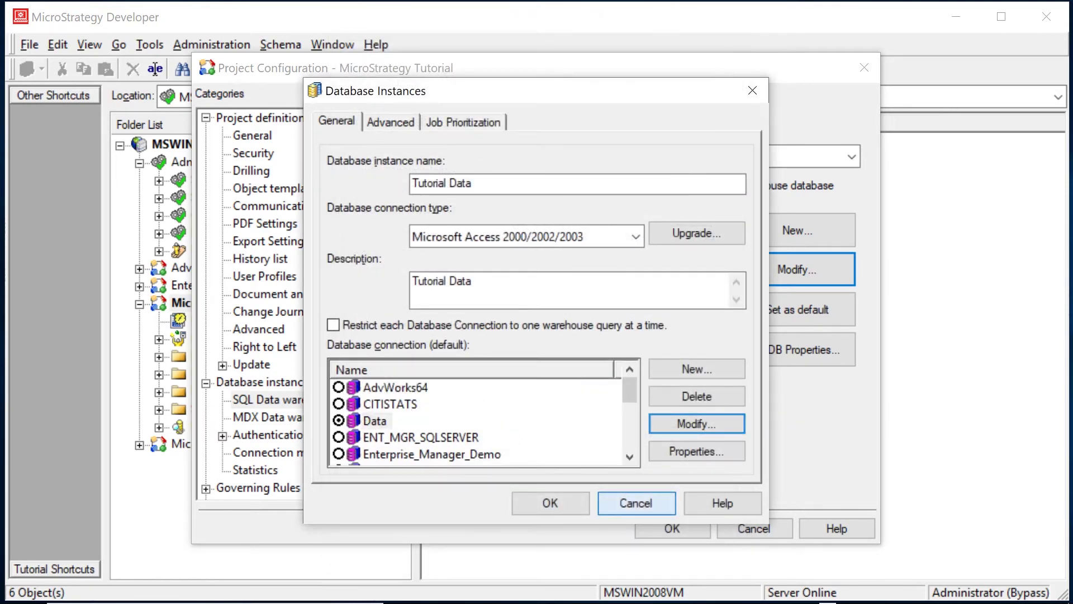
left_click(636, 503)
left_click(753, 529)
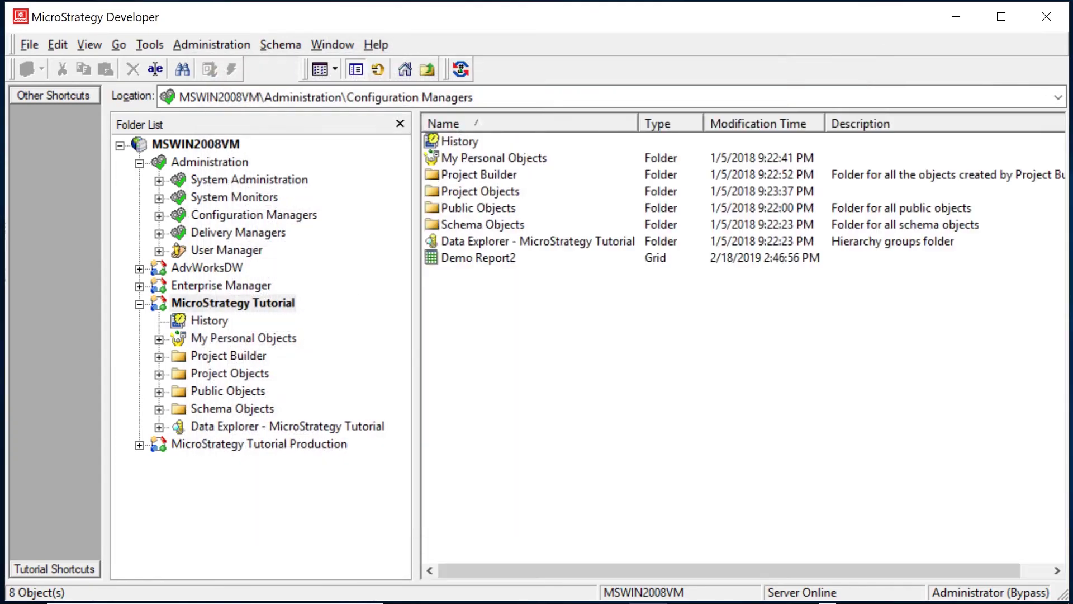
- Examine the general and advanced database connection settings of the Enterprise Manager project's database instance, and leave its configuration without changes
right_click(219, 280)
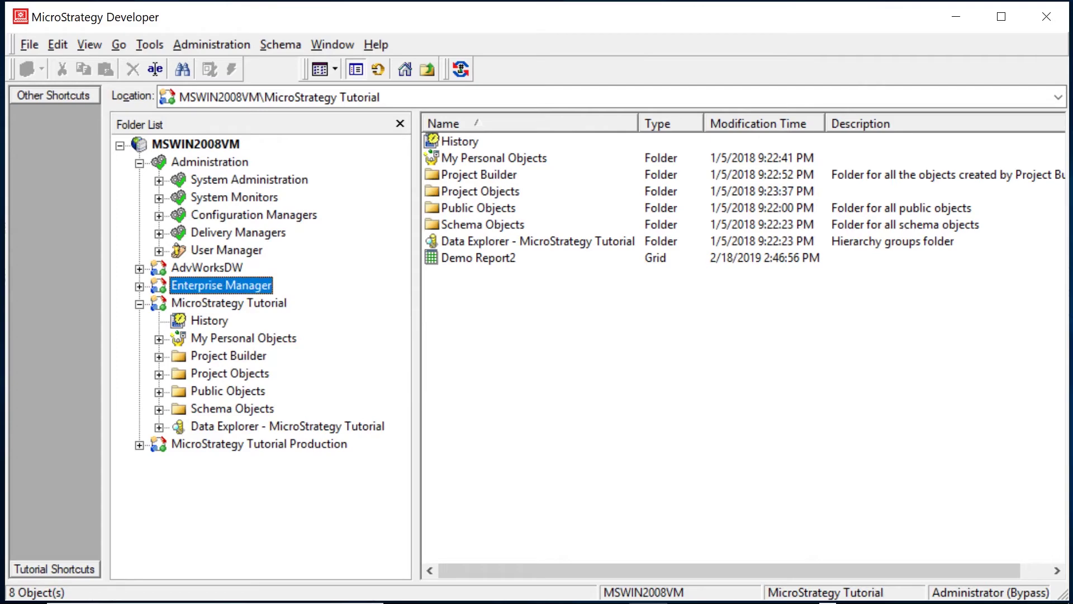
key("Down")
key("Down")
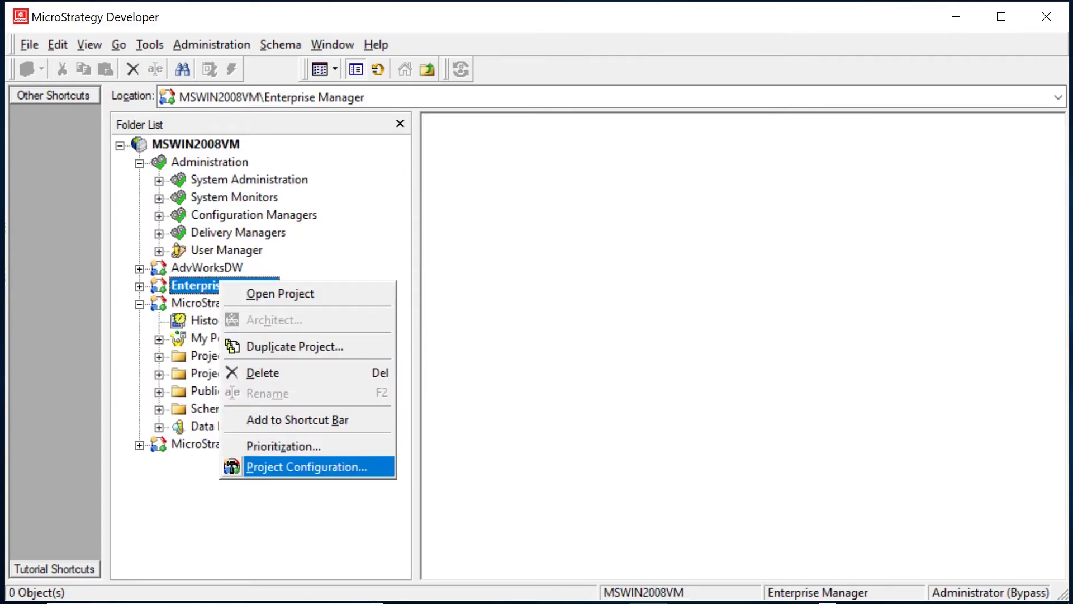
key("Return")
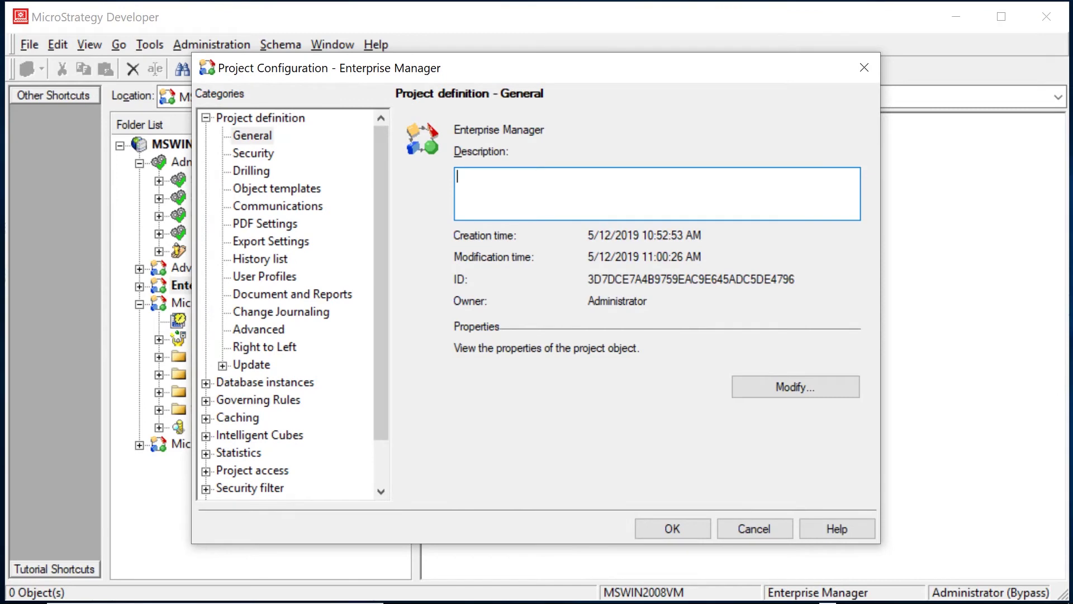
left_click(265, 382)
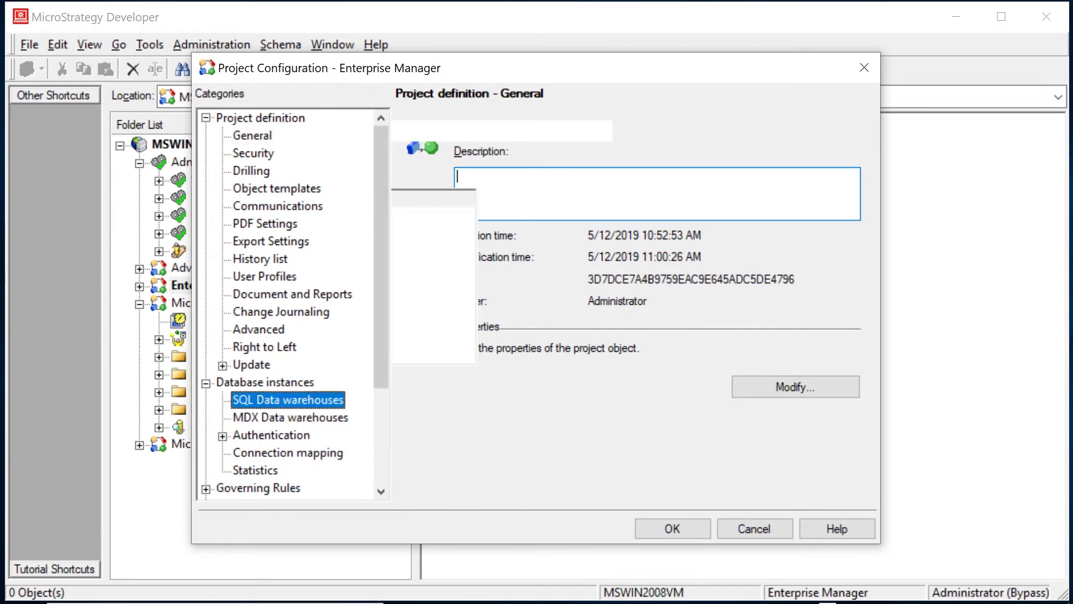
left_click(798, 269)
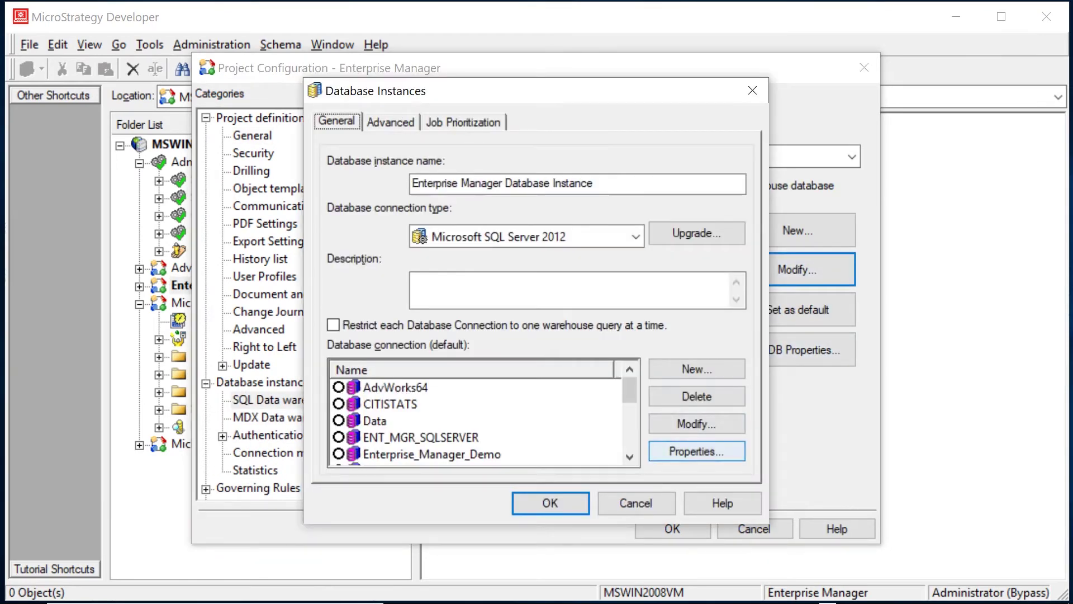
left_click(696, 423)
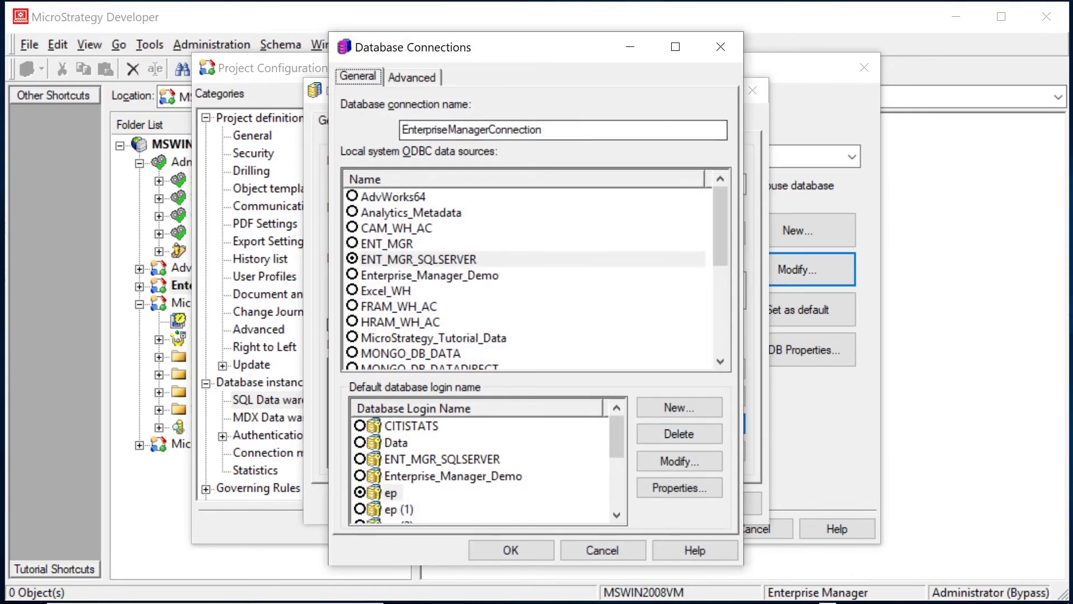
left_click(412, 77)
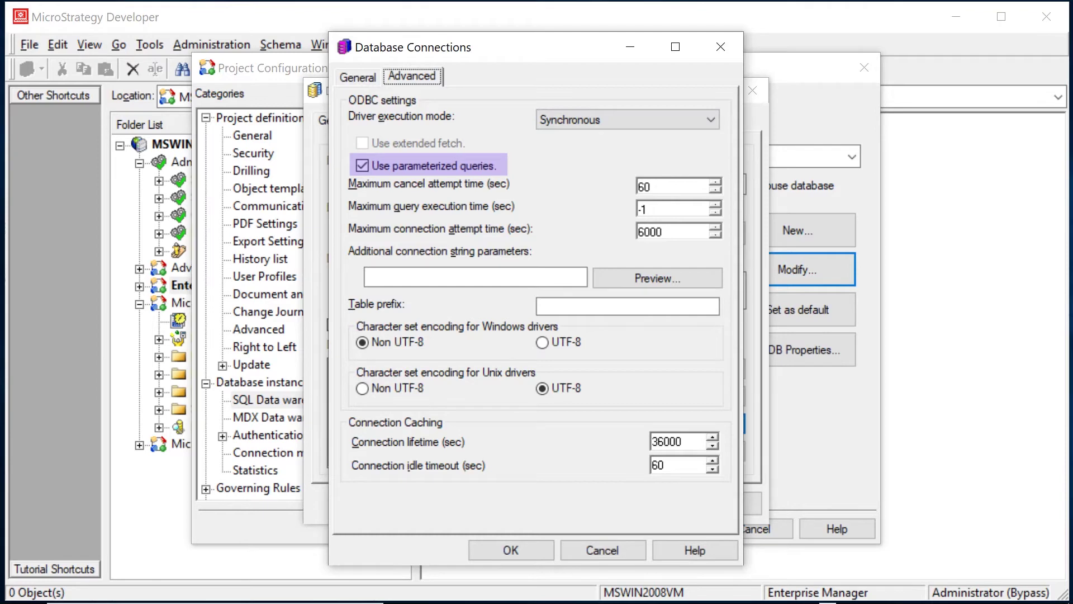
left_click(602, 550)
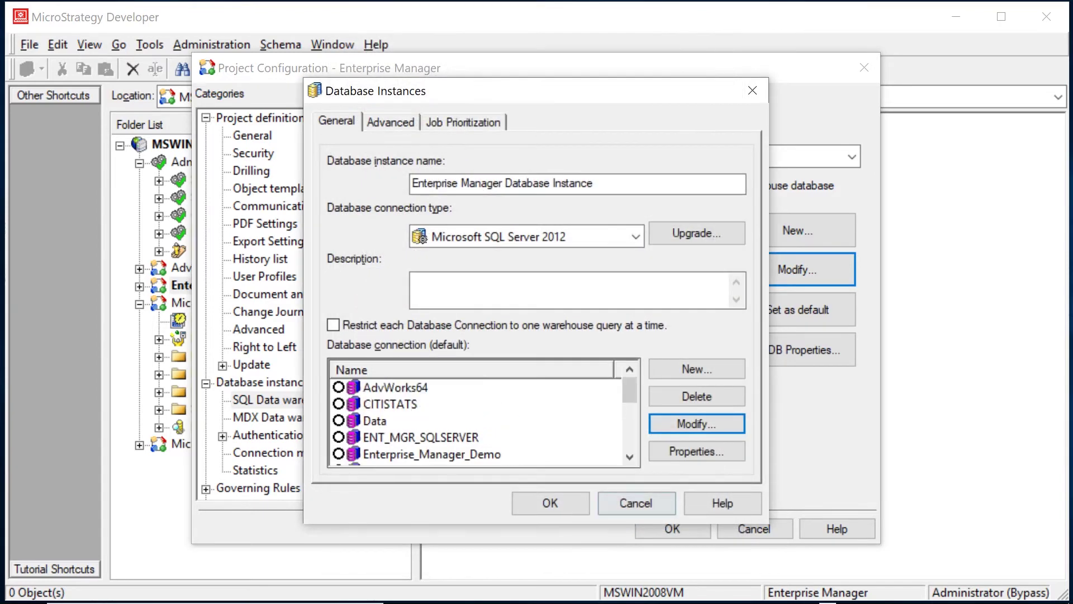
left_click(633, 495)
key("Escape")
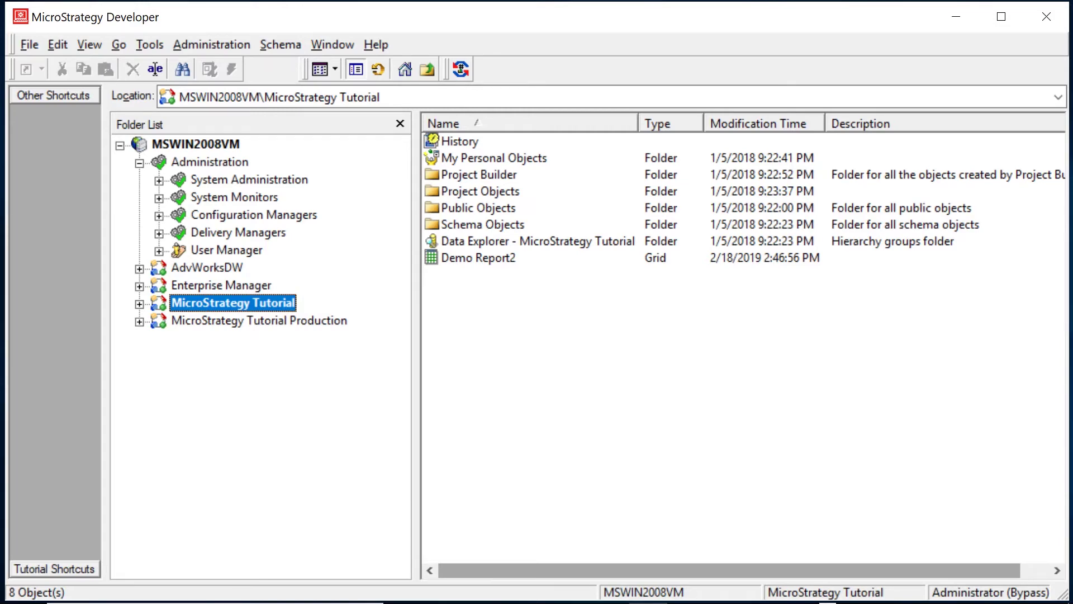
- In the MicroStrategy Tutorial project's configuration, set the statistics database instance to Enterprise Manager Demo
right_click(203, 302)
left_click(290, 533)
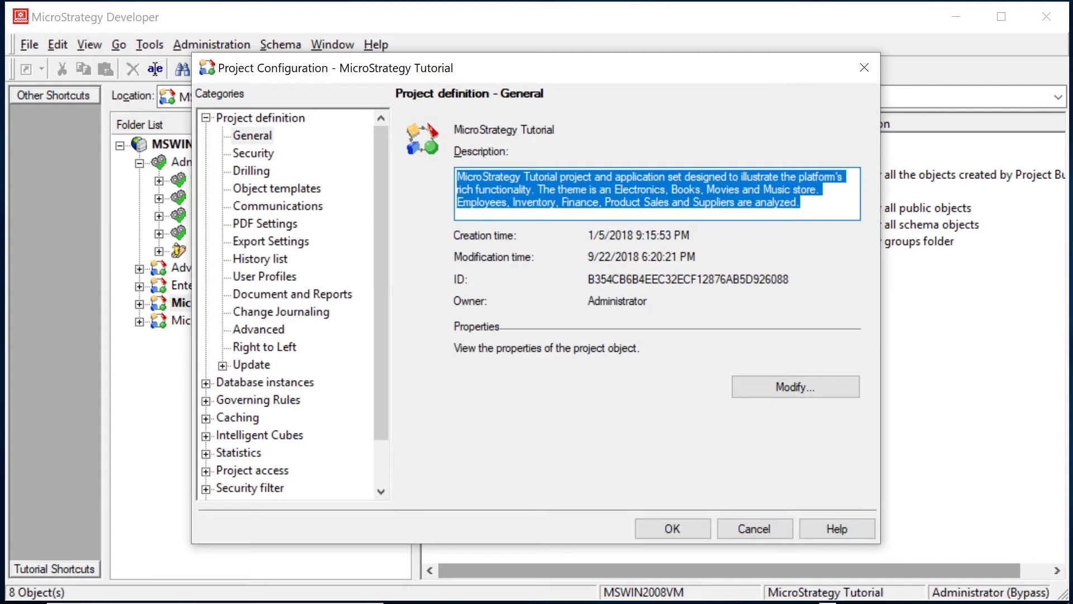
left_click(264, 382)
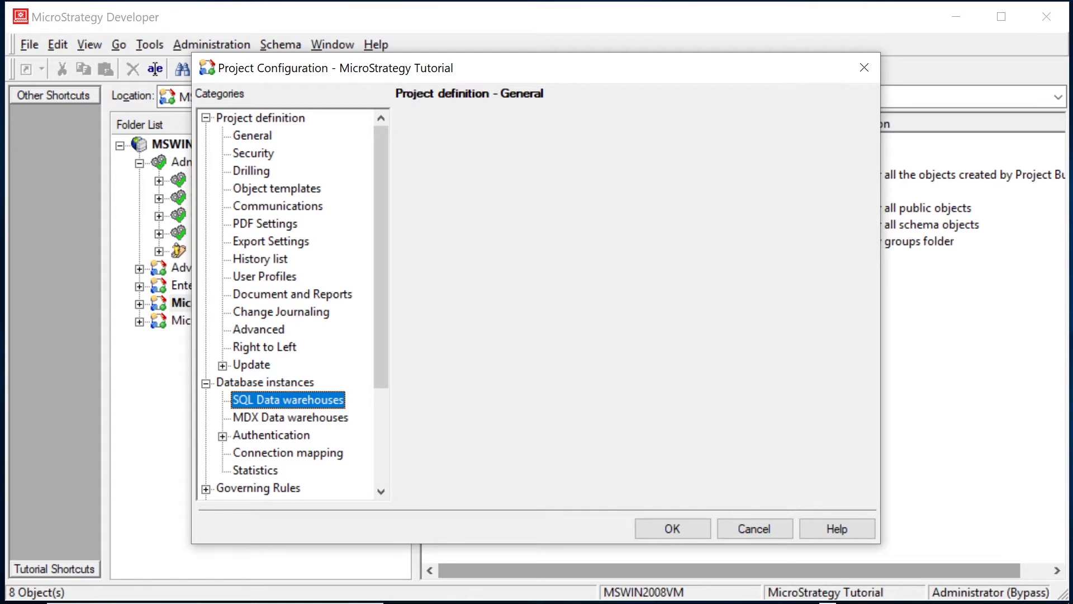
left_click(255, 470)
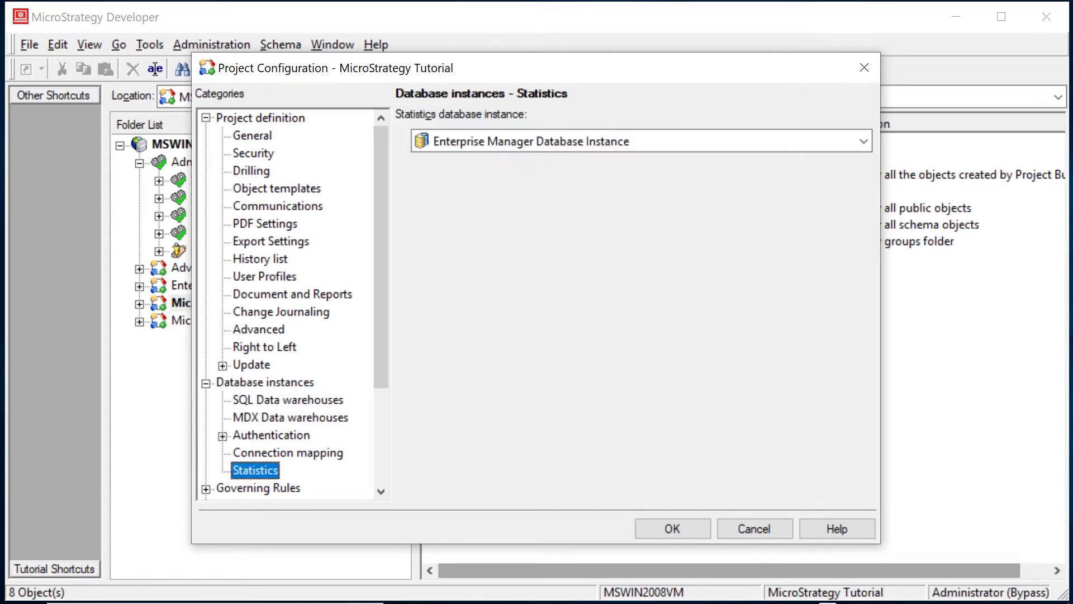
left_click(863, 141)
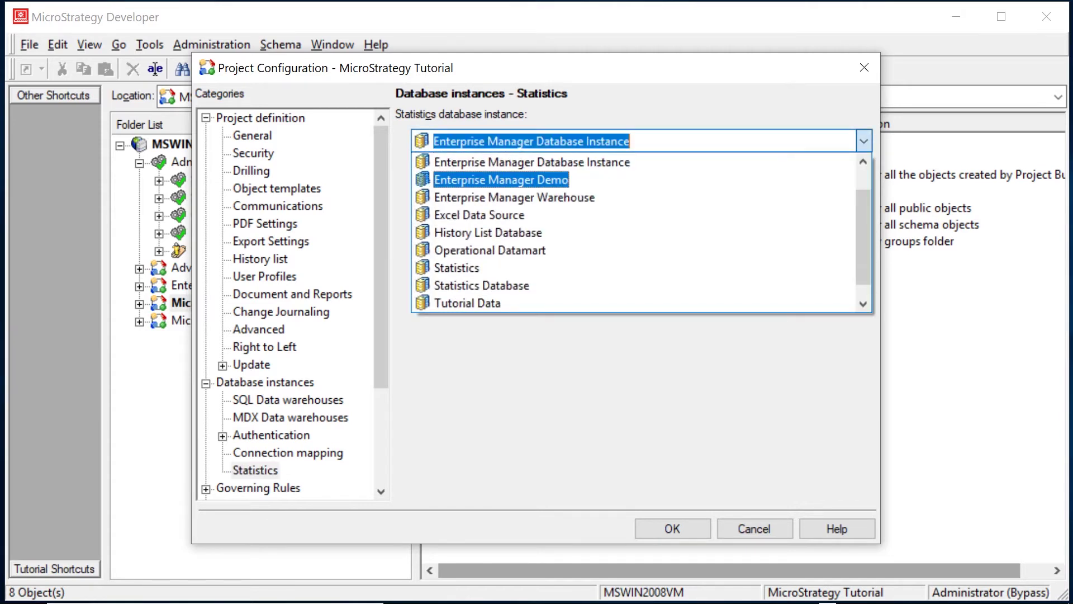
left_click(501, 179)
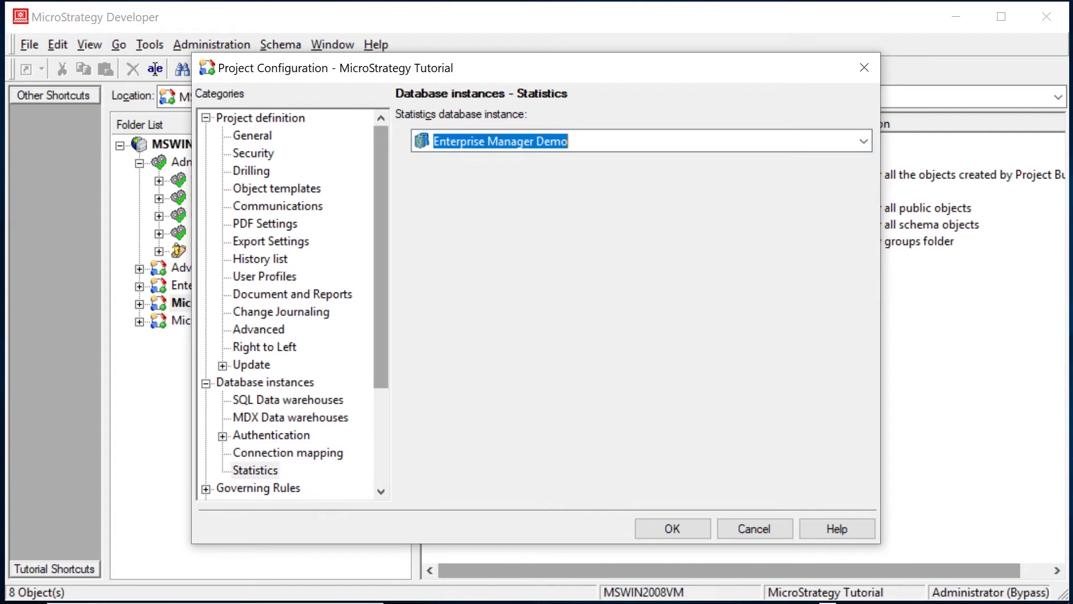
- Check the basic and advanced statistics collection options of the MicroStrategy Tutorial project and save the project configuration
scroll(381, 257, "down", 3)
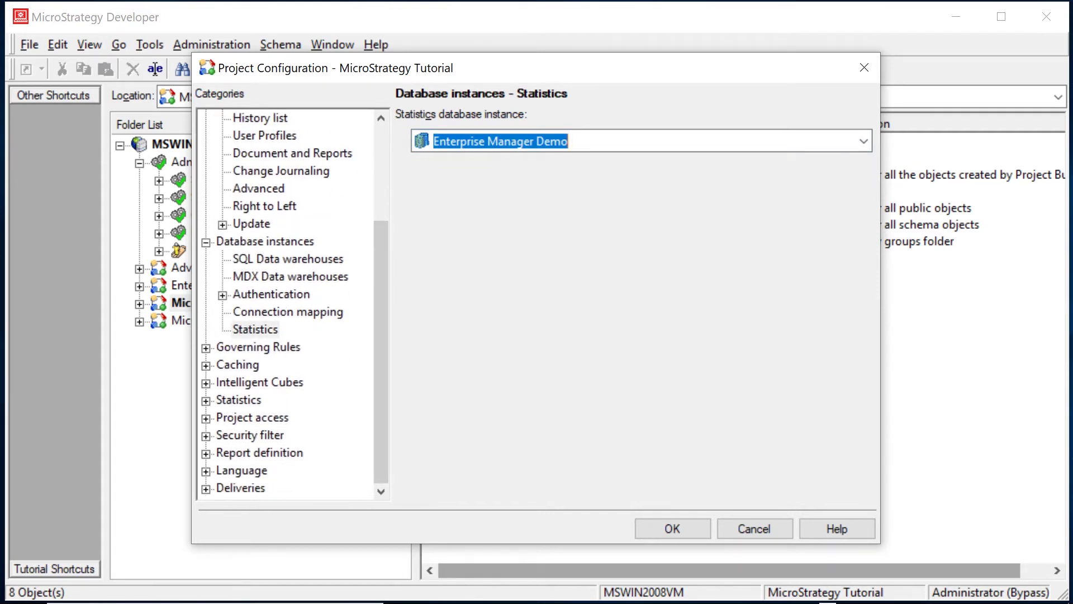
left_click(238, 399)
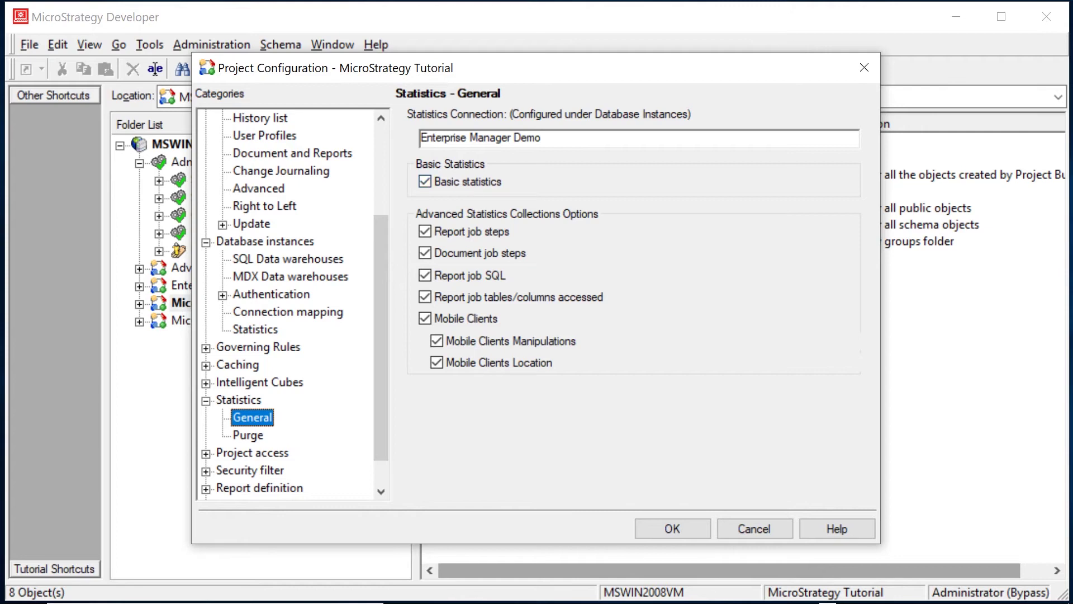
left_click(672, 528)
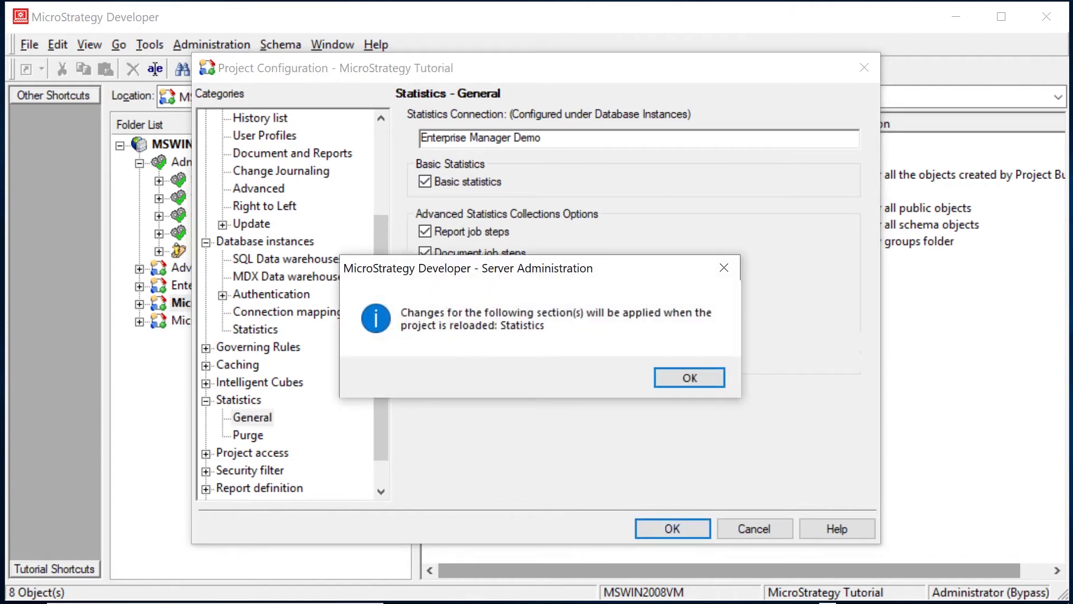
key("Return")
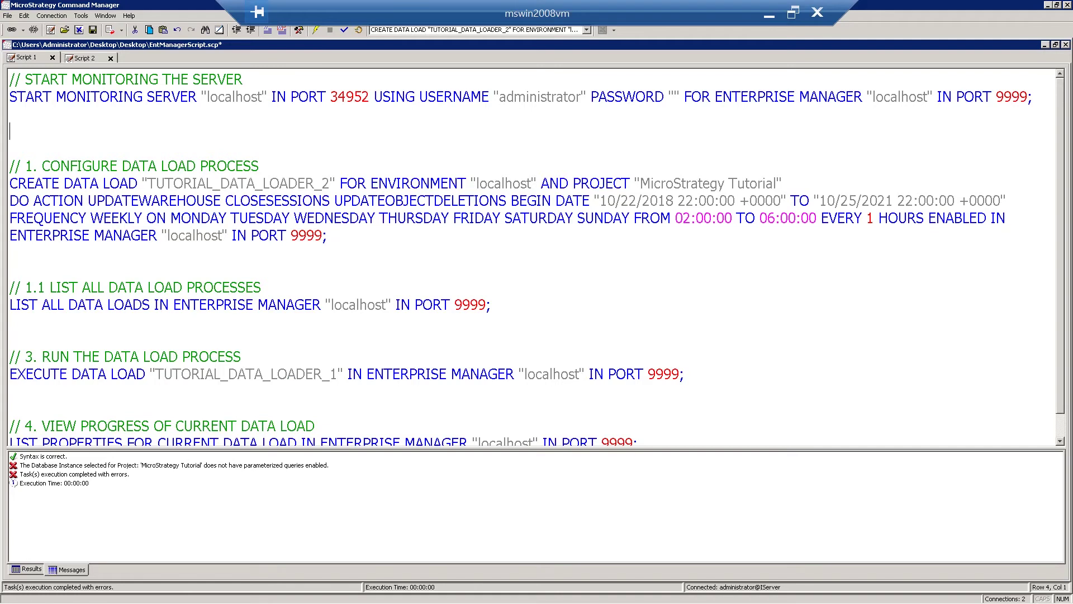
- In MicroStrategy Command Manager, review the START MONITORING SERVER statement's server name, Enterprise Manager host and port
key("ctrl+space")
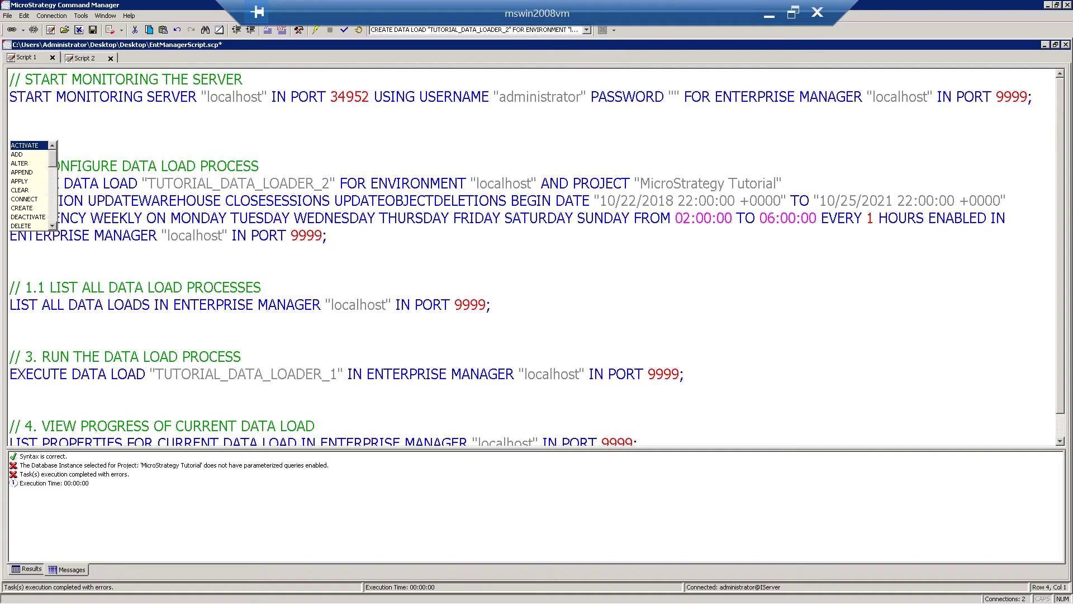
left_click(10, 114)
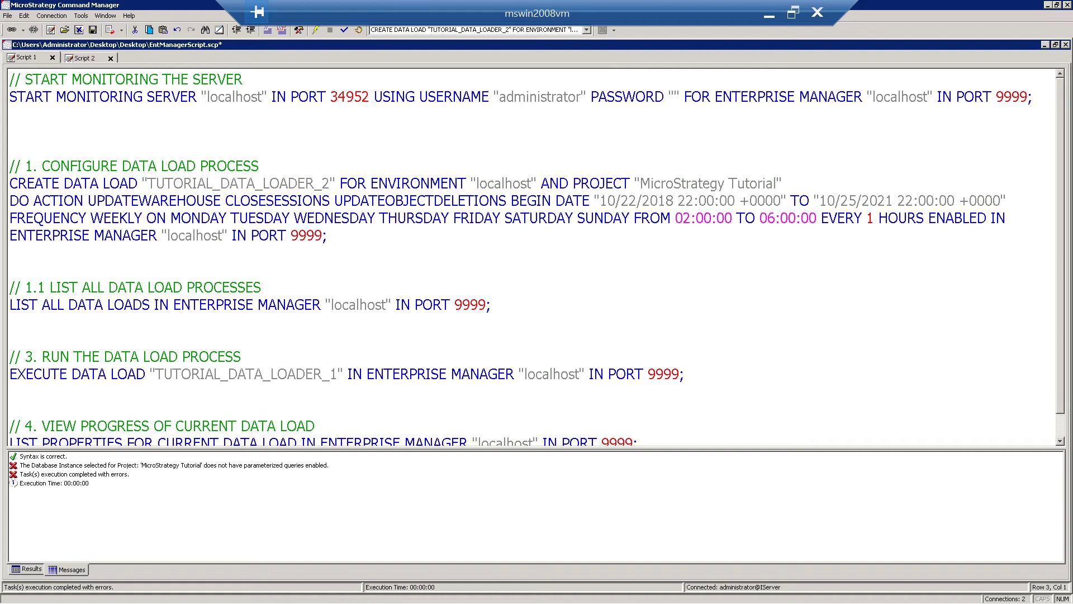
left_click_drag(9, 97, 9, 115)
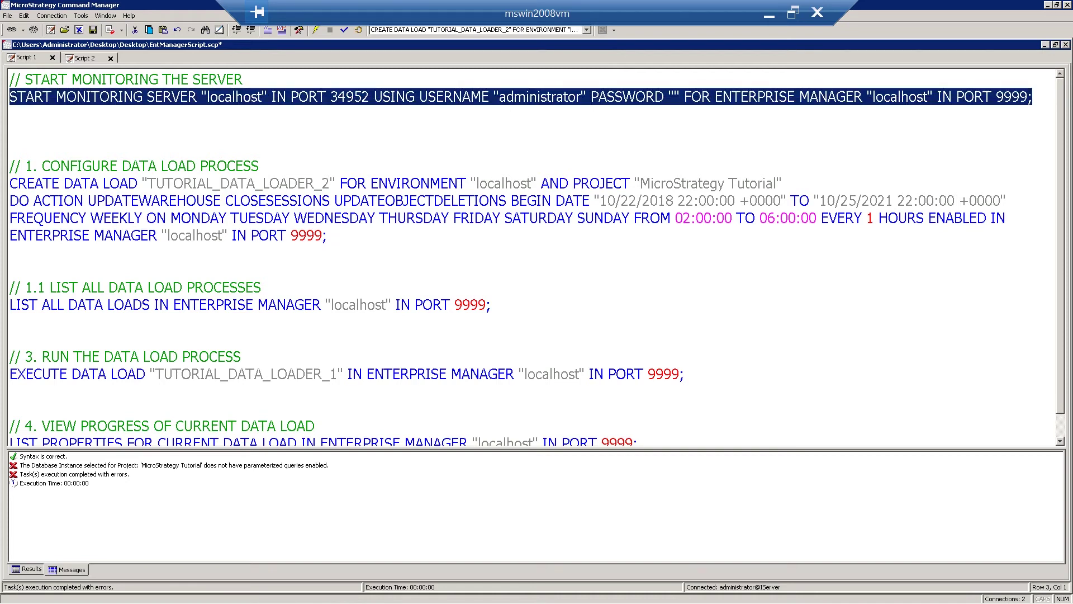
double_click(260, 97)
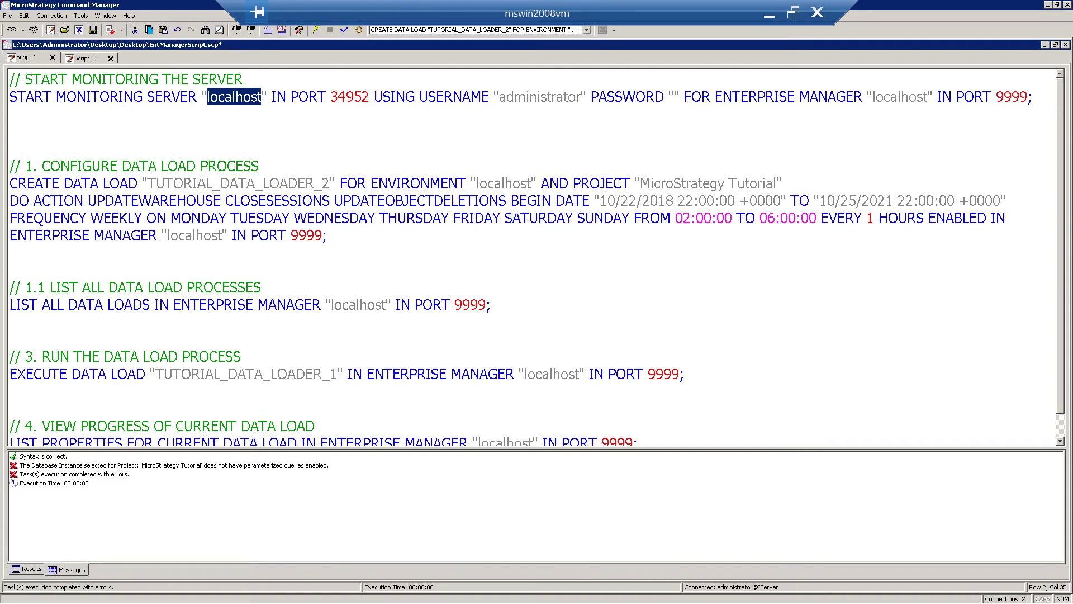
left_click_drag(685, 97, 855, 96)
double_click(927, 97)
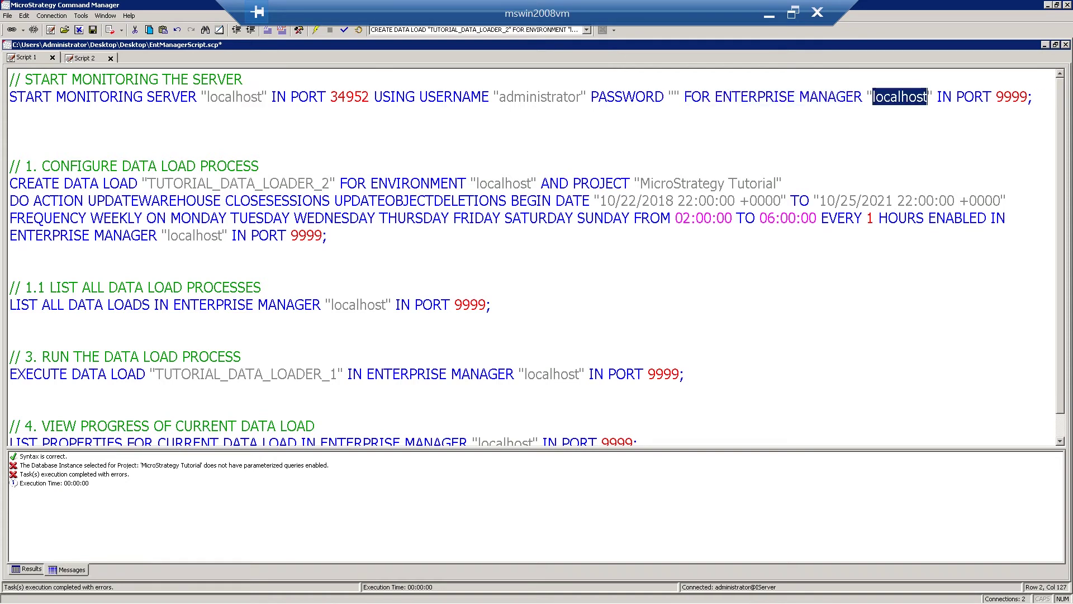
double_click(1011, 97)
- Execute only the START MONITORING SERVER statement of the script
left_click(10, 114)
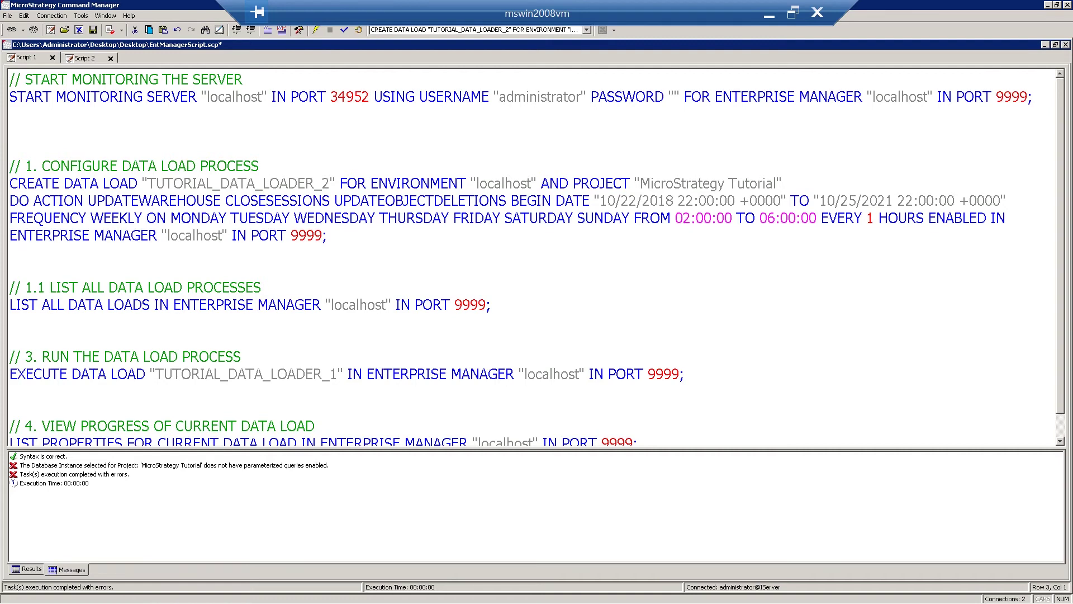
left_click_drag(9, 97, 10, 130)
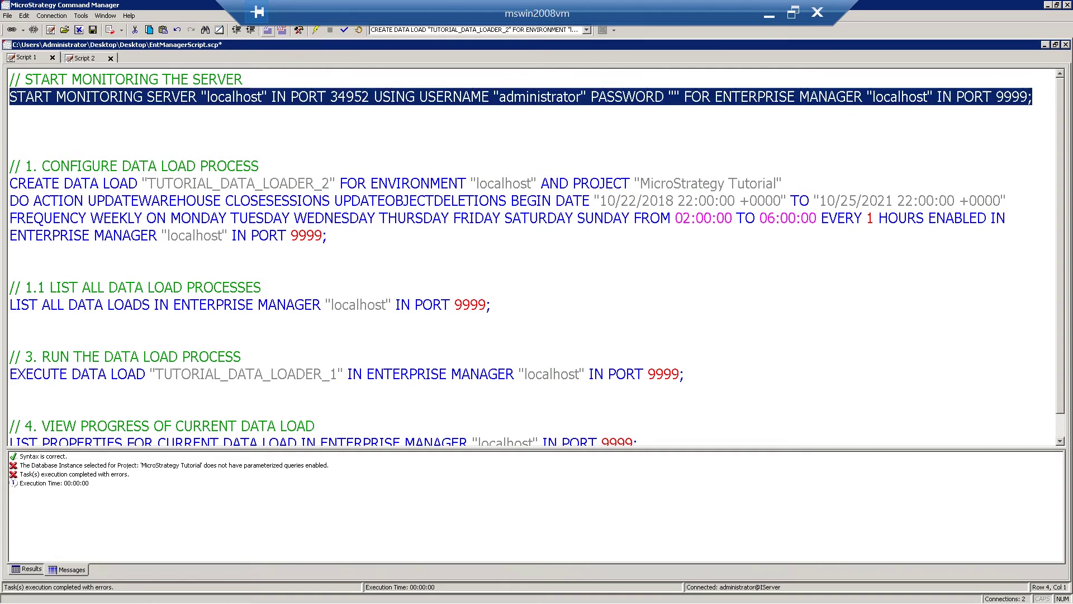
left_click(316, 30)
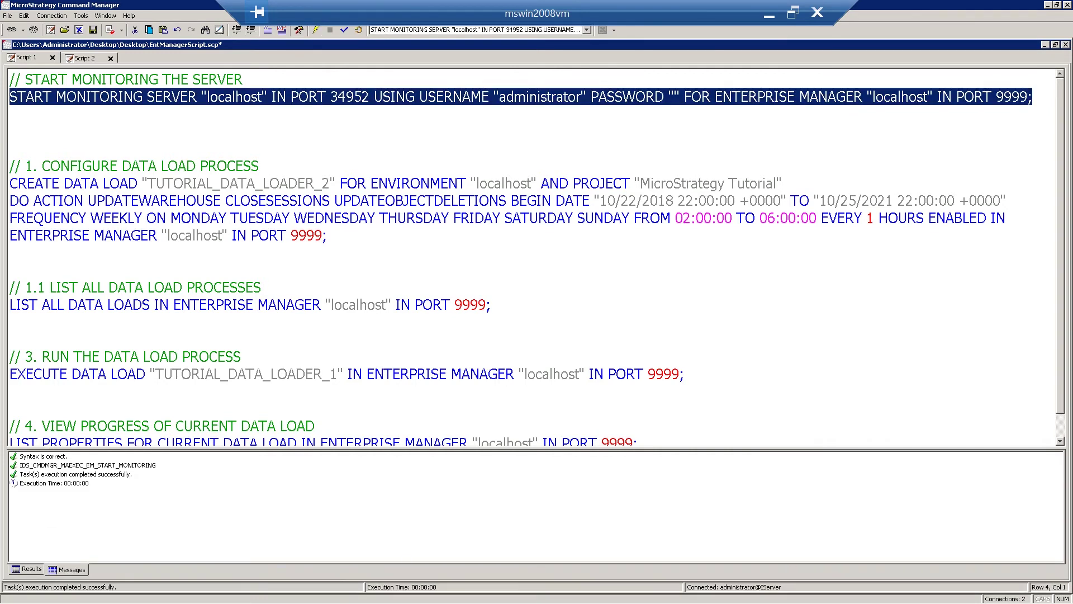
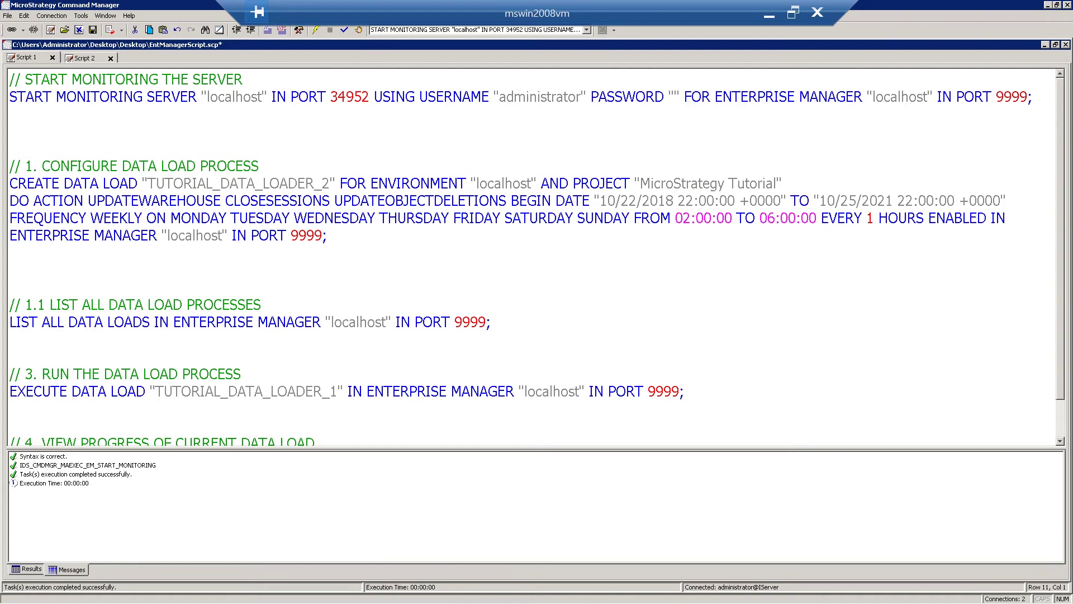
- Rename the data load in the CREATE DATA LOAD statement to TUTORIAL_DATA_LOADER_DEMO
left_click_drag(18, 184, 330, 183)
left_click(156, 184)
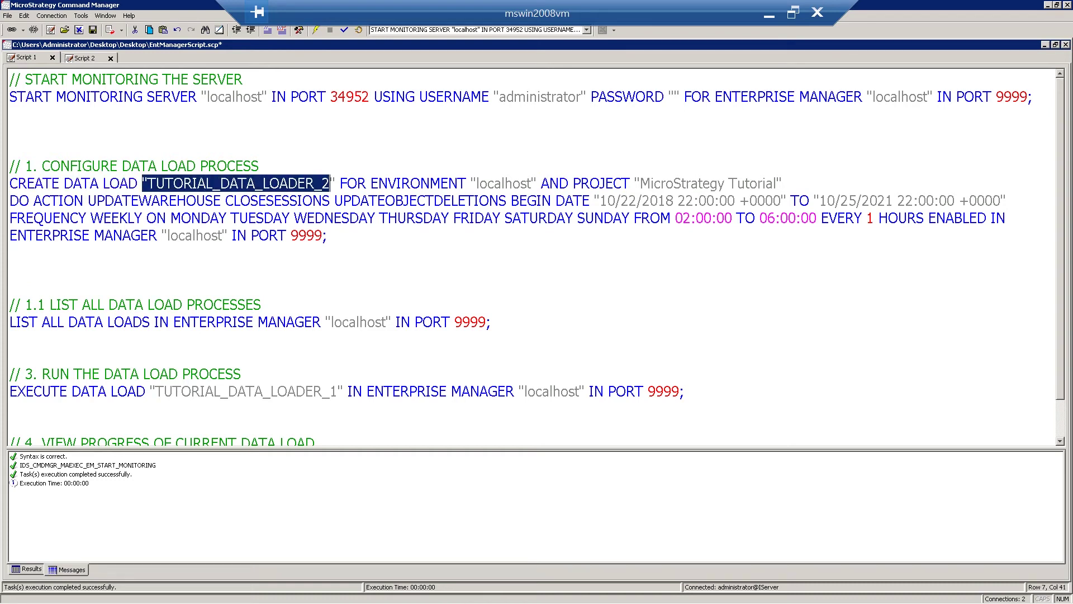
left_click(347, 183)
key("BackSpace")
type("DEMO")
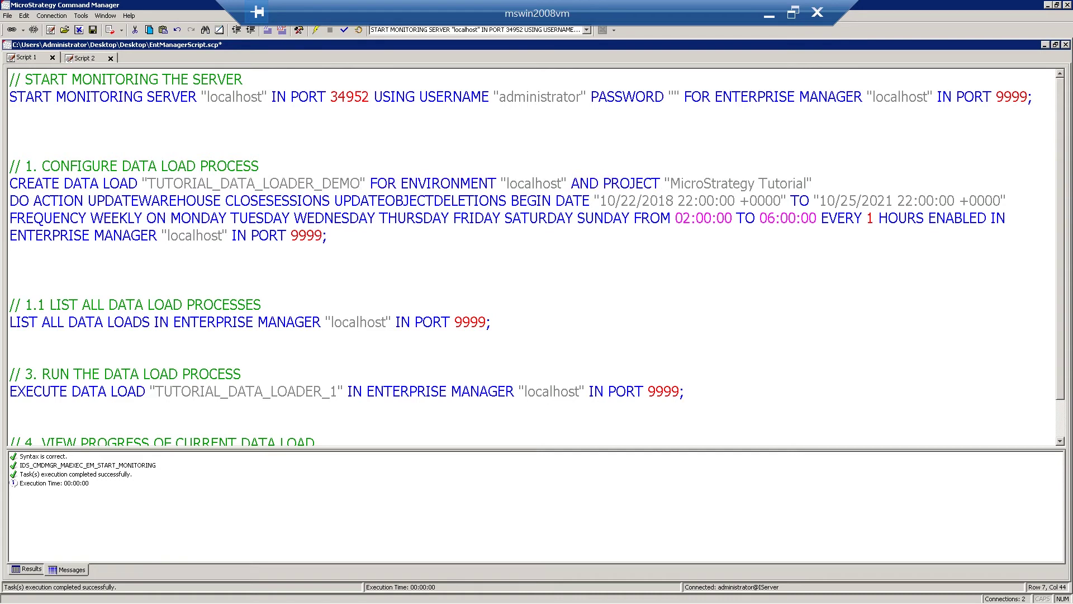
- Review the CREATE DATA LOAD statement's environment, project, actions, date range, weekly frequency, and Enterprise Manager host and port
left_click_drag(507, 184, 562, 183)
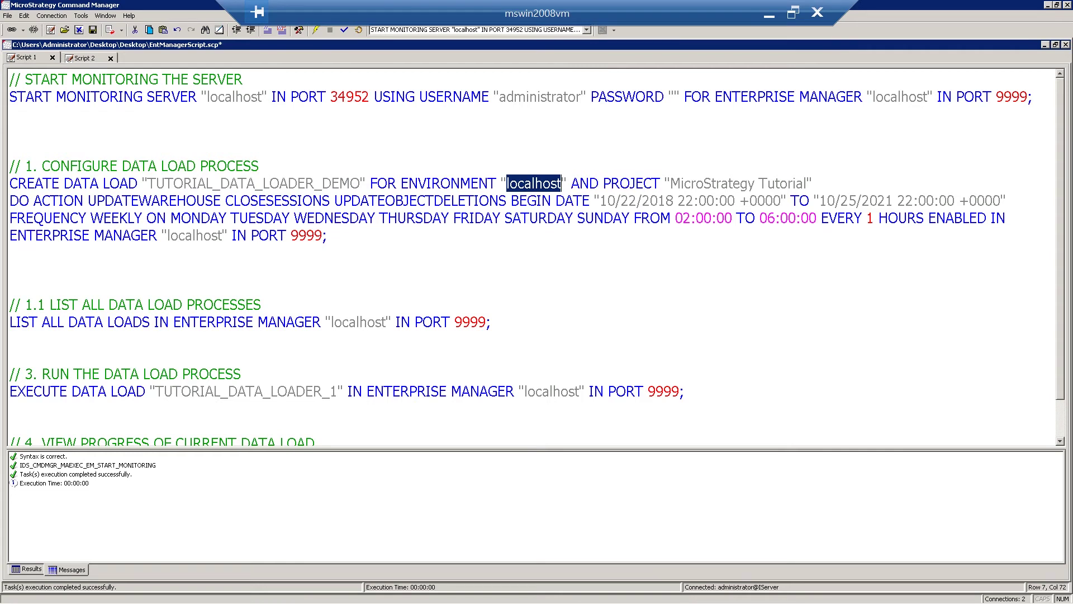
left_click_drag(670, 183, 806, 183)
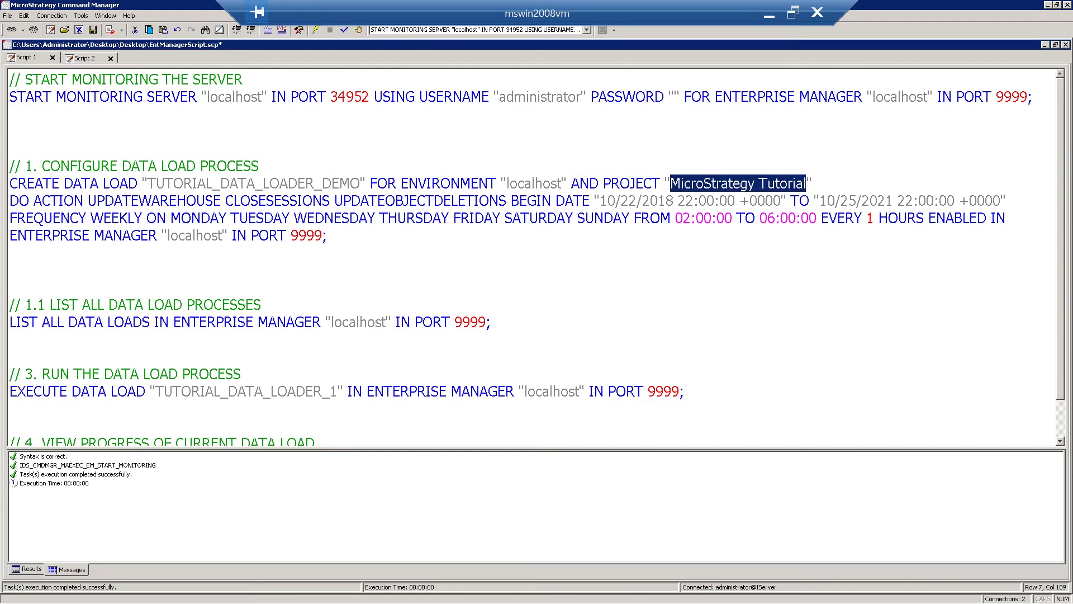
left_click_drag(10, 200, 1001, 201)
left_click(60, 218)
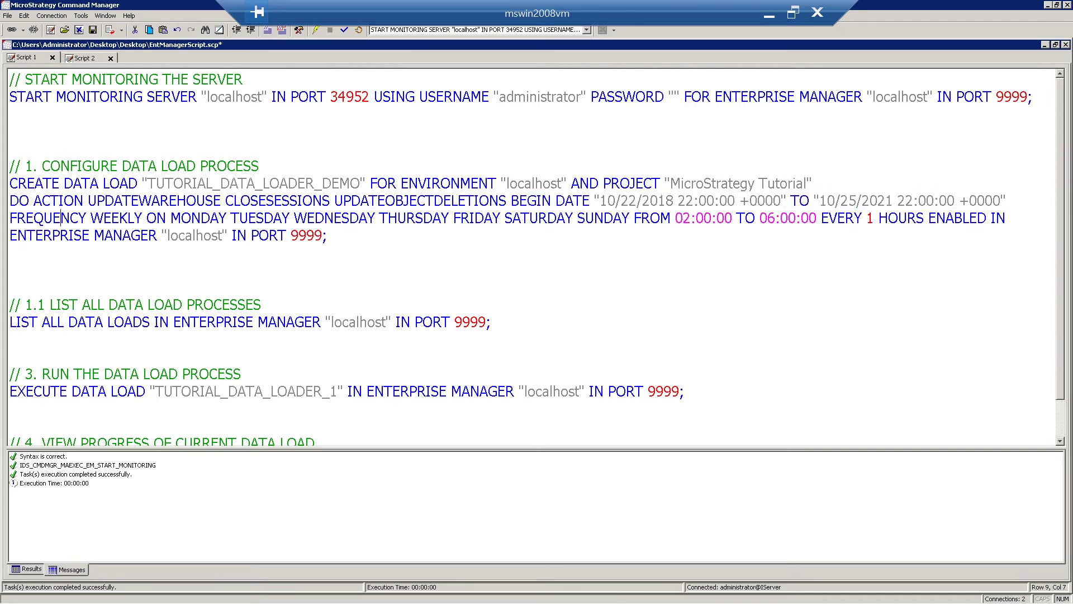
left_click_drag(9, 218, 917, 218)
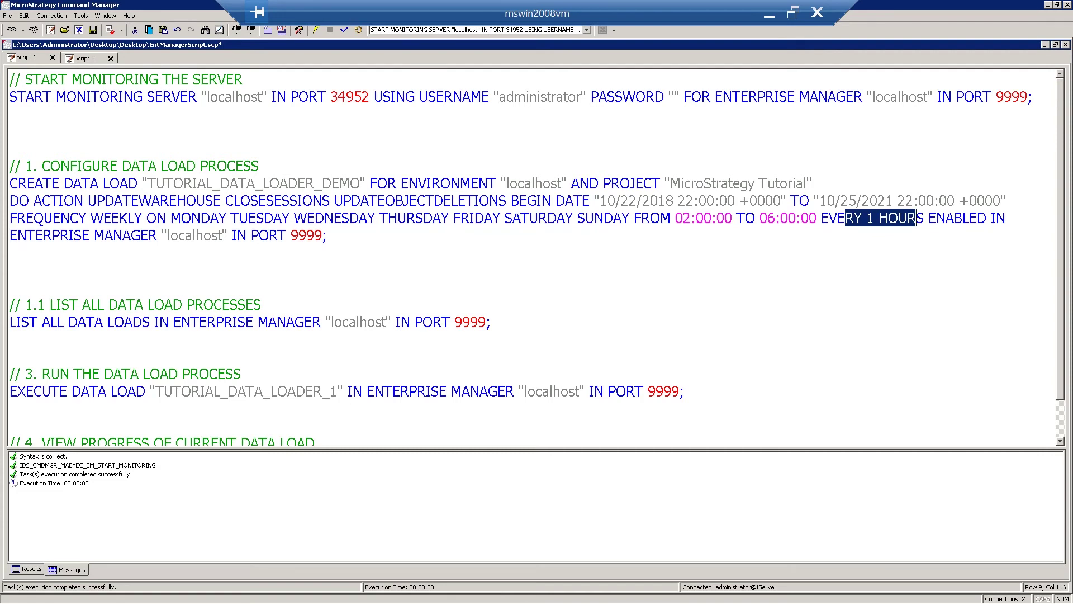
double_click(187, 235)
double_click(307, 235)
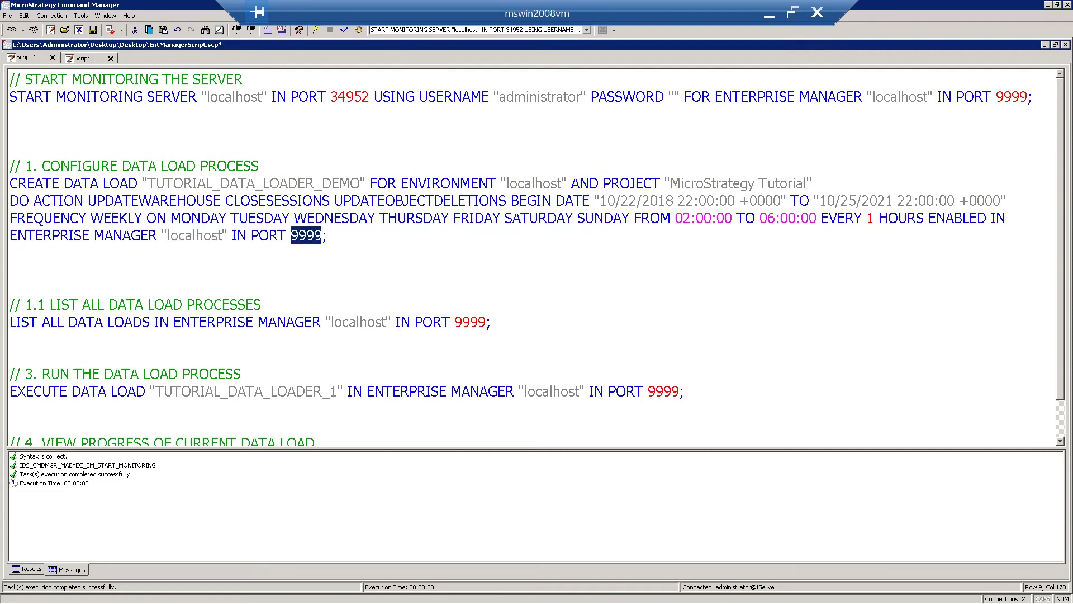
left_click(328, 235)
left_click_drag(327, 235, 9, 184)
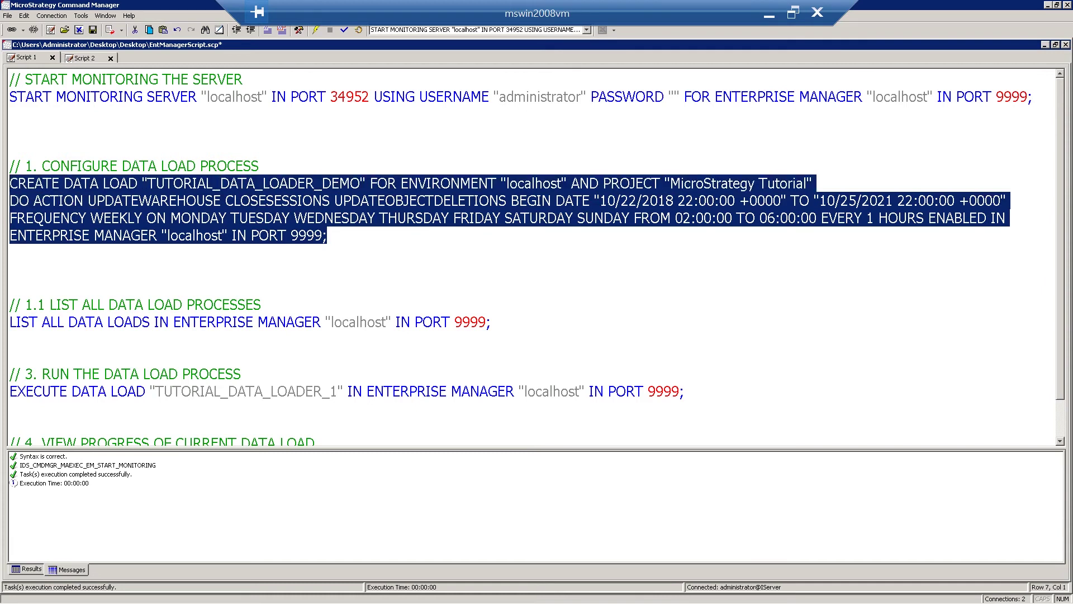
left_click(21, 166)
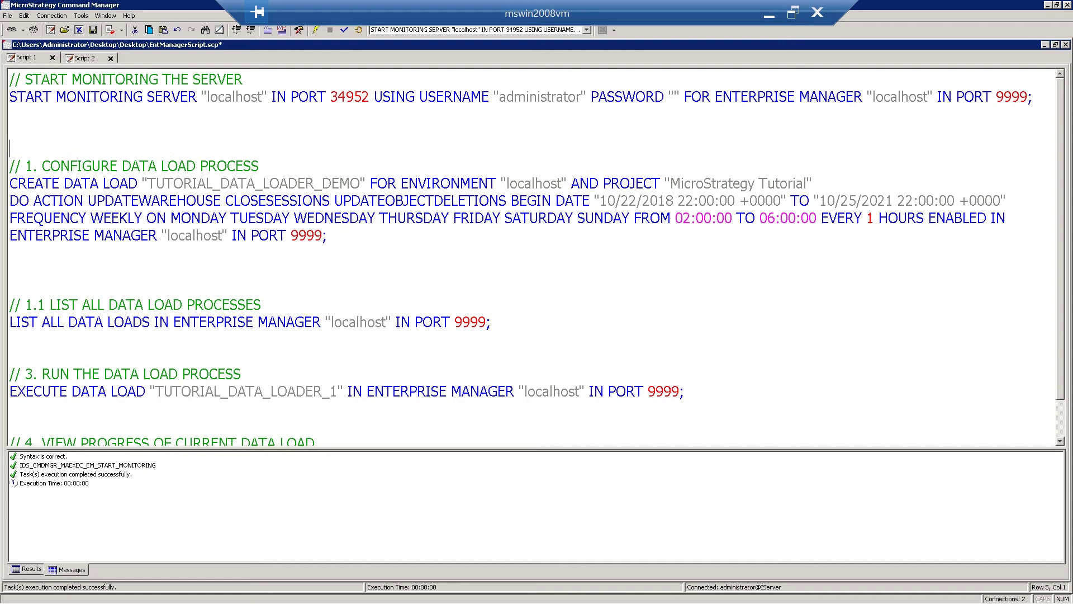
- In the Load-Unload Projects script, execute only the UNLOAD PROJECT statement for "MicroStrategy Tutorial"
key("ctrl+Tab")
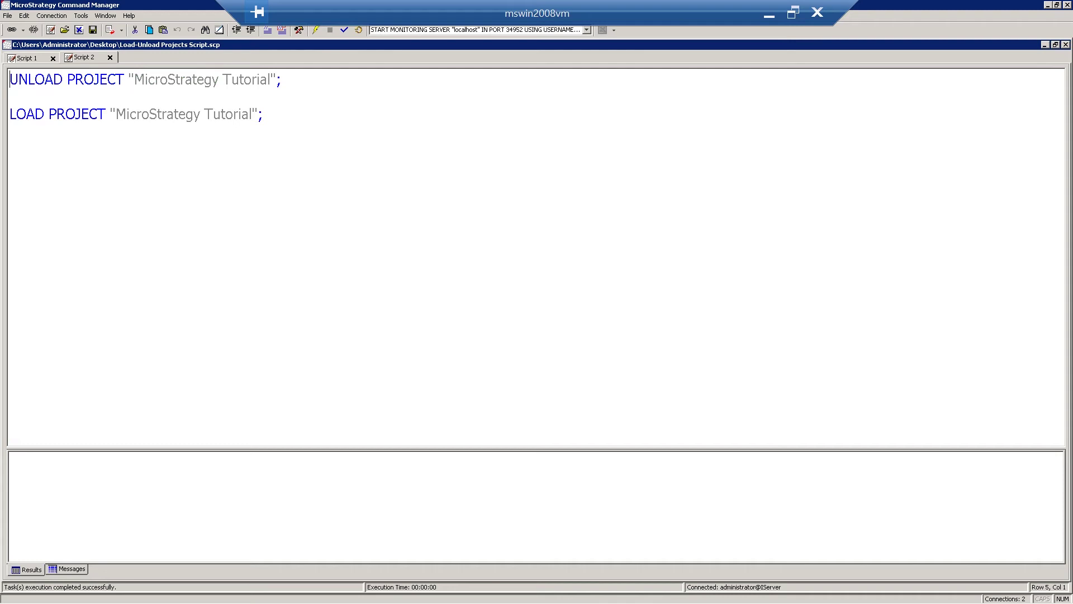
left_click(281, 80)
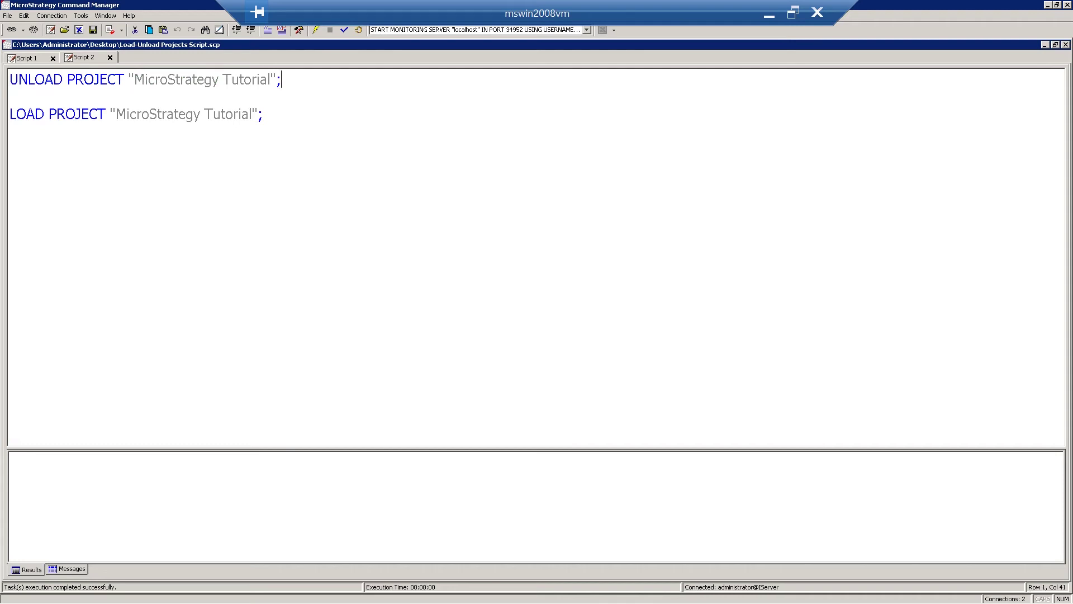
left_click_drag(281, 79, 9, 80)
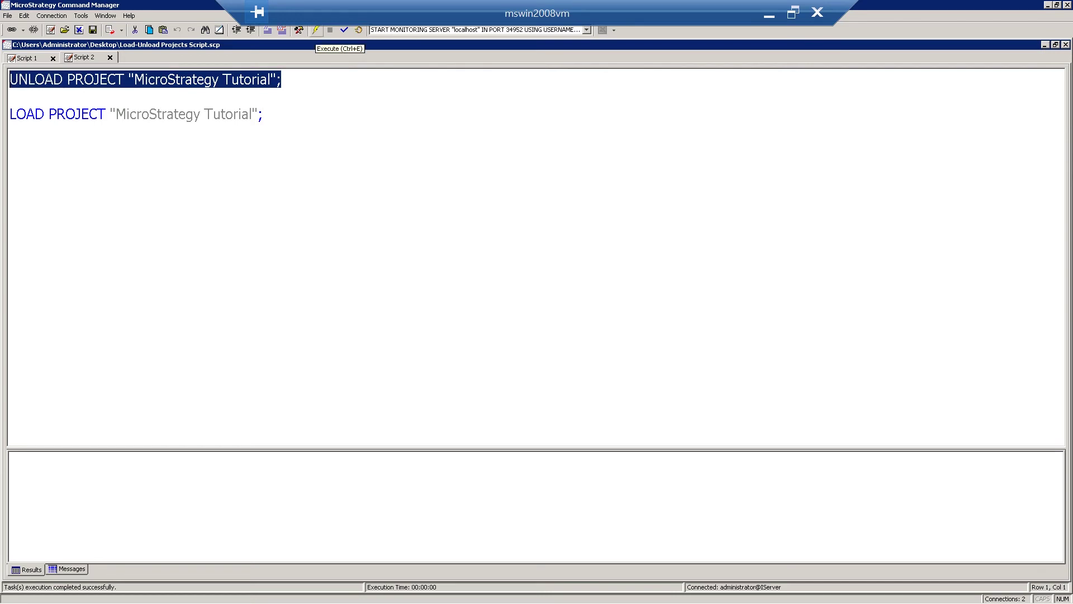
left_click(316, 30)
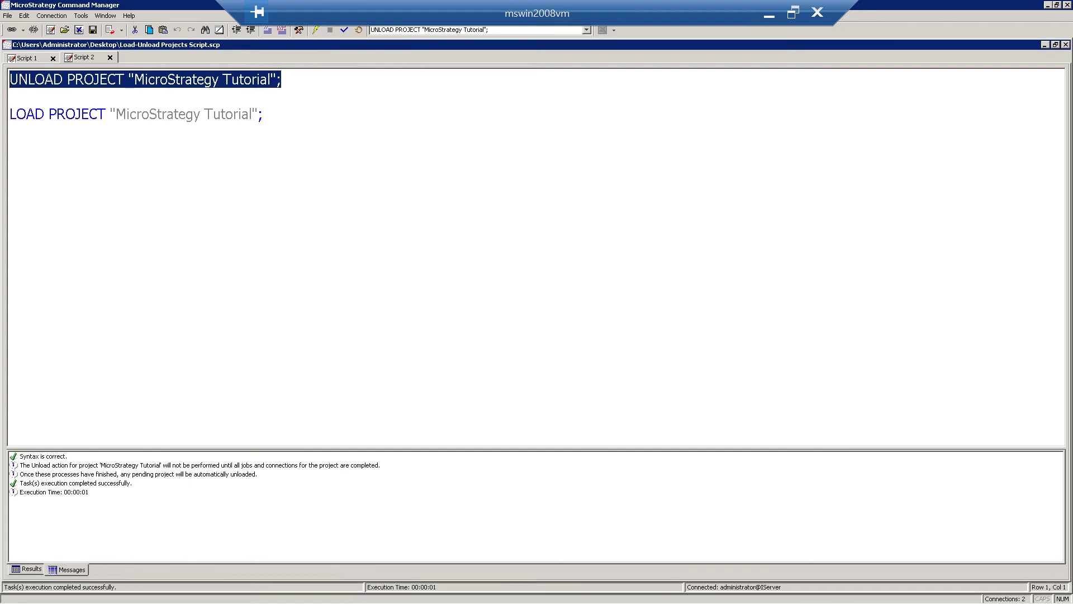
- Reload the "MicroStrategy Tutorial" project by executing only the LOAD PROJECT statement
left_click(263, 114)
left_click_drag(262, 115, 11, 114)
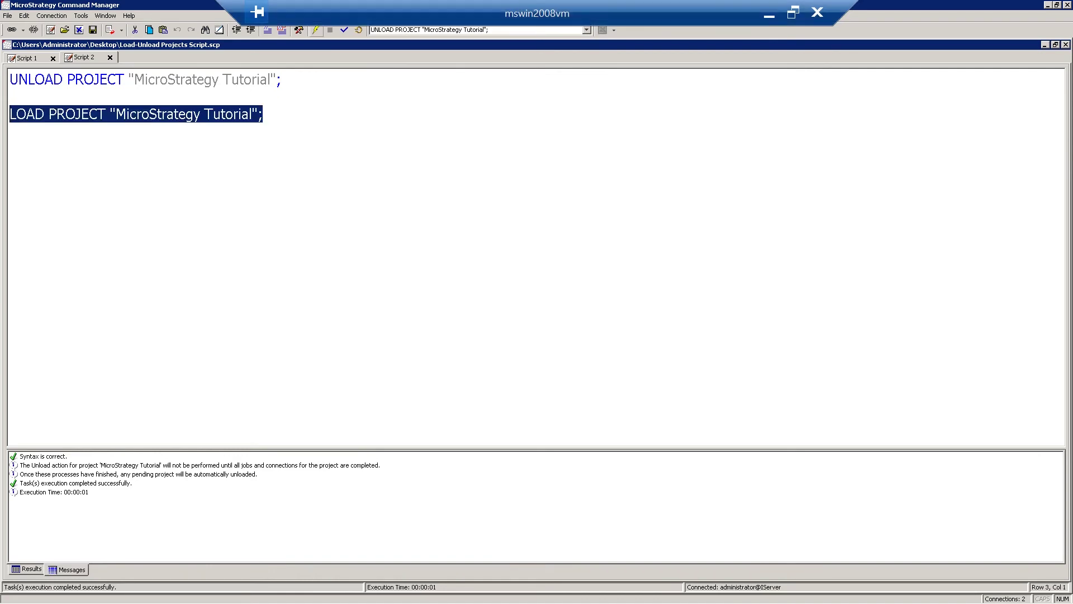
key("F5")
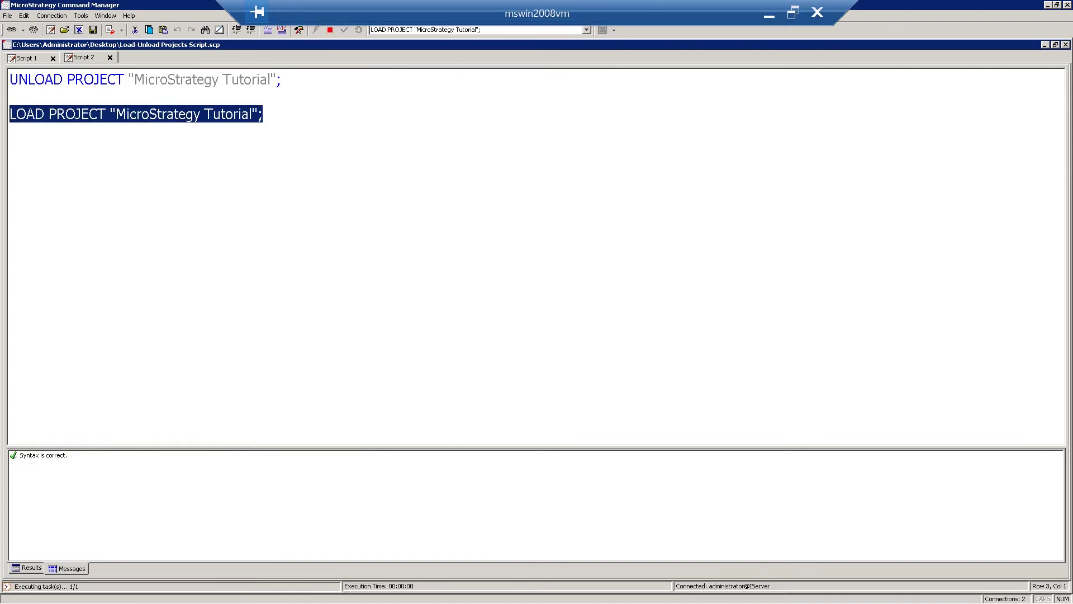
left_click(264, 114)
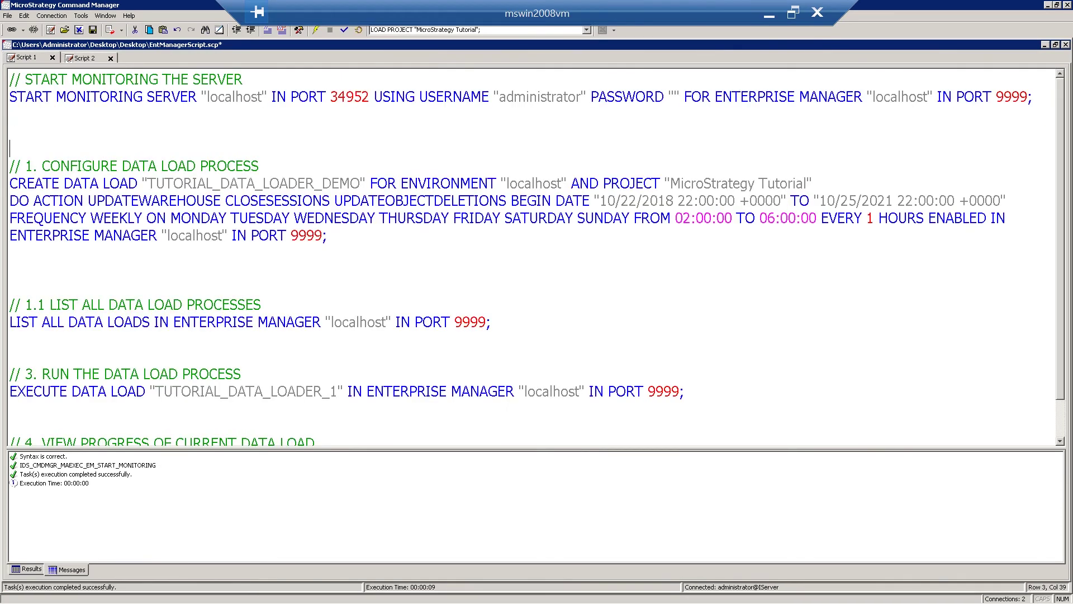
- In the EntManagerScript script, execute only the CREATE DATA LOAD statement for TUTORIAL_DATA_LOADER_DEMO
left_click(9, 149)
left_click_drag(327, 235, 10, 184)
key("F5")
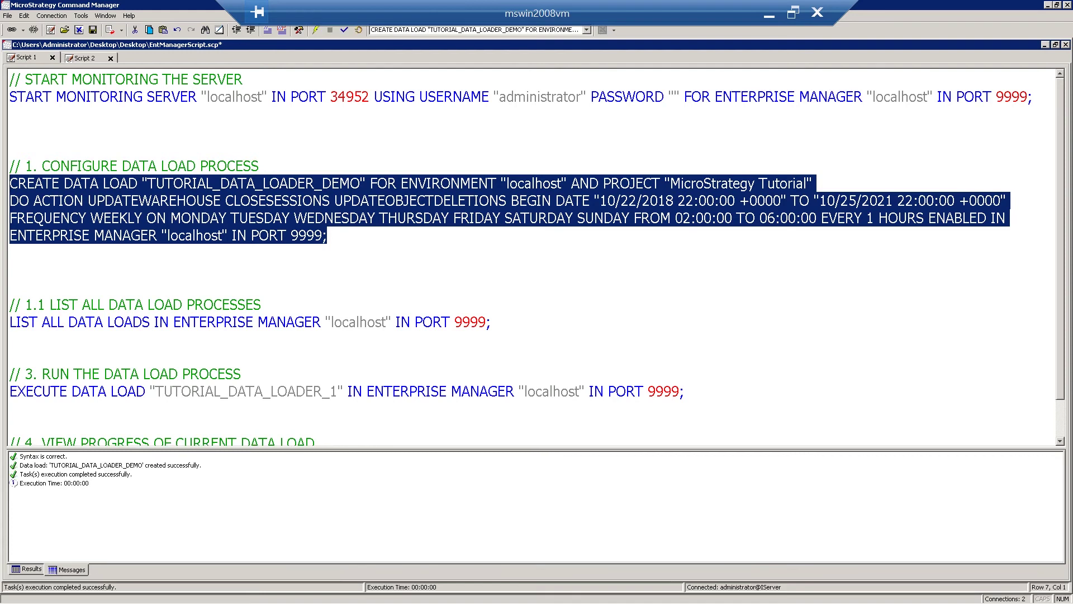
left_click(110, 465)
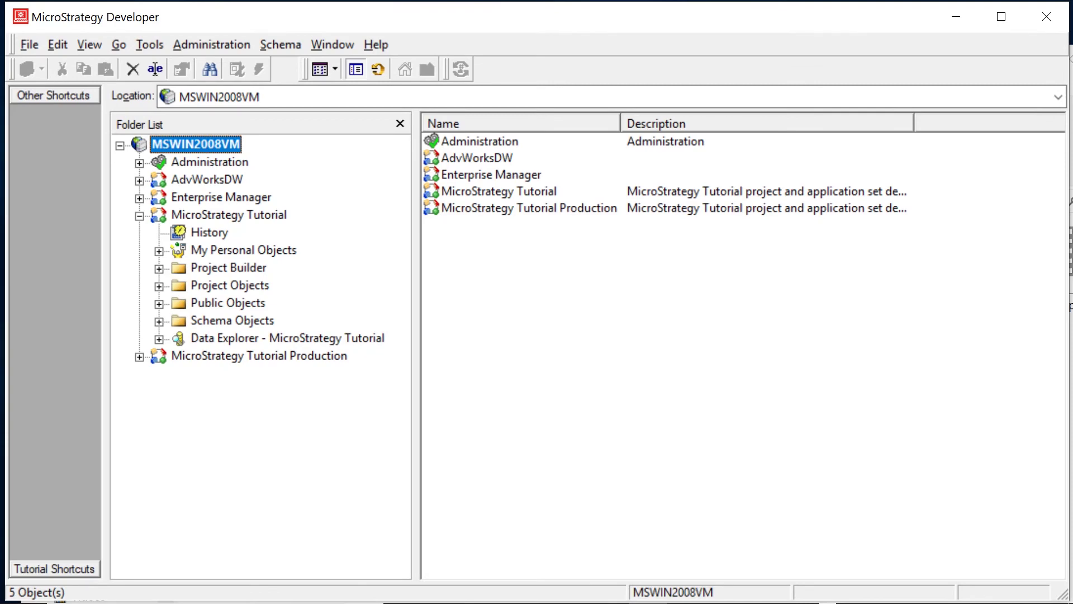
- In MicroStrategy Developer, run Joint List Report from the MicroStrategy Tutorial folder My Reports\32 - Join Element List\tmp, and close it
left_click(159, 251)
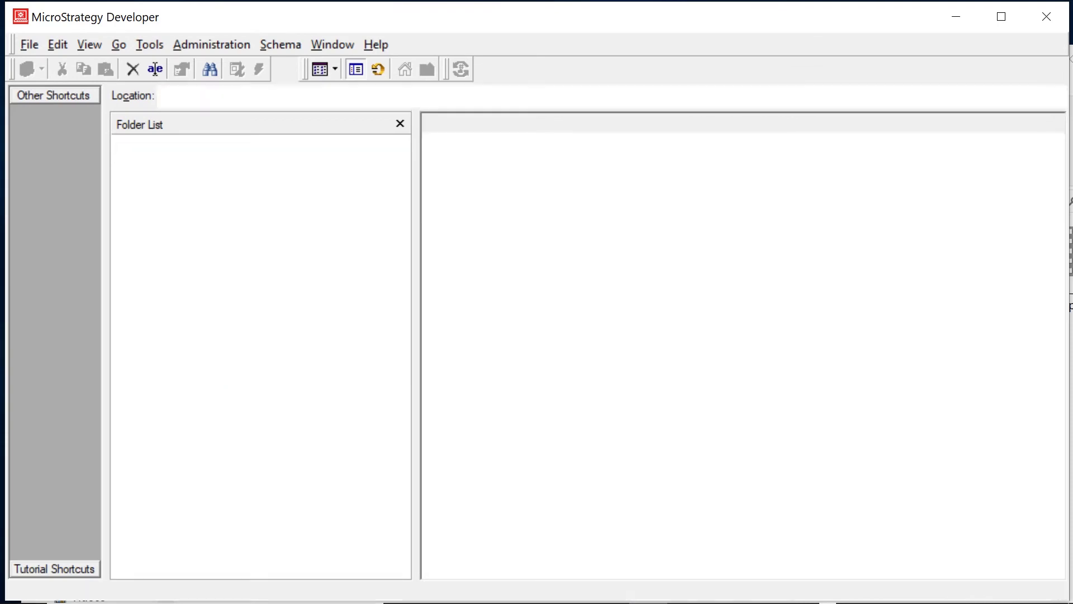
left_click(239, 268)
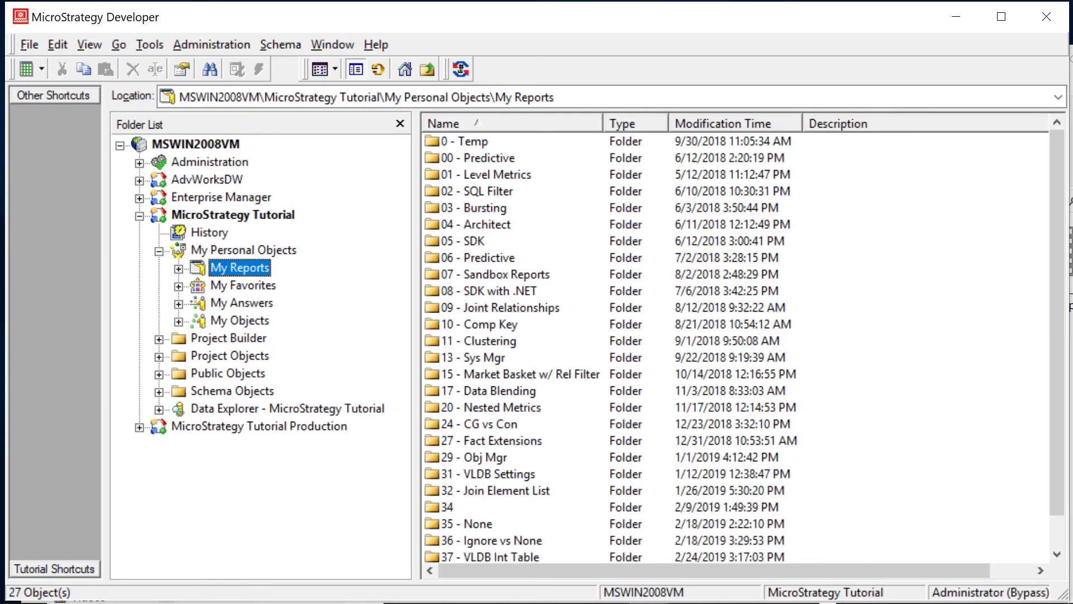
scroll(735, 347, "down", 1)
double_click(496, 457)
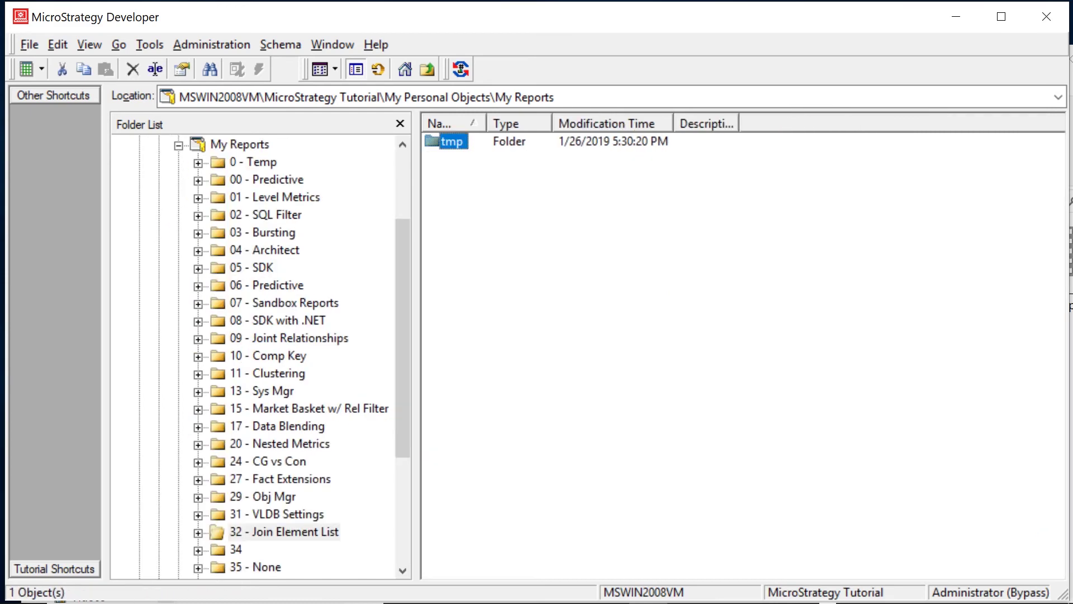
double_click(452, 142)
left_click(482, 191)
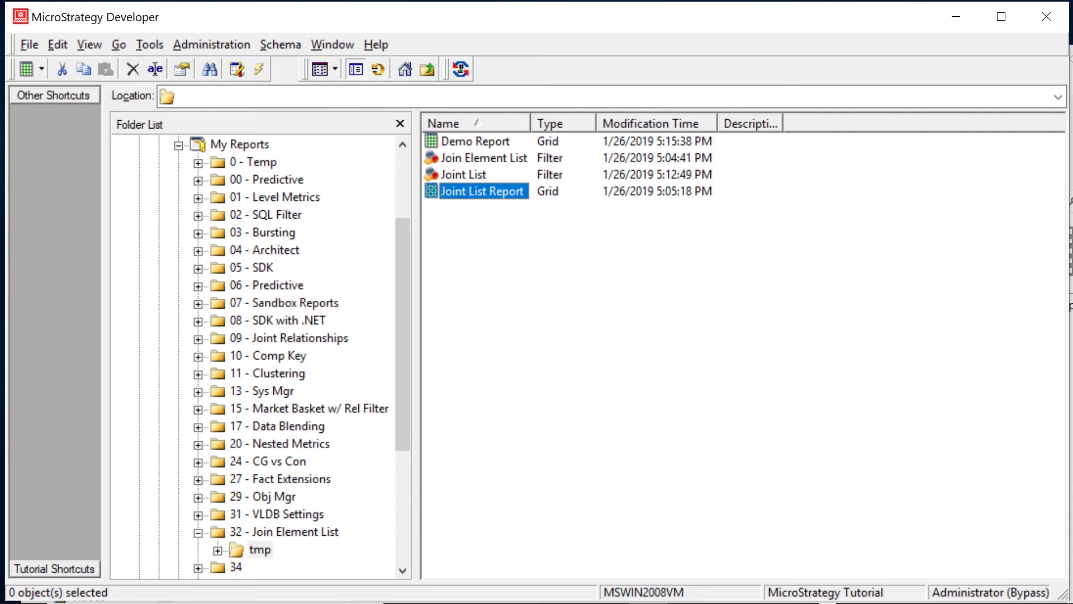
key("Return")
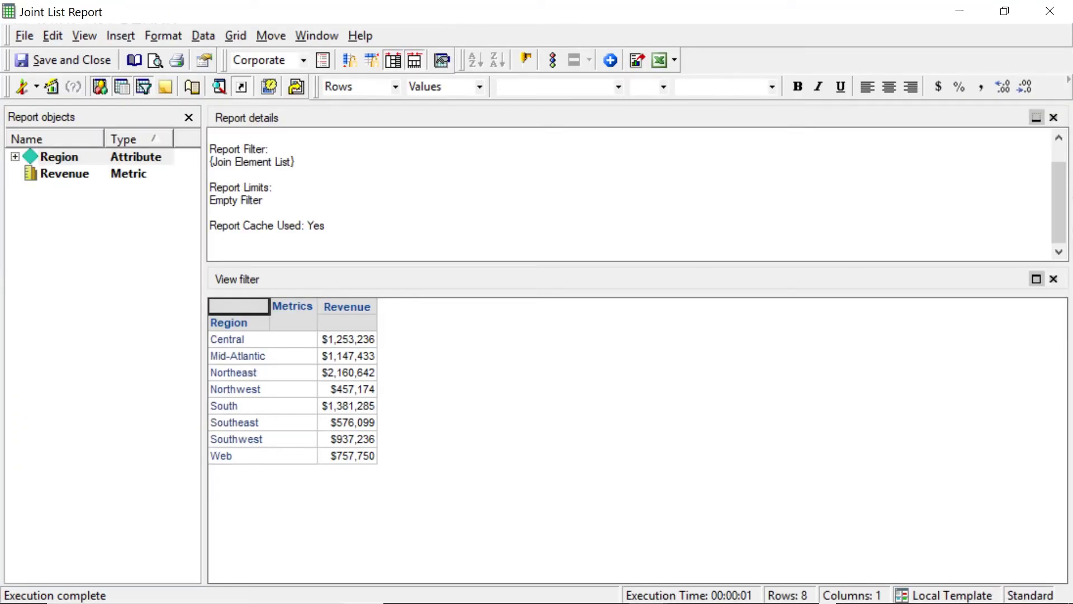
left_click(1050, 11)
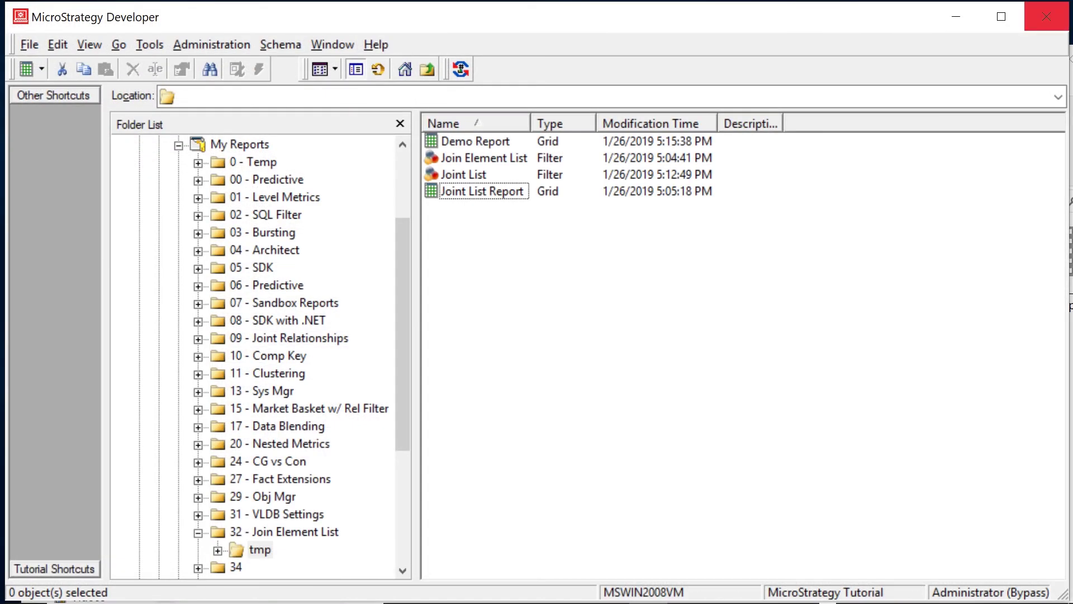
- Run Demo Report from the same tmp folder and close it
left_click(475, 141)
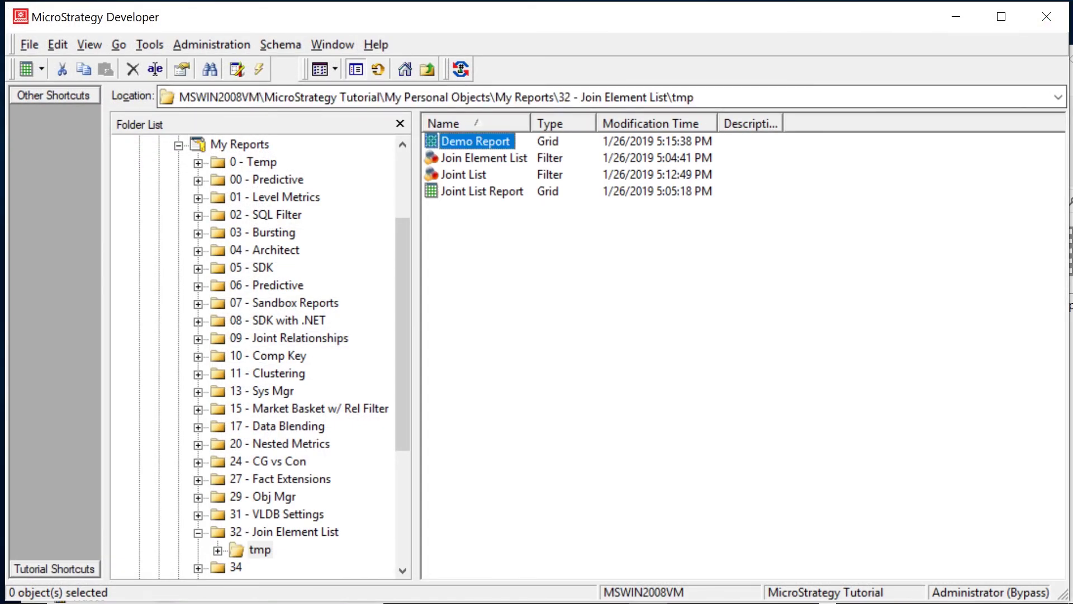
key("Return")
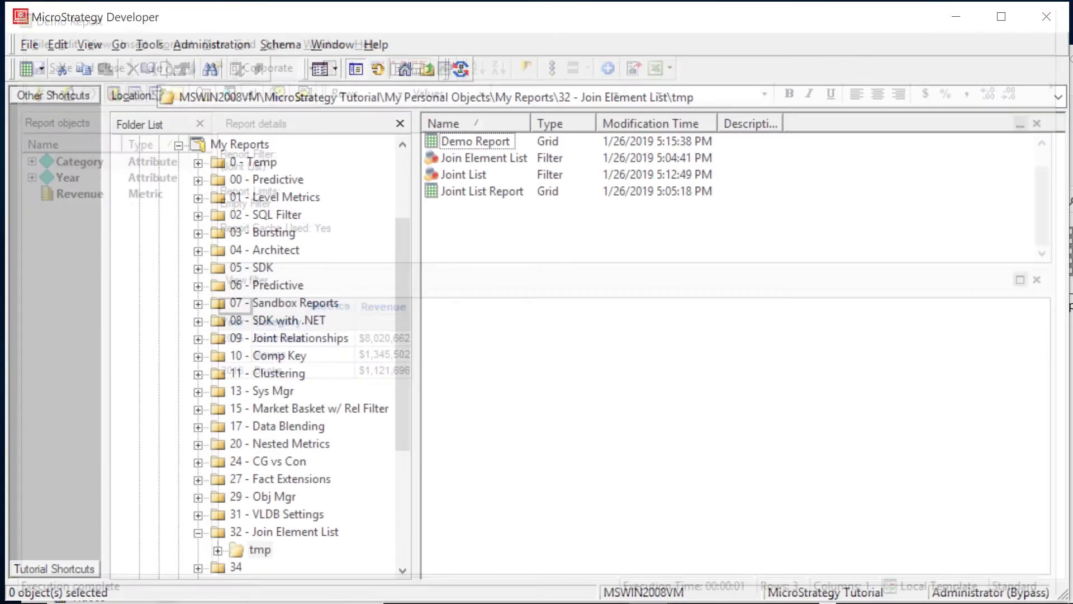
left_click_drag(403, 334, 402, 361)
- Back in Command Manager, list all data loads in Enterprise Manager and examine the ID, name and schedule properties of TUTORIAL_DATA_LOADER_DEMO
mouse_move(687, 599)
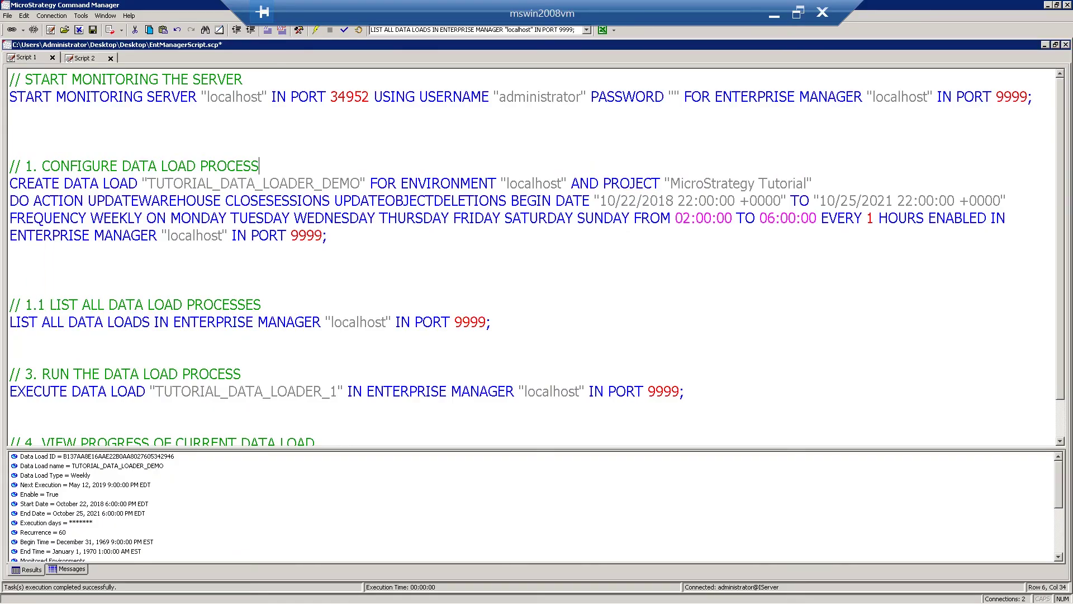
mouse_move(10, 322)
left_mouse_down()
mouse_move(491, 322)
mouse_move(10, 339)
left_mouse_up()
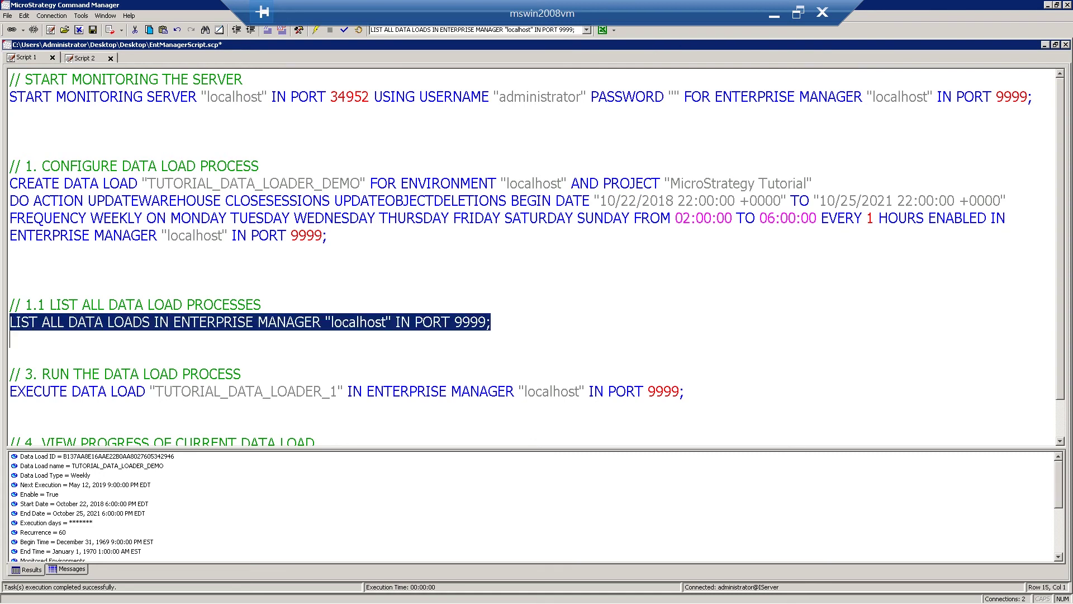
key("F9")
scroll(537, 259, "down", 1)
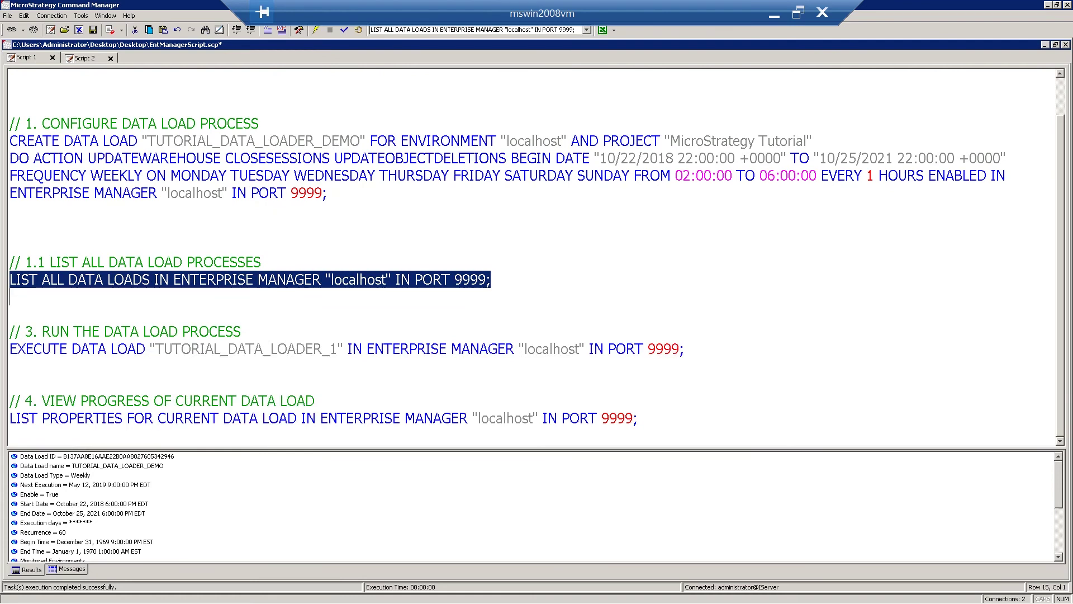
left_click(91, 465)
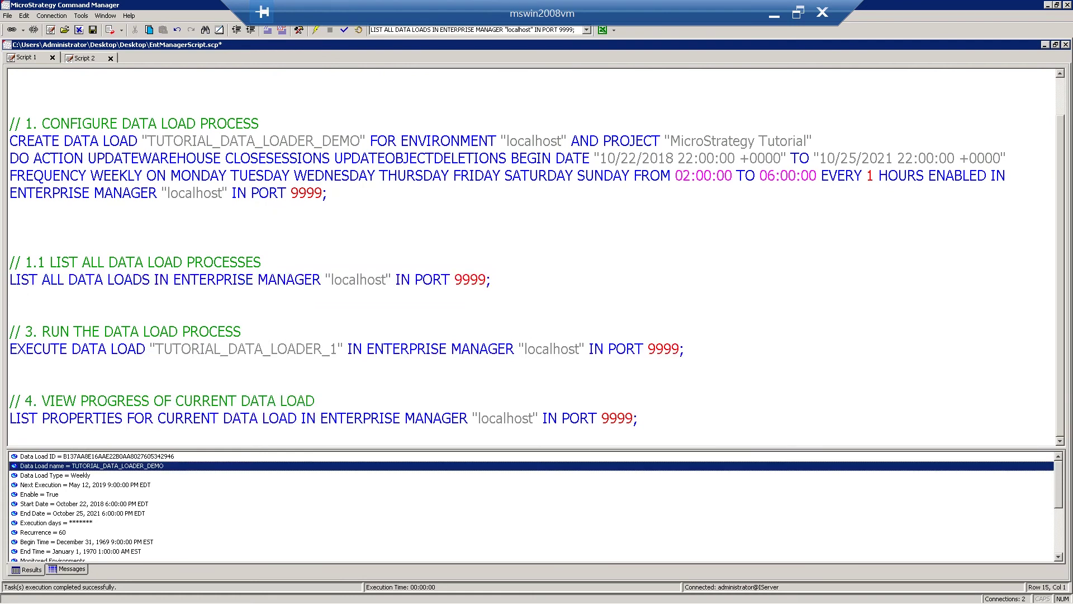
scroll(531, 506, "down", 1)
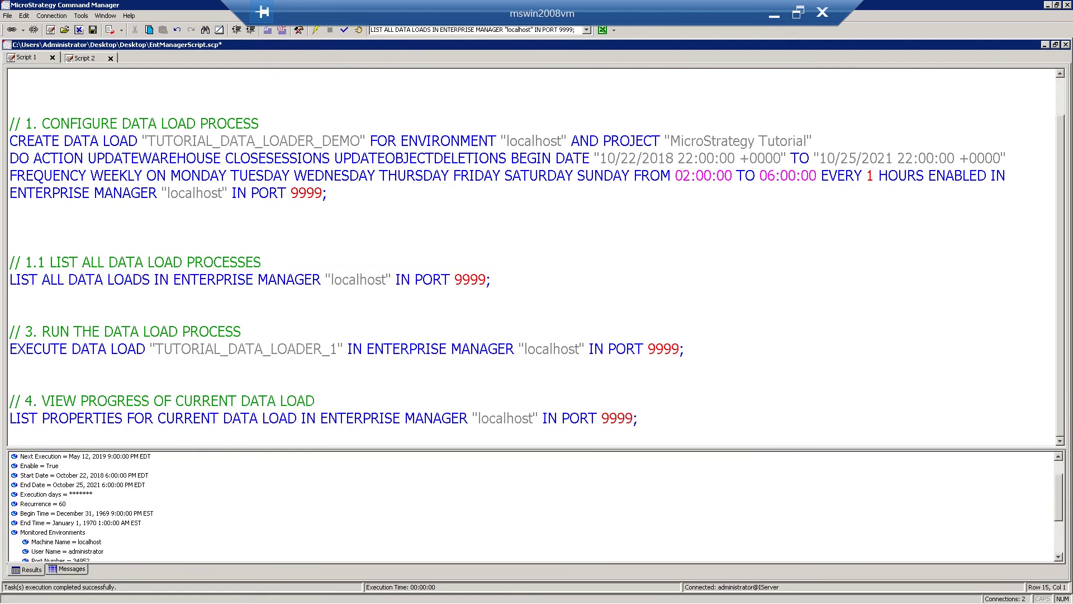
scroll(531, 506, "up", 1)
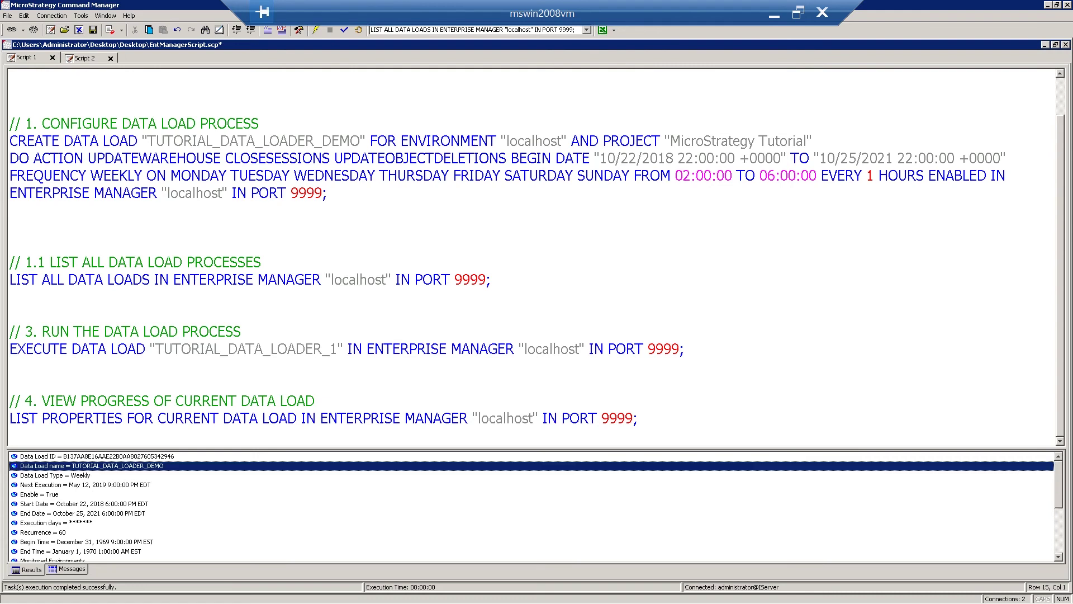
left_click(97, 457)
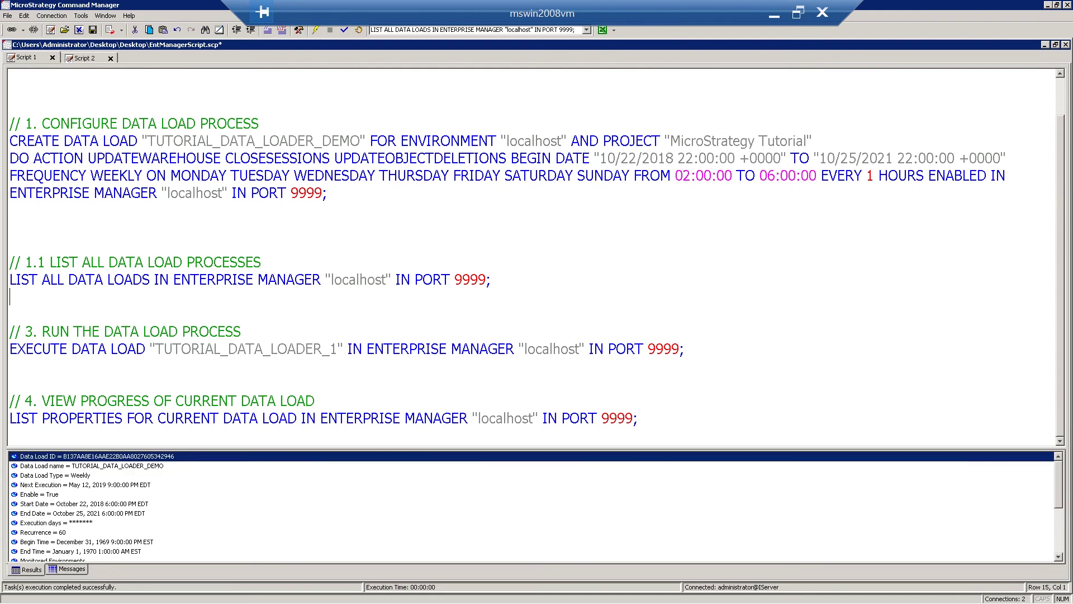
- Delete one surplus blank line above the "1. CONFIGURE DATA LOAD PROCESS" comment and one above the "1.1 LIST ALL DATA LOAD PROCESSES" comment
key("Delete")
left_click(10, 106)
key("Delete")
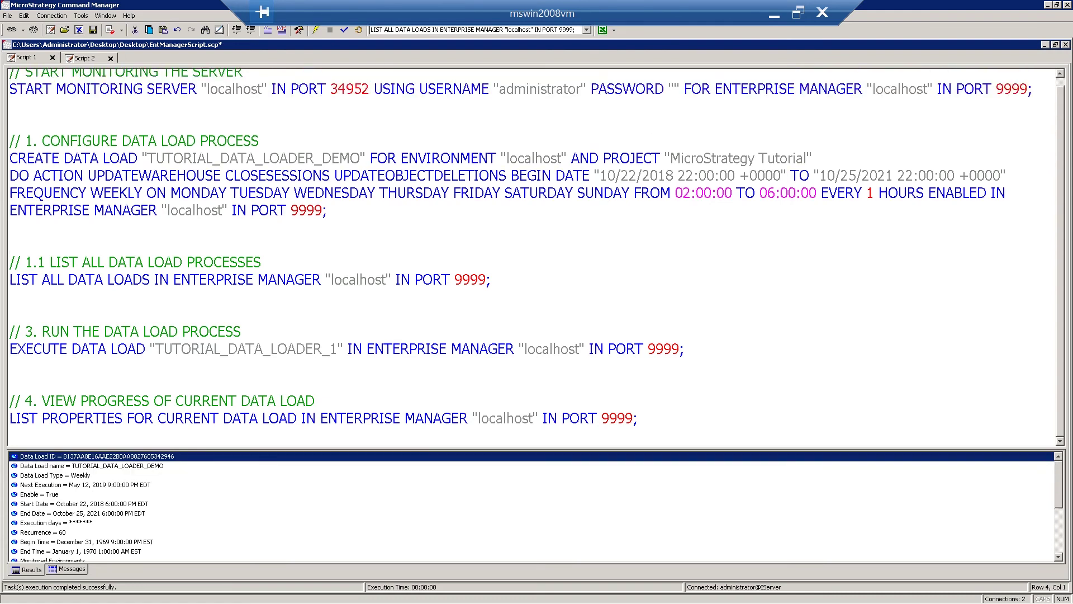
right_click(9, 118)
- Change the data load name in the EXECUTE DATA LOAD statement to TUTORIAL_DATA_LOADER_DEMO and execute only that statement
left_click(9, 366)
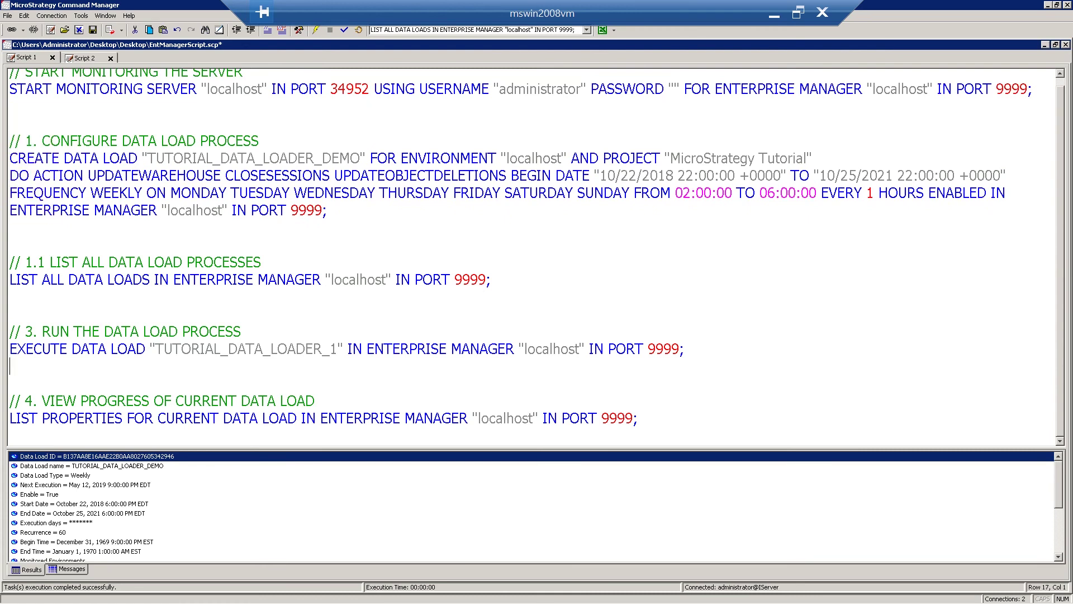
left_click_drag(9, 349, 685, 348)
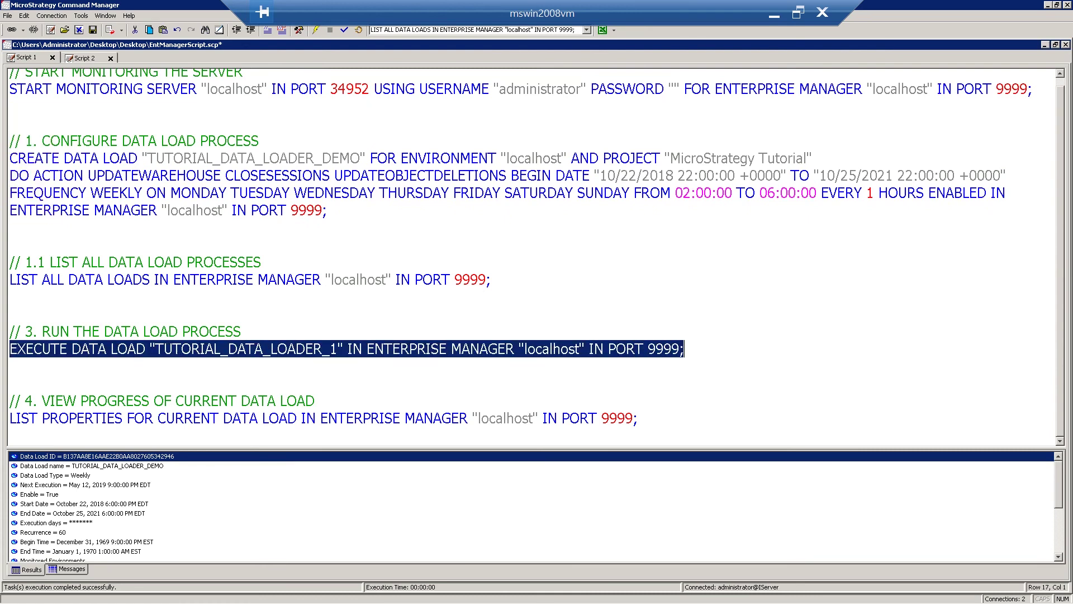
left_click(9, 383)
left_click(330, 348)
key("Delete")
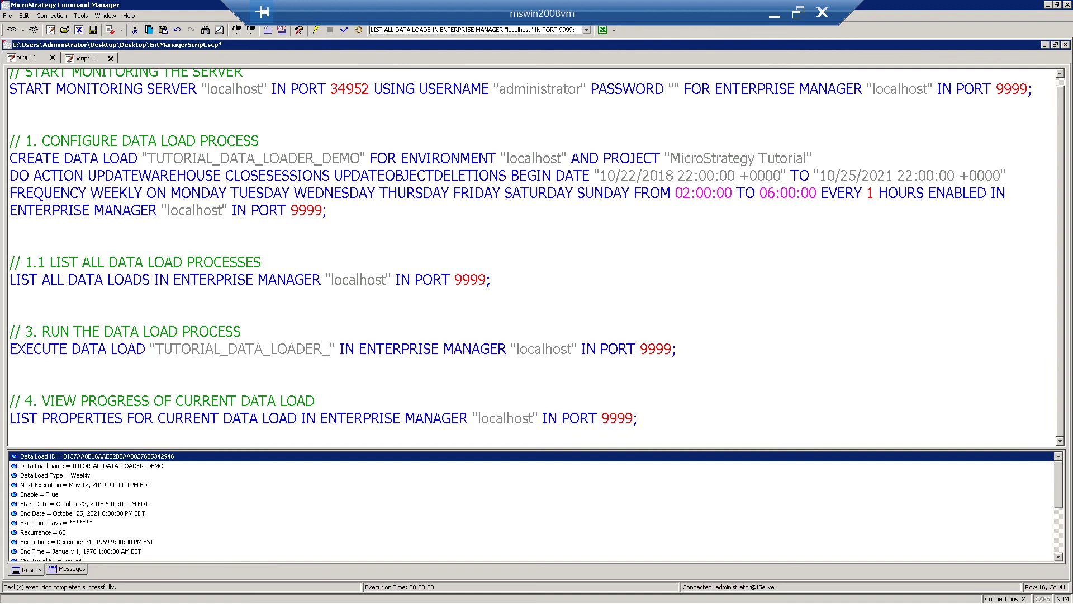
type("DEMO")
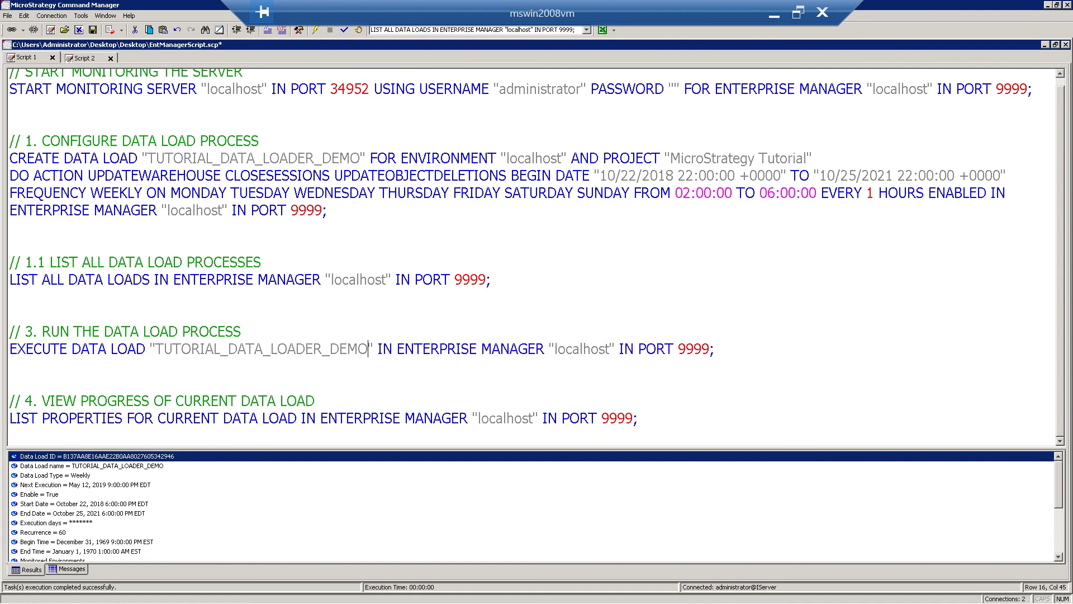
left_click_drag(10, 349, 714, 349)
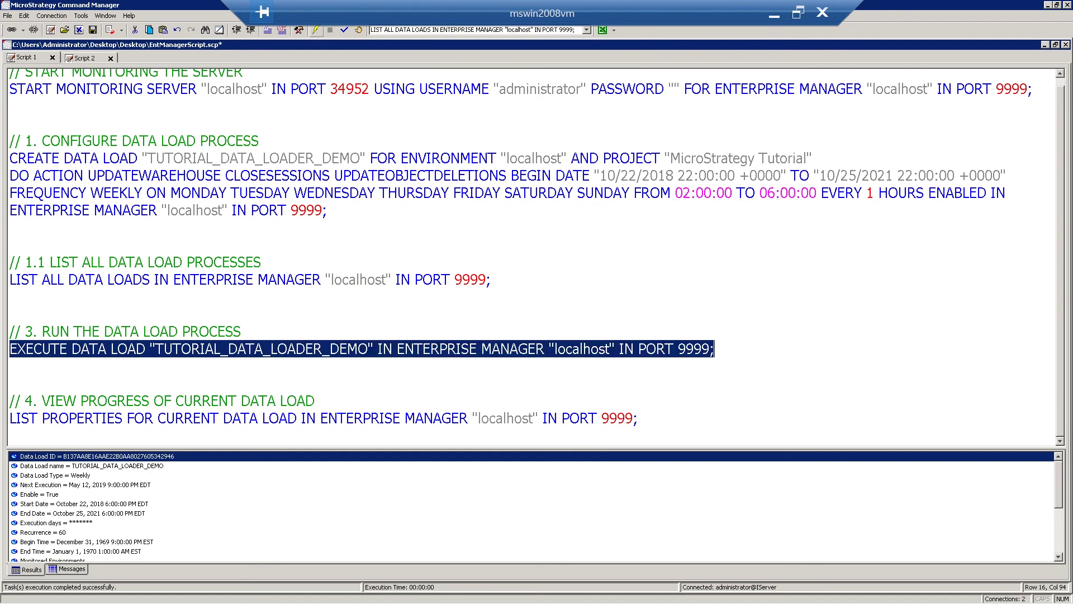
left_click(316, 30)
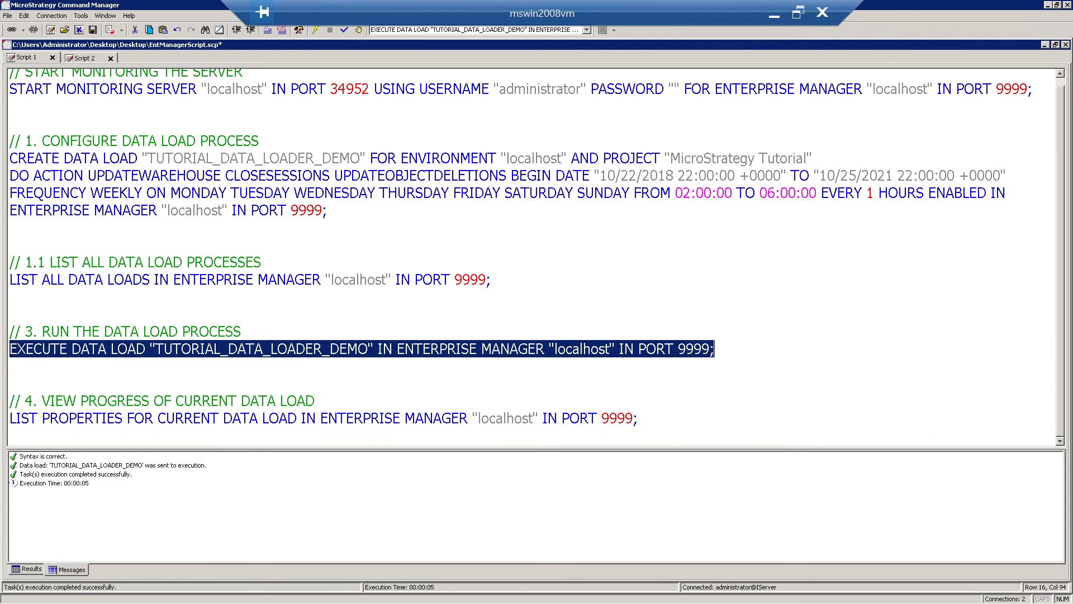
- Execute only the LIST PROPERTIES FOR CURRENT DATA LOAD statement, enlarge the results area and examine the load's progress
left_click(638, 419)
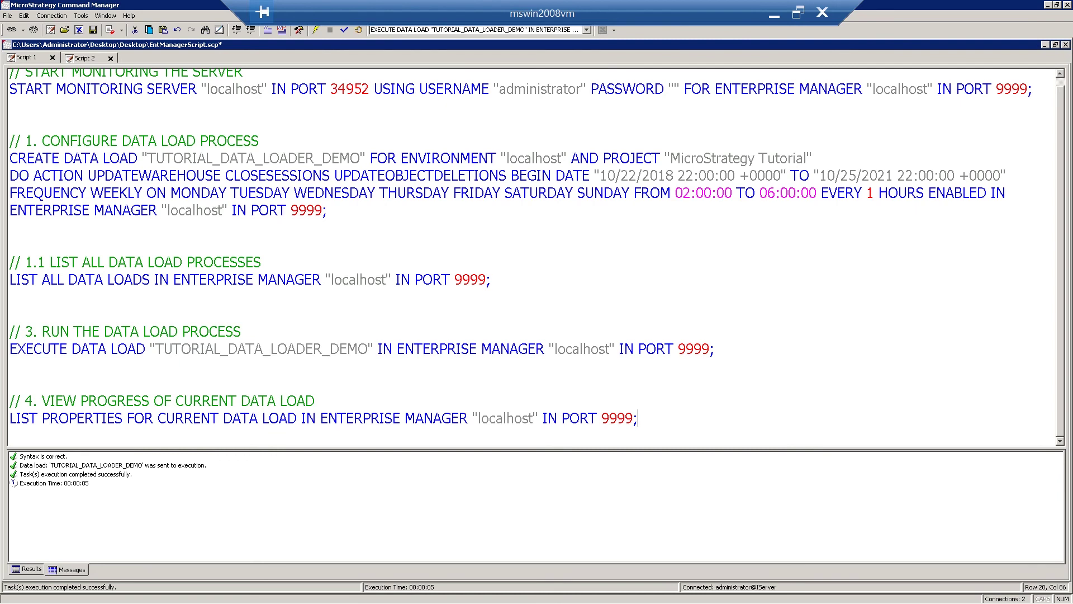
left_click_drag(10, 418, 638, 418)
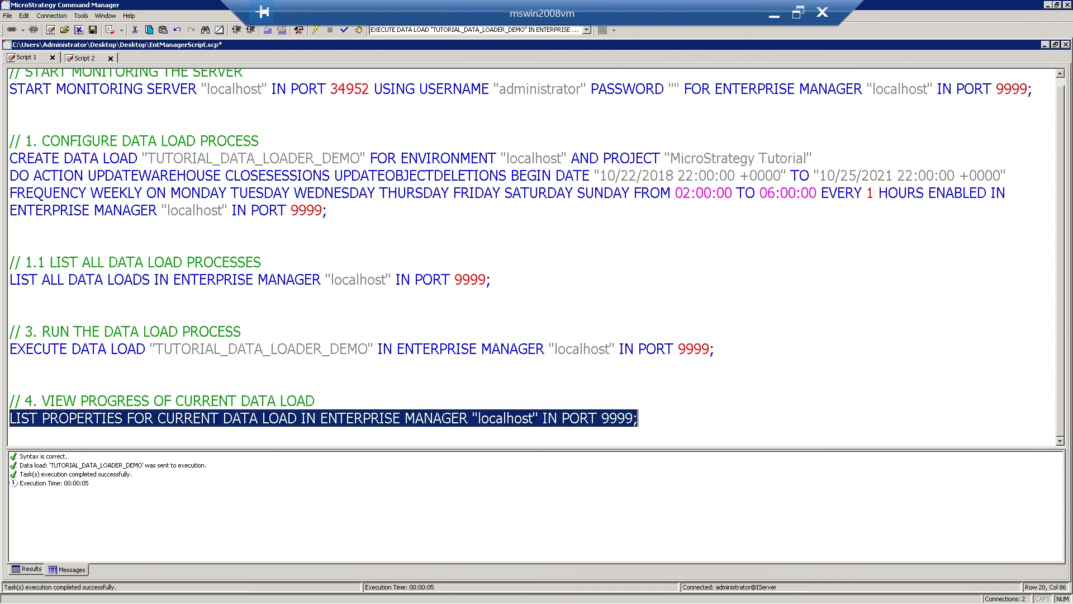
key("F5")
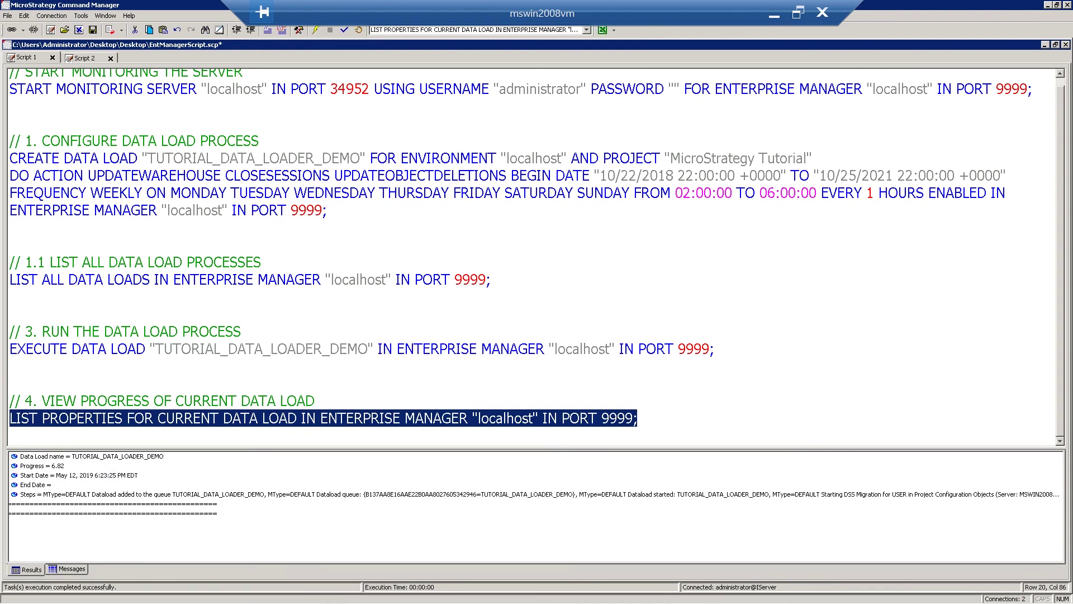
left_click_drag(536, 448, 535, 342)
scroll(535, 204, "down", 2)
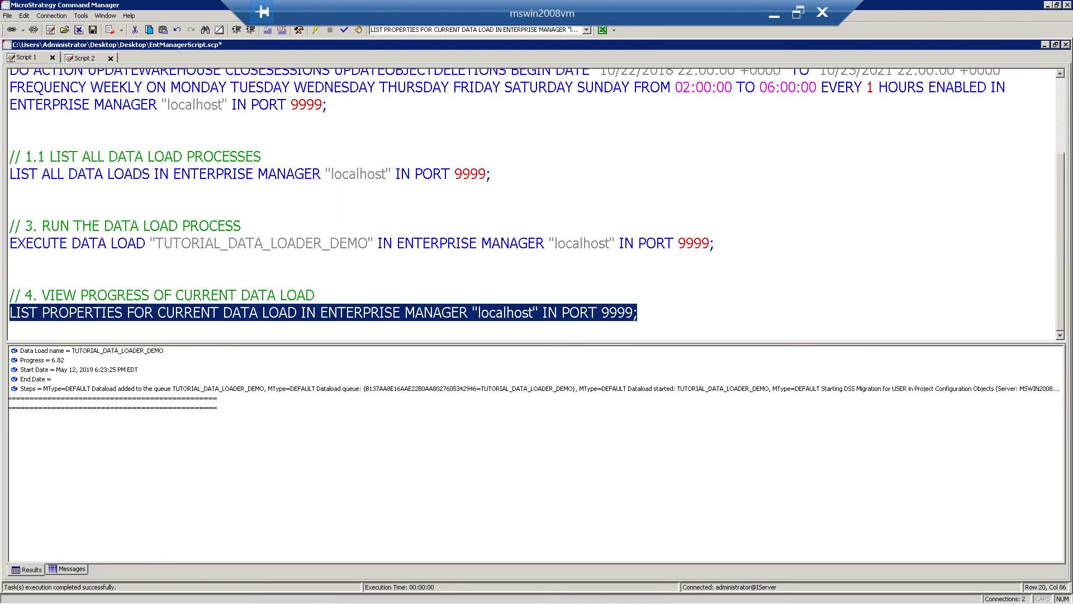
left_click(42, 370)
left_click(42, 360)
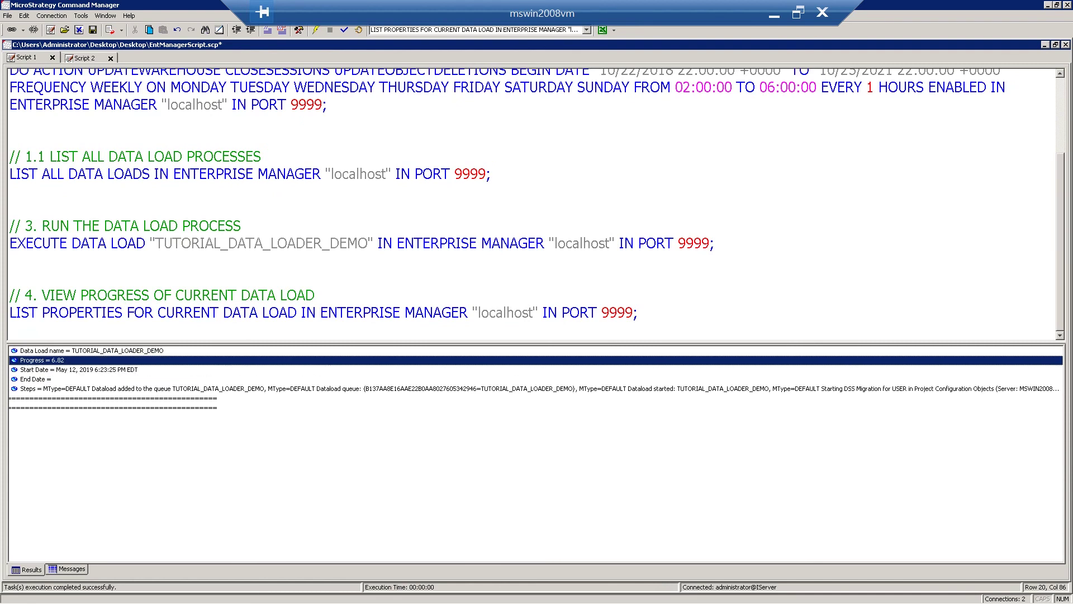
- Execute the LIST PROPERTIES FOR CURRENT DATA LOAD statement again to recheck the load's progress
left_click(10, 260)
mouse_move(10, 312)
left_mouse_down()
mouse_move(211, 313)
mouse_move(9, 330)
left_mouse_up()
key("F5")
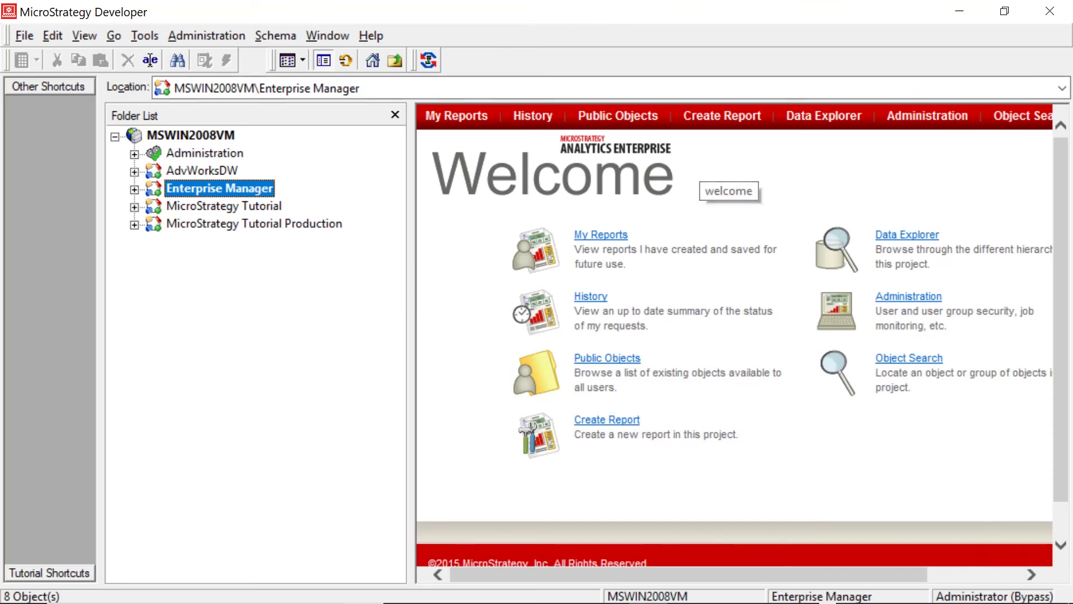
- In MicroStrategy Developer, open the Enterprise Manager project's User Activity Analysis folder under Public Objects\Reports\User Analysis
key("Right")
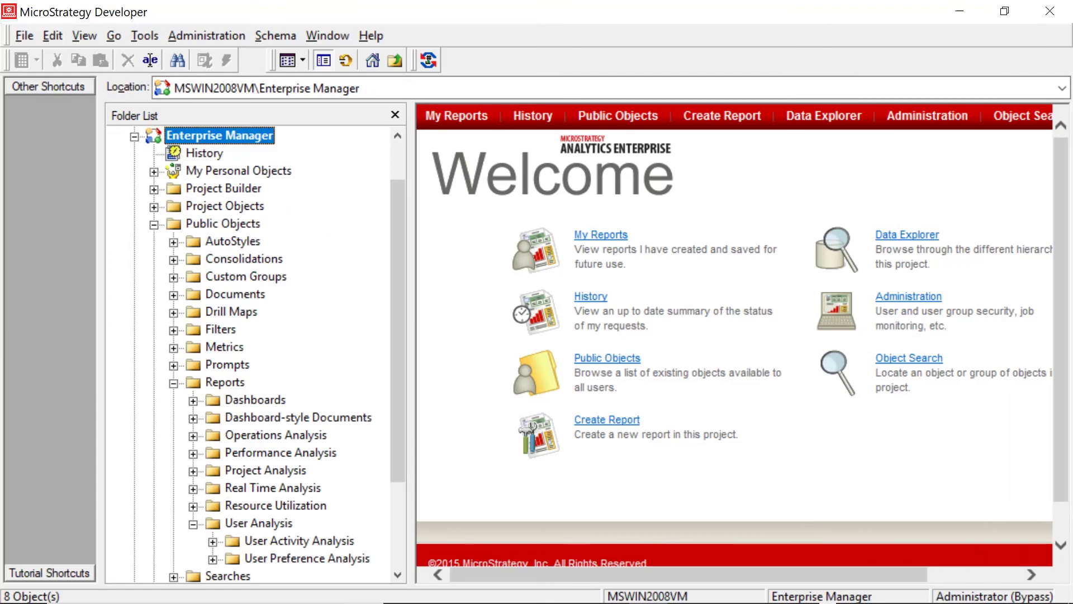
left_click(225, 382)
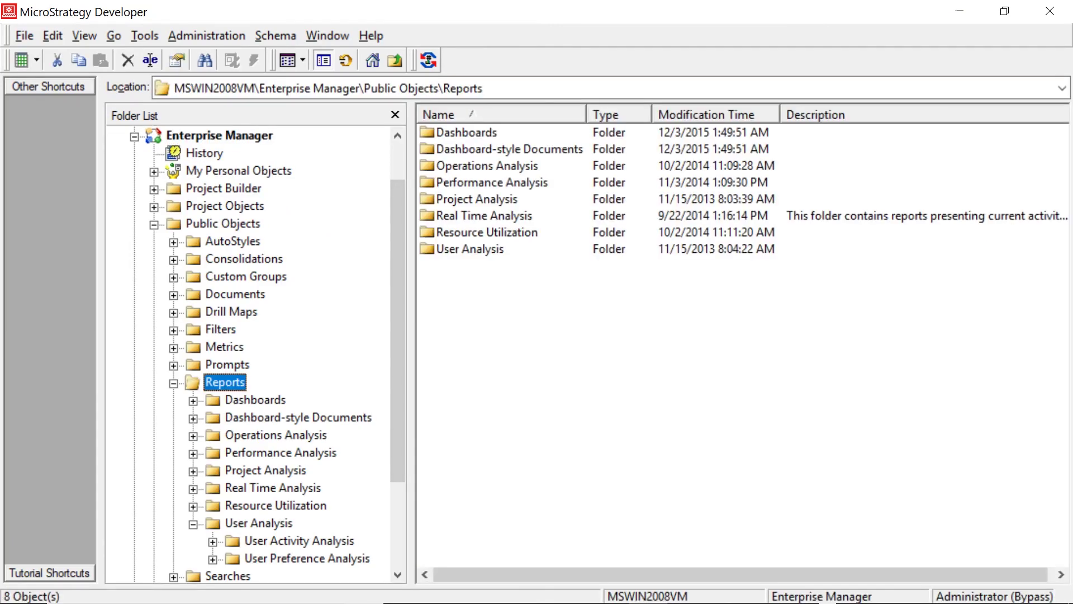
double_click(470, 249)
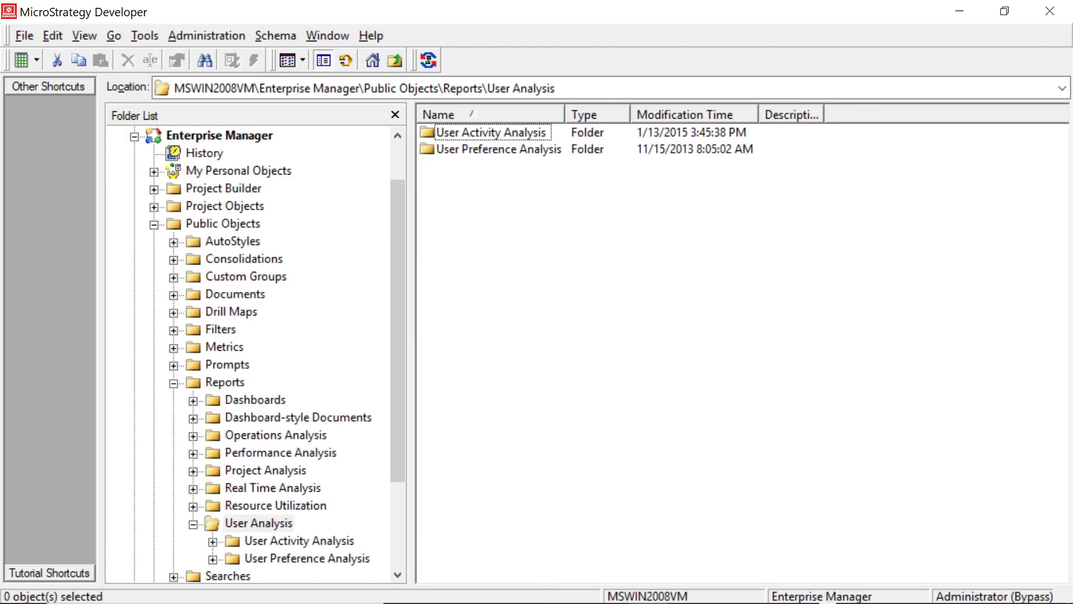
key("Return")
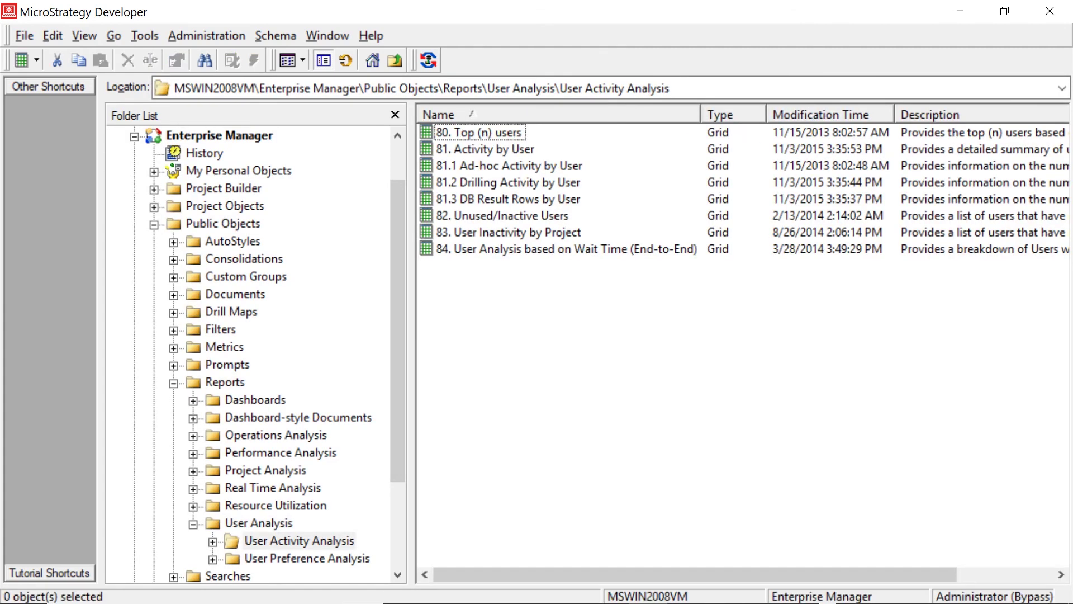
- Run the report 83. User Inactivity by Project with MicroStrategy Tutorial as the monitored project, keeping the default dates
left_click(508, 232)
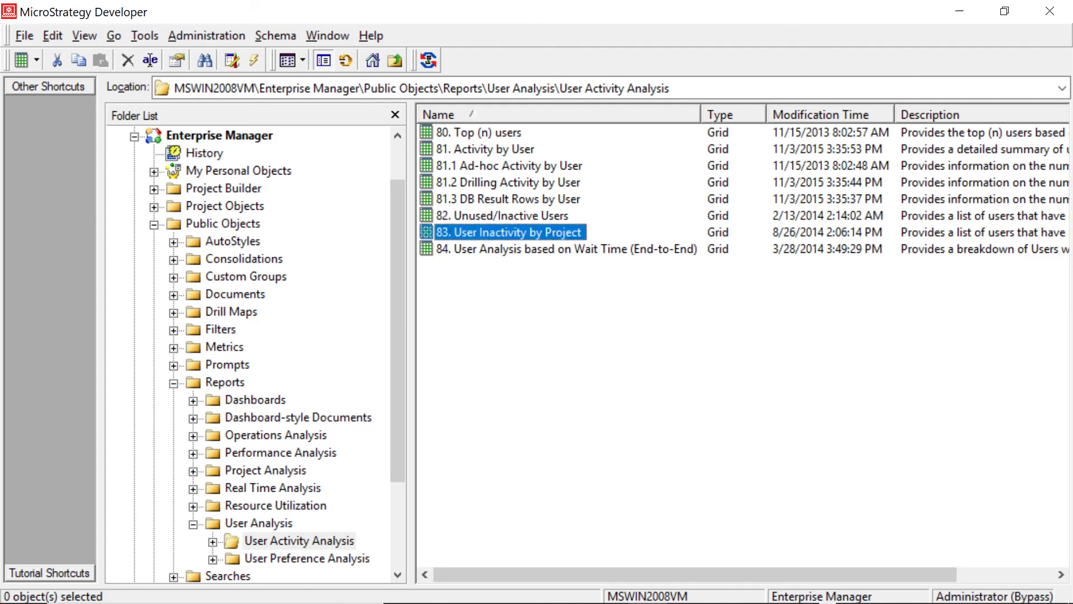
key("Return")
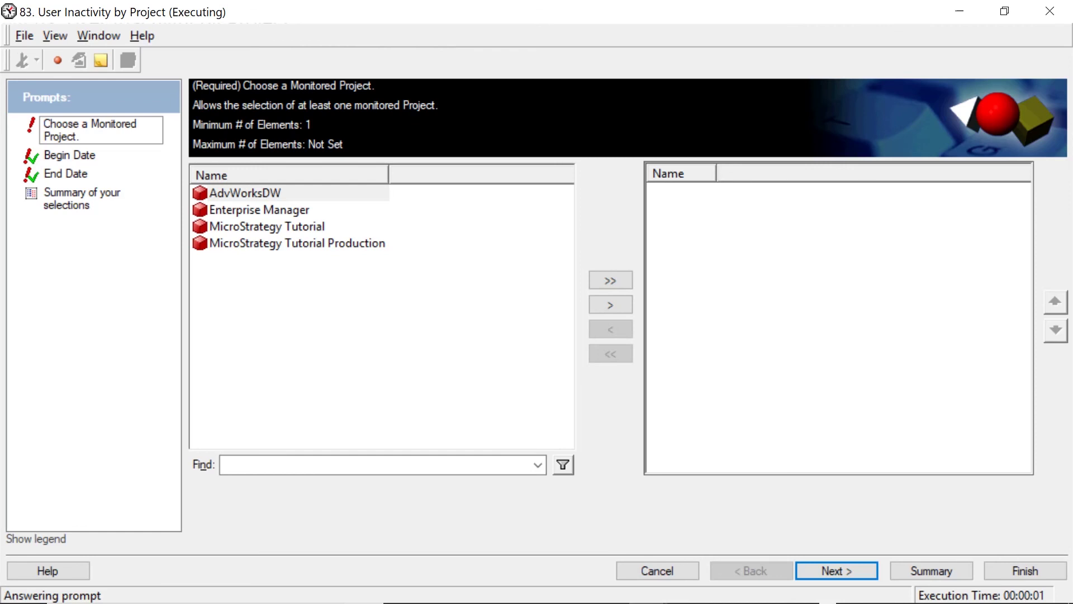
double_click(266, 227)
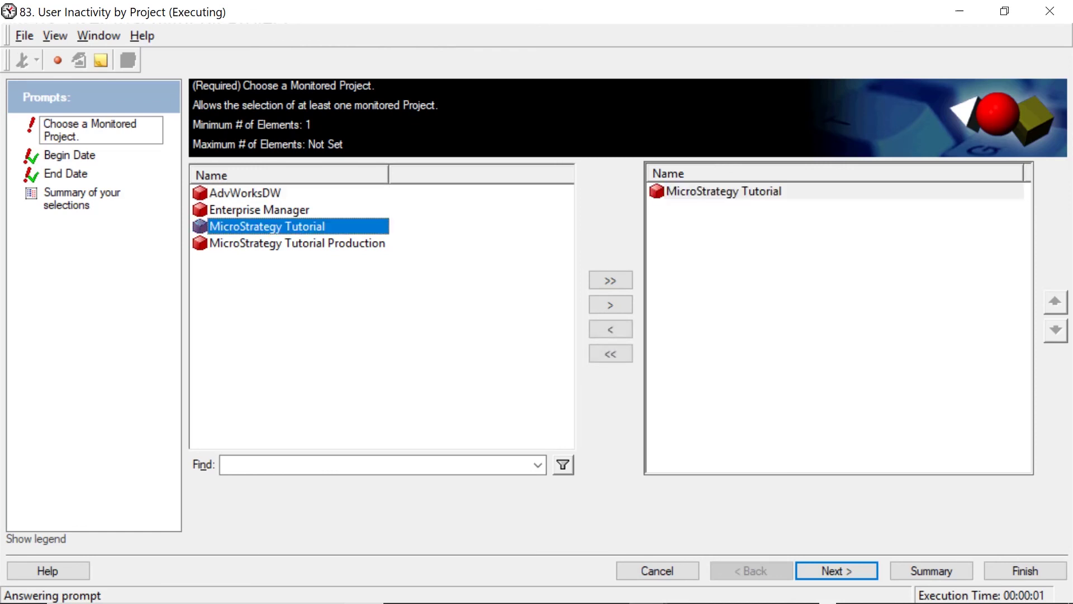
left_click(1025, 570)
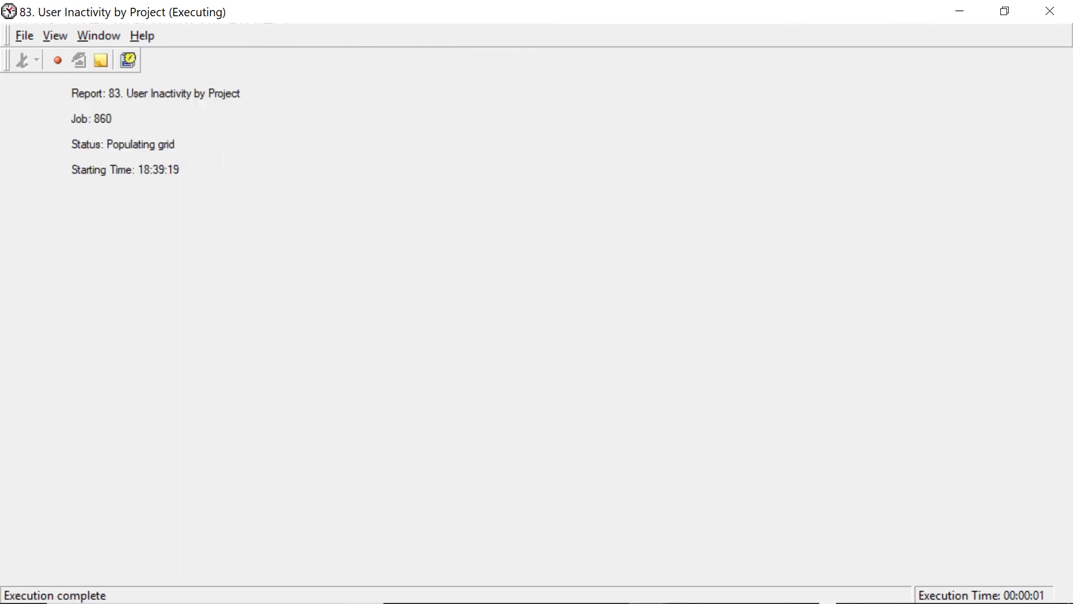